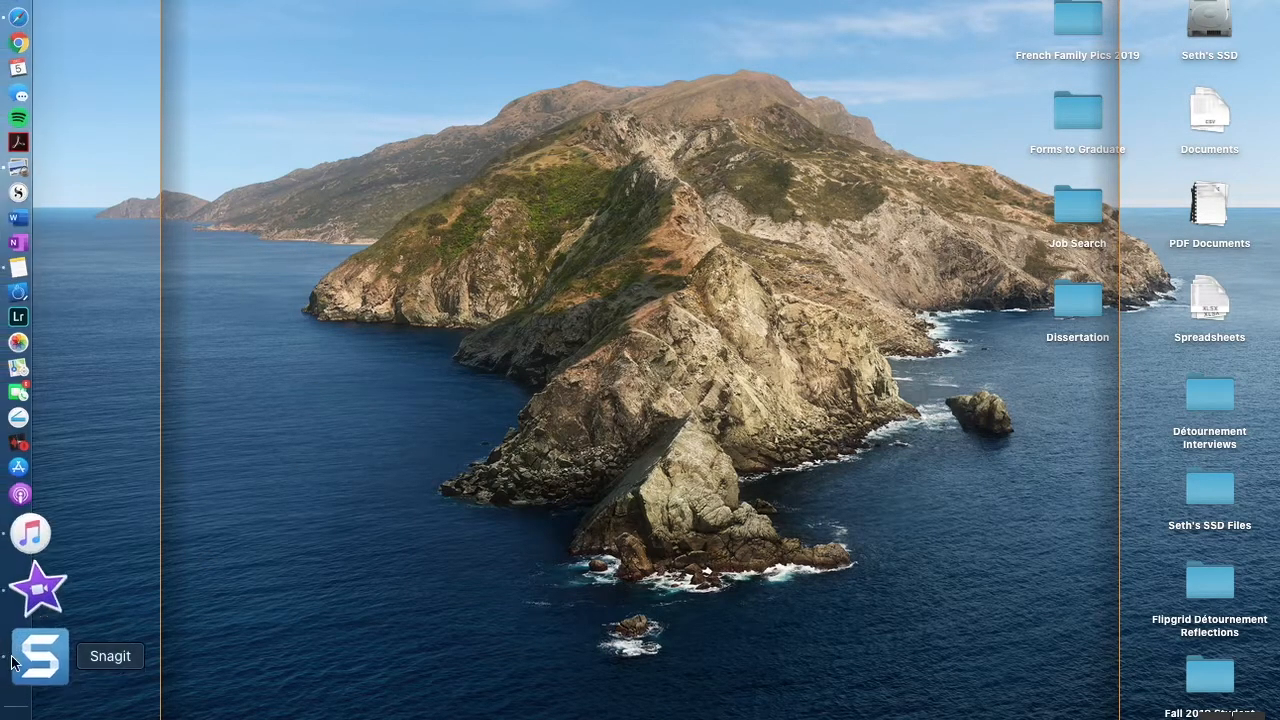
# - Open the Downloads folder in Finder and preview the Gender Stereotypes Disney .m4a recording
pyautogui.click(40, 685)
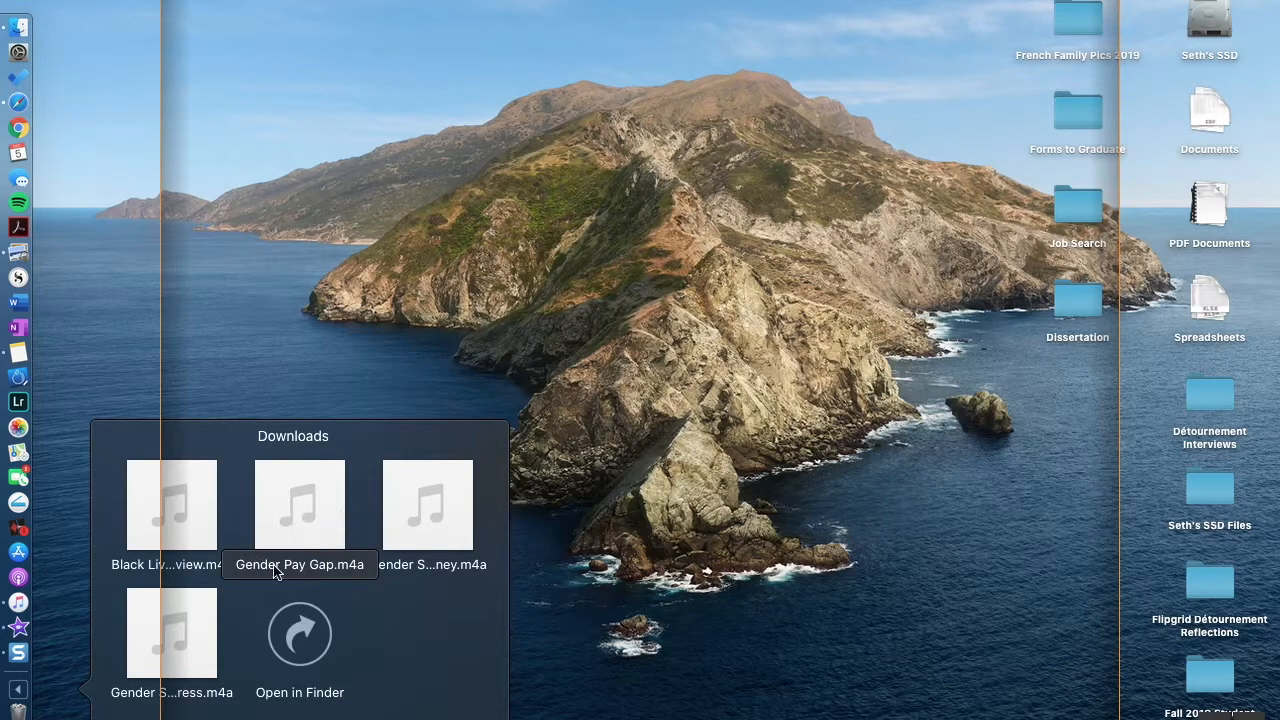
pyautogui.click(295, 633)
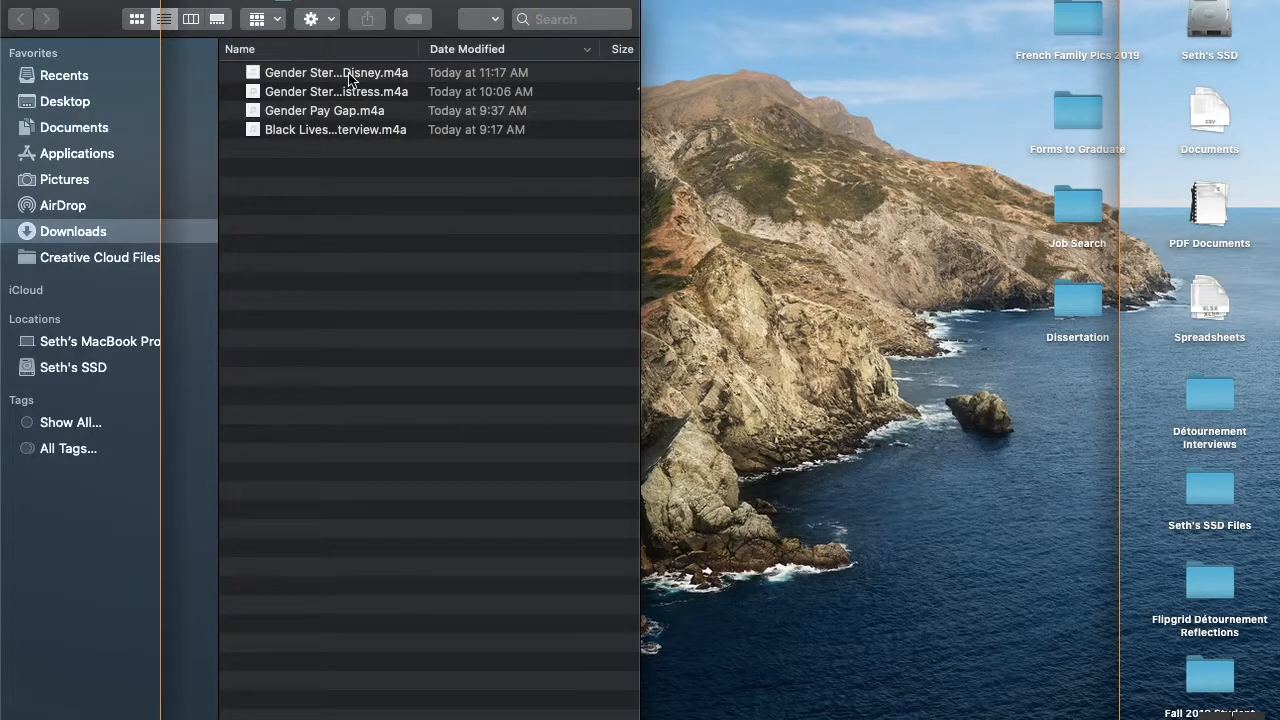
pyautogui.click(357, 76)
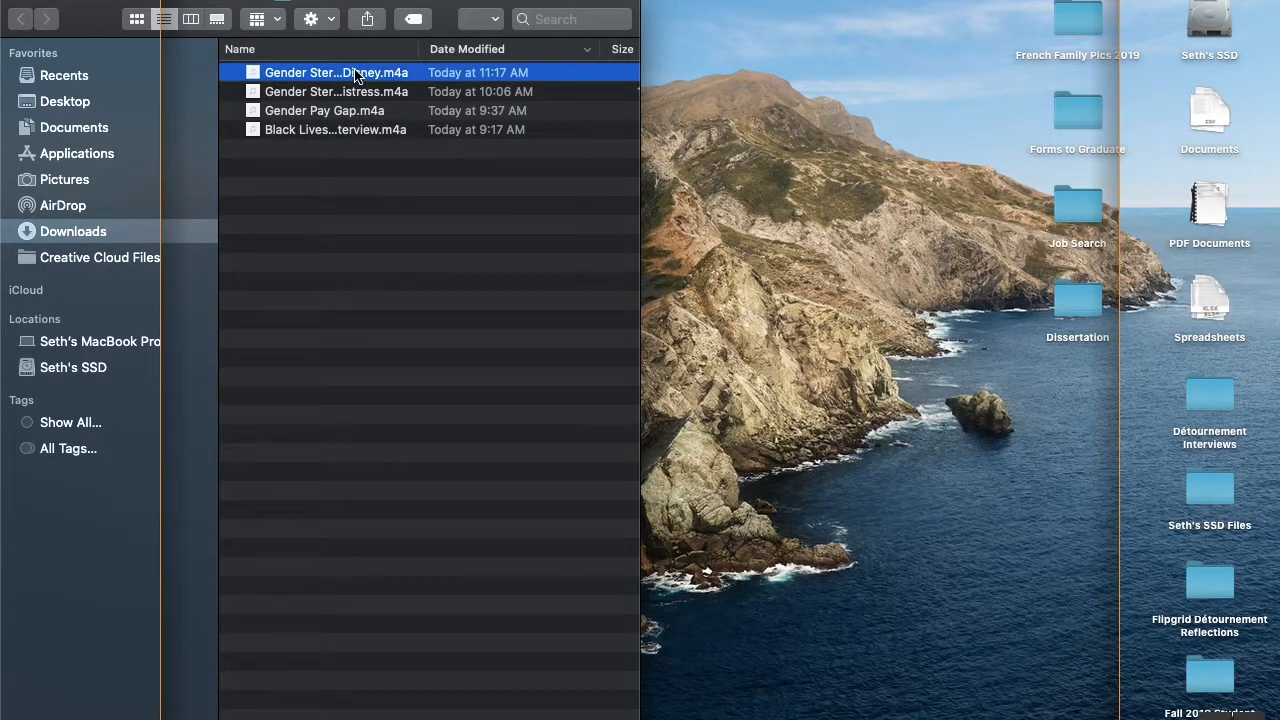
pyautogui.press('space')
pyautogui.press('space')
# - Show which apps can open all four .m4a recordings together, and close the Finder window without opening them
pyautogui.press('super+a')
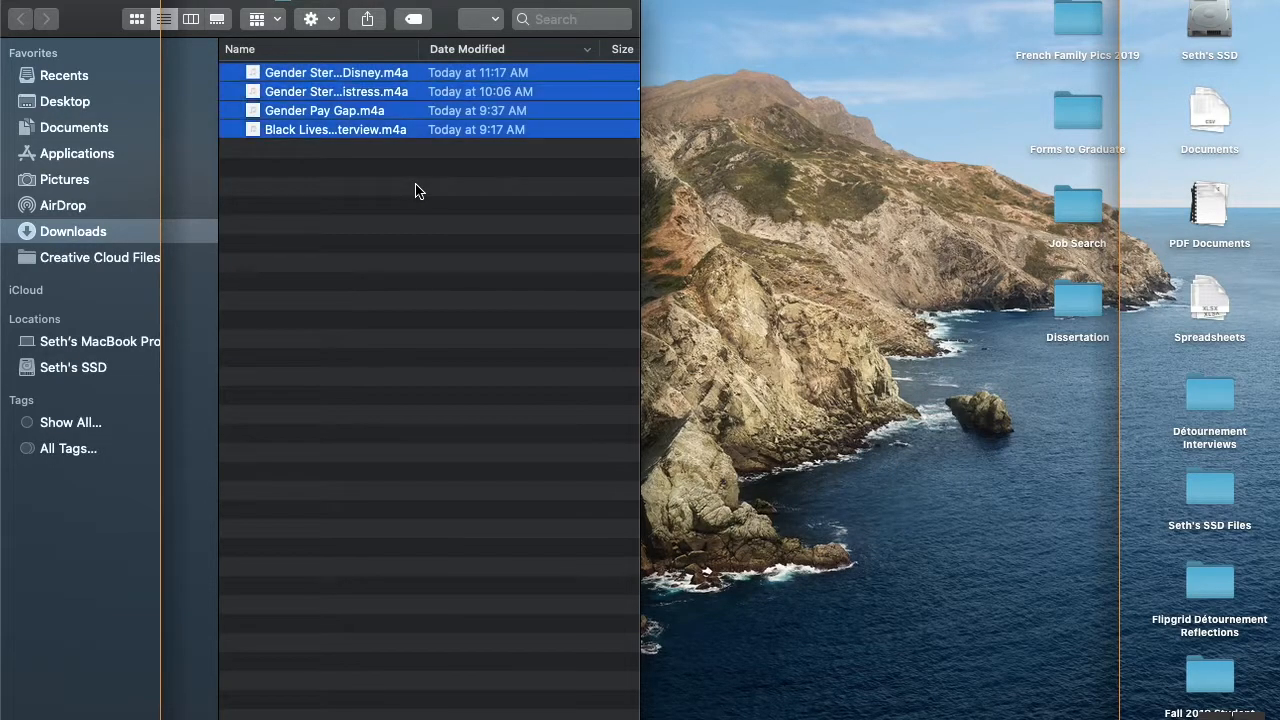
pyautogui.rightClick(376, 91)
pyautogui.moveTo(448, 160)
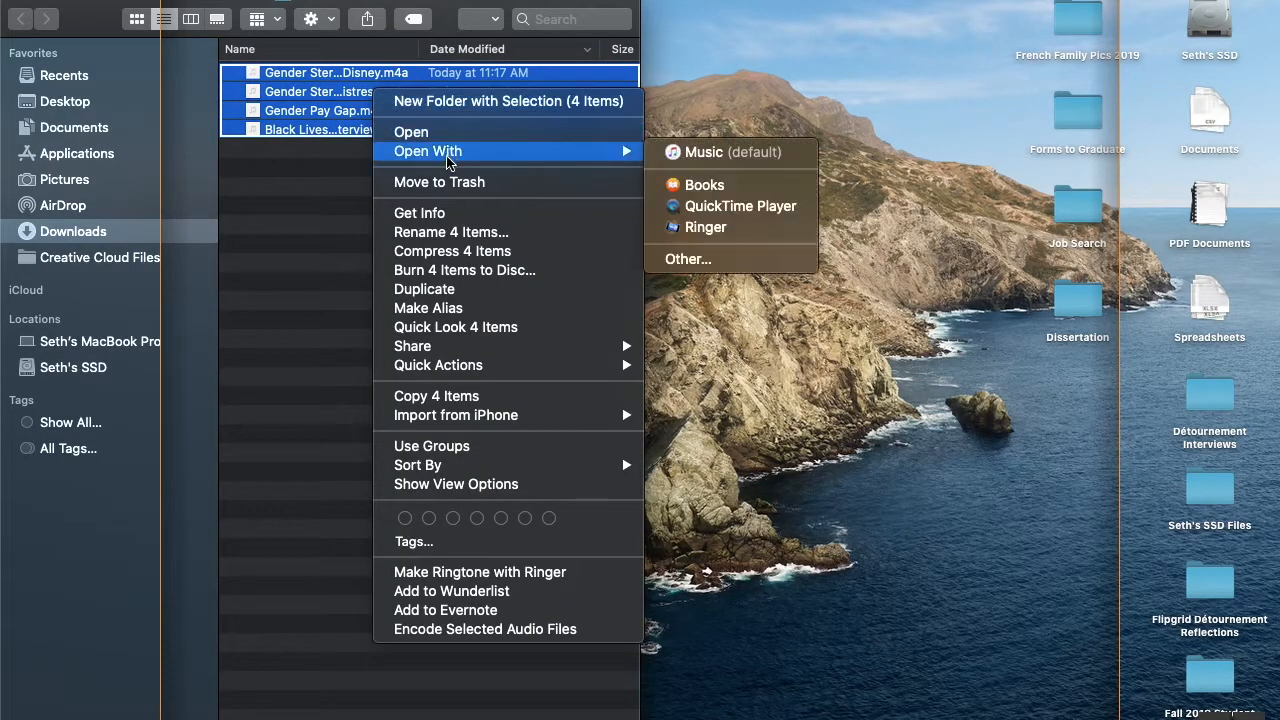
pyautogui.click(768, 42)
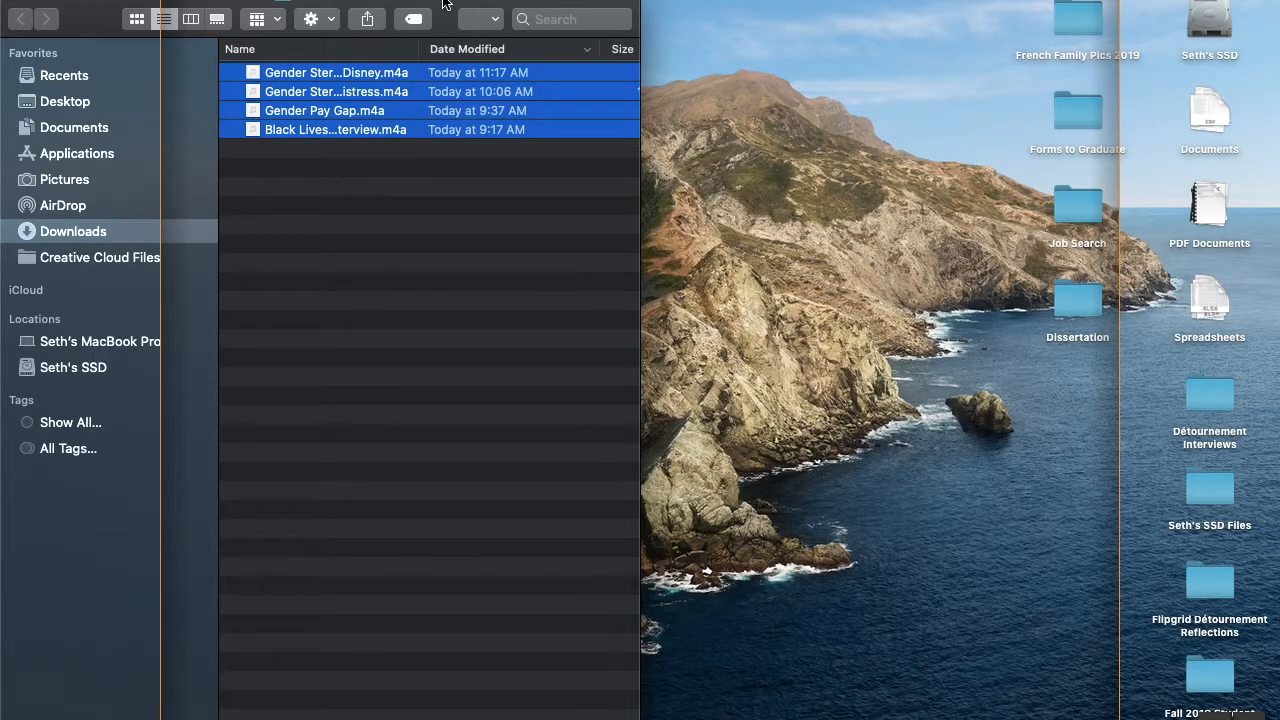
pyautogui.press('super+w')
# - Switch to Music, select the four original recordings in the second row, and show the Create MP3 Version conversion without running it
pyautogui.moveTo(2, 452)
pyautogui.click(39, 609)
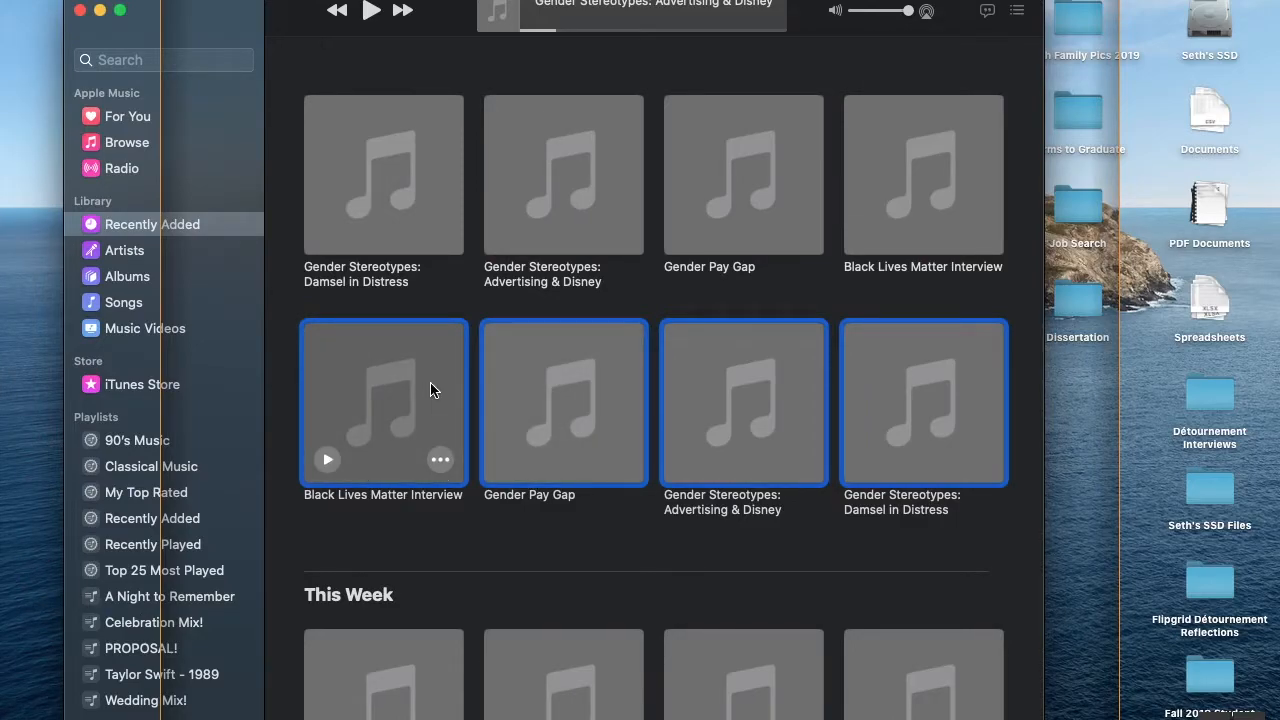
pyautogui.click(497, 508)
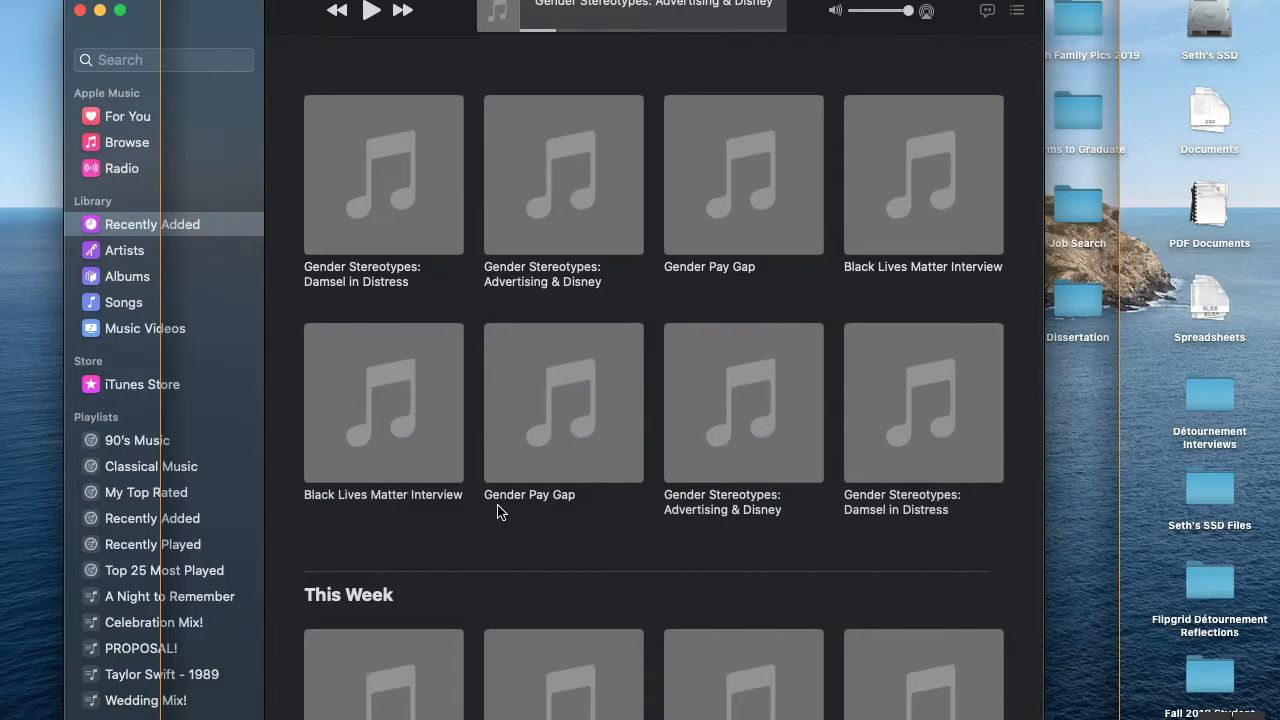
pyautogui.click(411, 418)
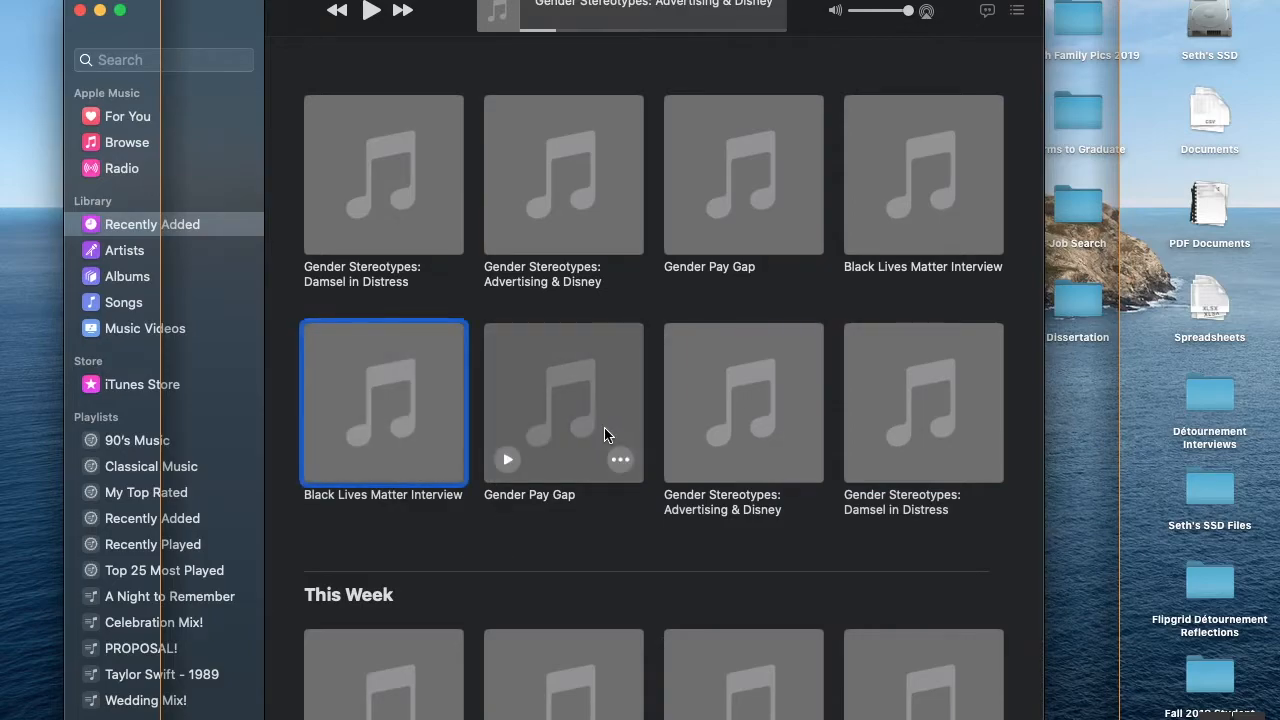
pyautogui.keyDown('shift'); pyautogui.click(608, 431); pyautogui.keyUp('shift')
pyautogui.keyDown('shift'); pyautogui.click(740, 428); pyautogui.keyUp('shift')
pyautogui.keyDown('shift'); pyautogui.click(903, 395); pyautogui.keyUp('shift')
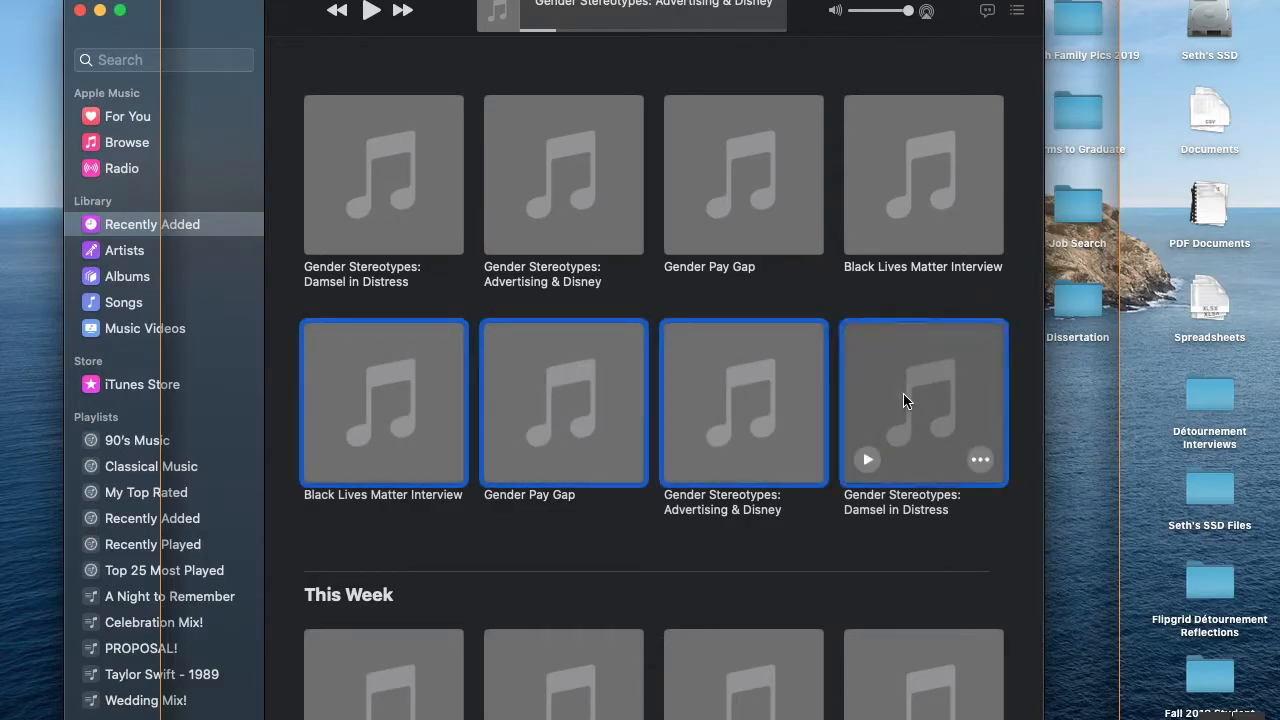
pyautogui.click(120, 0)
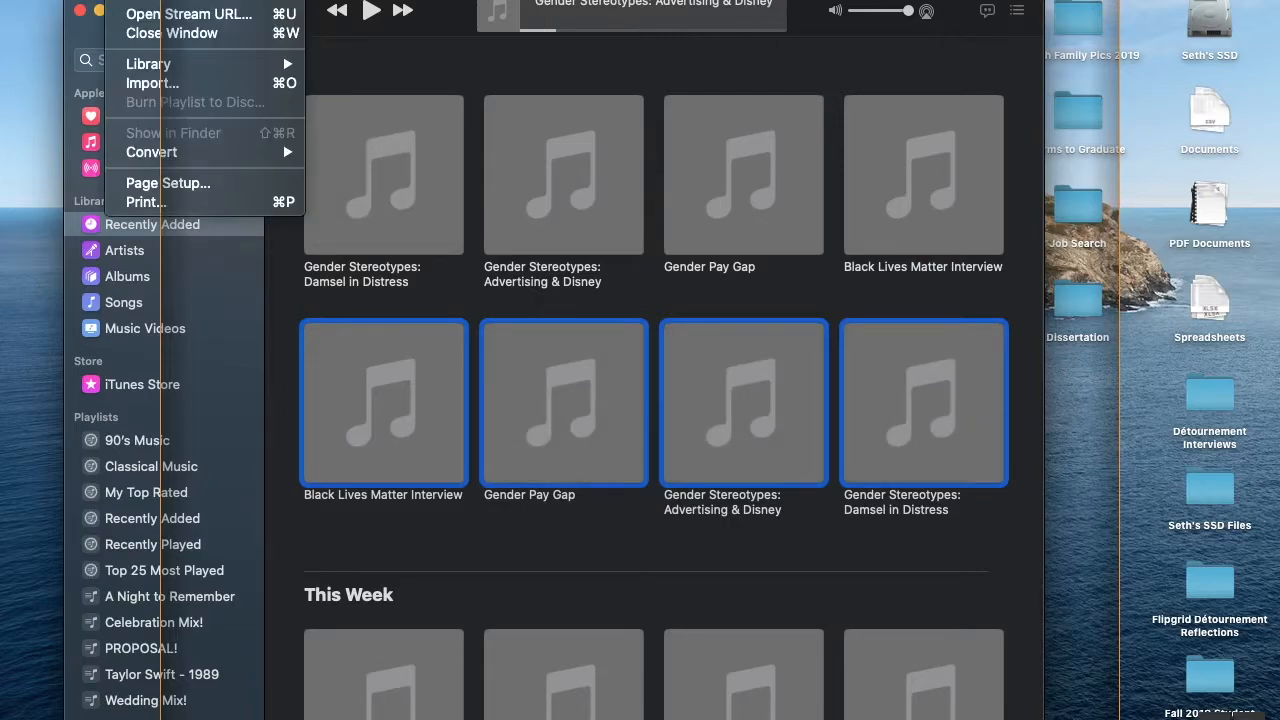
pyautogui.moveTo(204, 157)
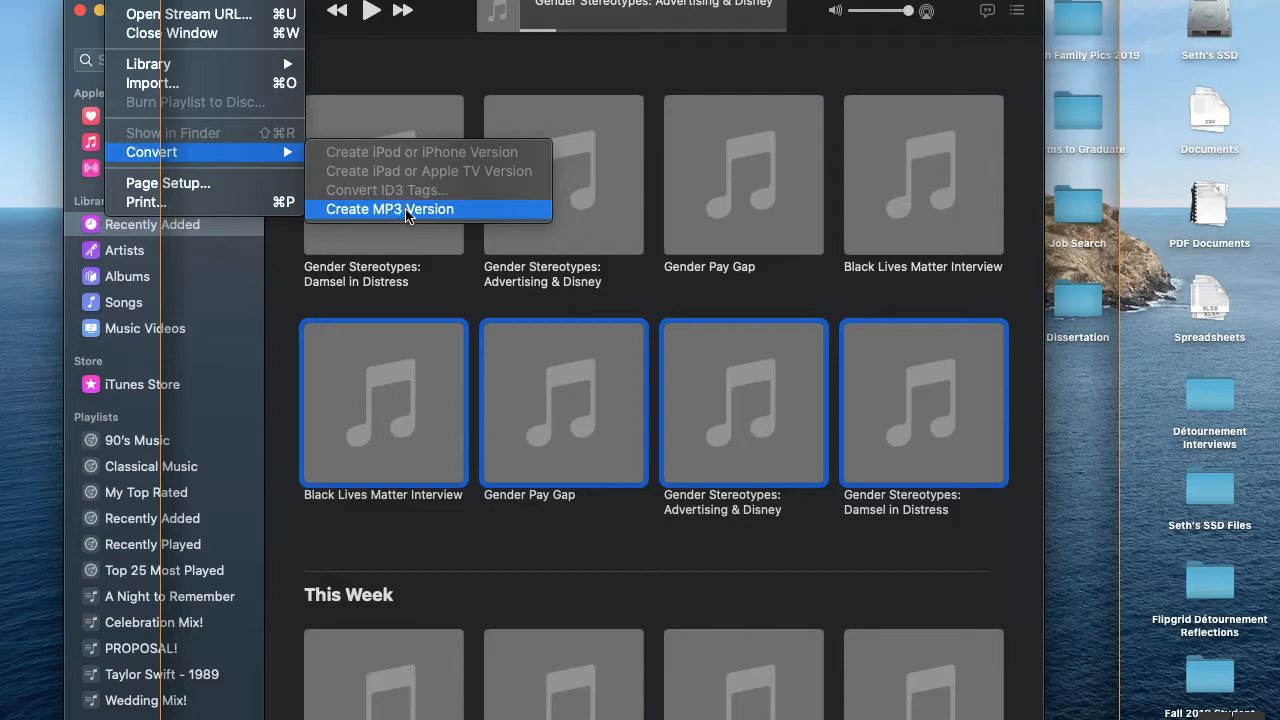
pyautogui.click(620, 80)
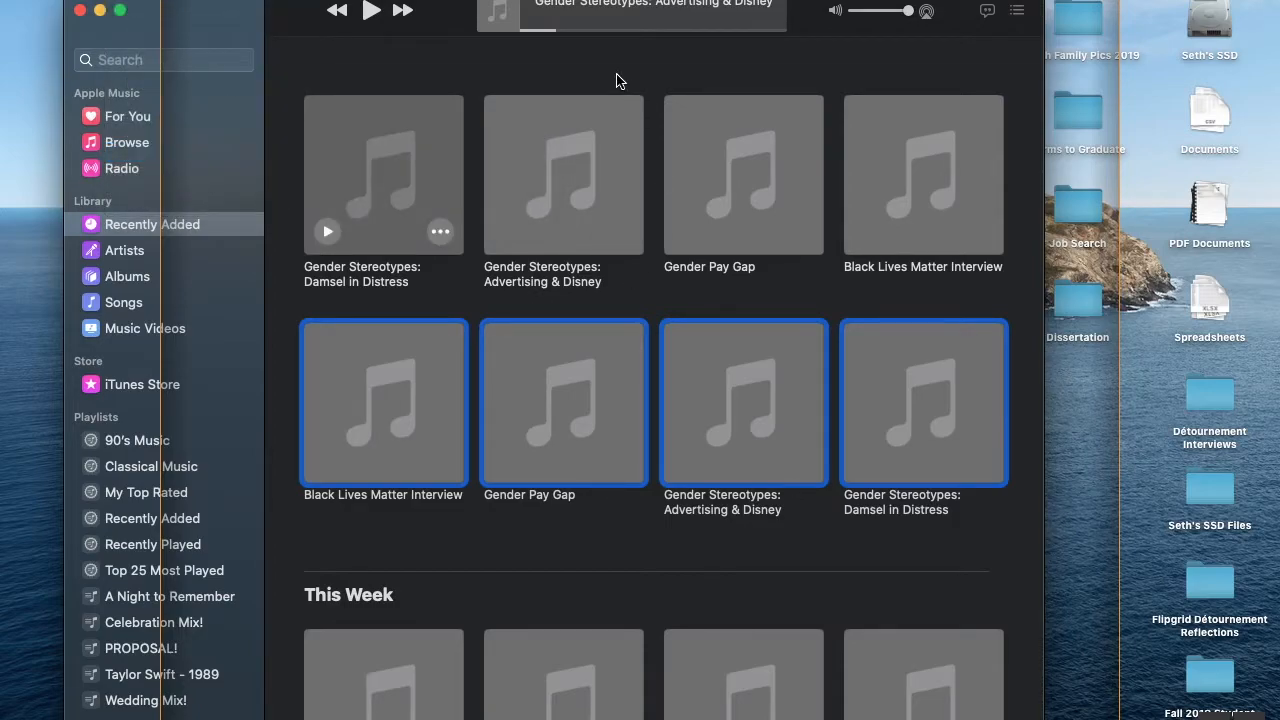
# - Copy the four converted recordings in the first row to the desktop's Détournement Interviews folder and hide Music
pyautogui.click(382, 150)
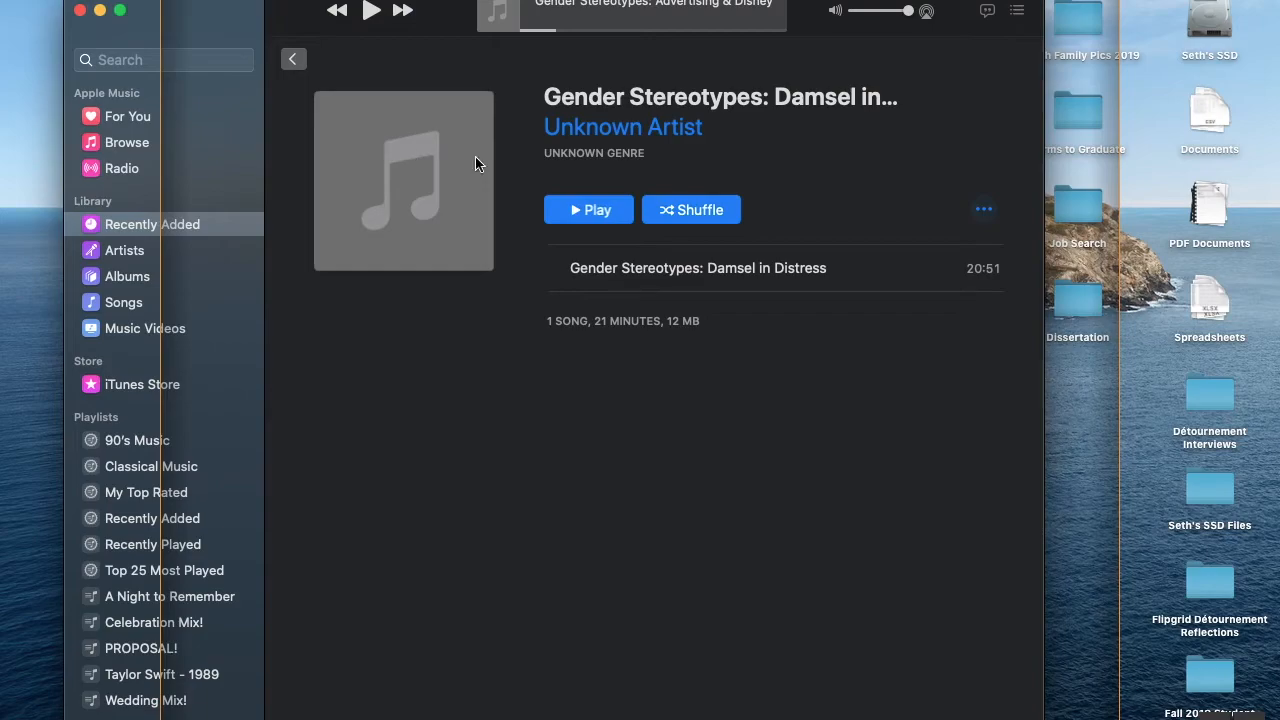
pyautogui.click(292, 59)
pyautogui.click(425, 177)
pyautogui.click(437, 560)
pyautogui.keyDown('super'); pyautogui.click(366, 166); pyautogui.keyUp('super')
pyautogui.keyDown('super'); pyautogui.click(550, 183); pyautogui.keyUp('super')
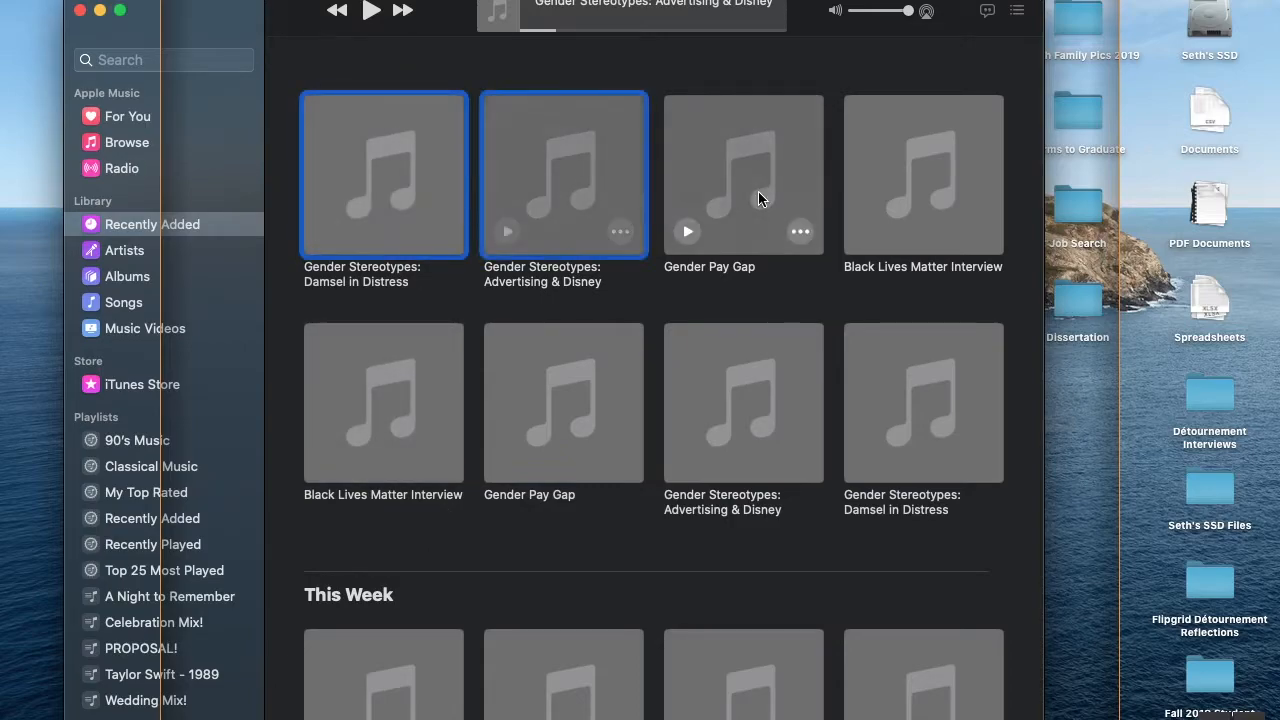
pyautogui.keyDown('super'); pyautogui.click(758, 192); pyautogui.keyUp('super')
pyautogui.keyDown('super'); pyautogui.click(906, 201); pyautogui.keyUp('super')
pyautogui.moveTo(434, 157); pyautogui.dragTo(1210, 395)
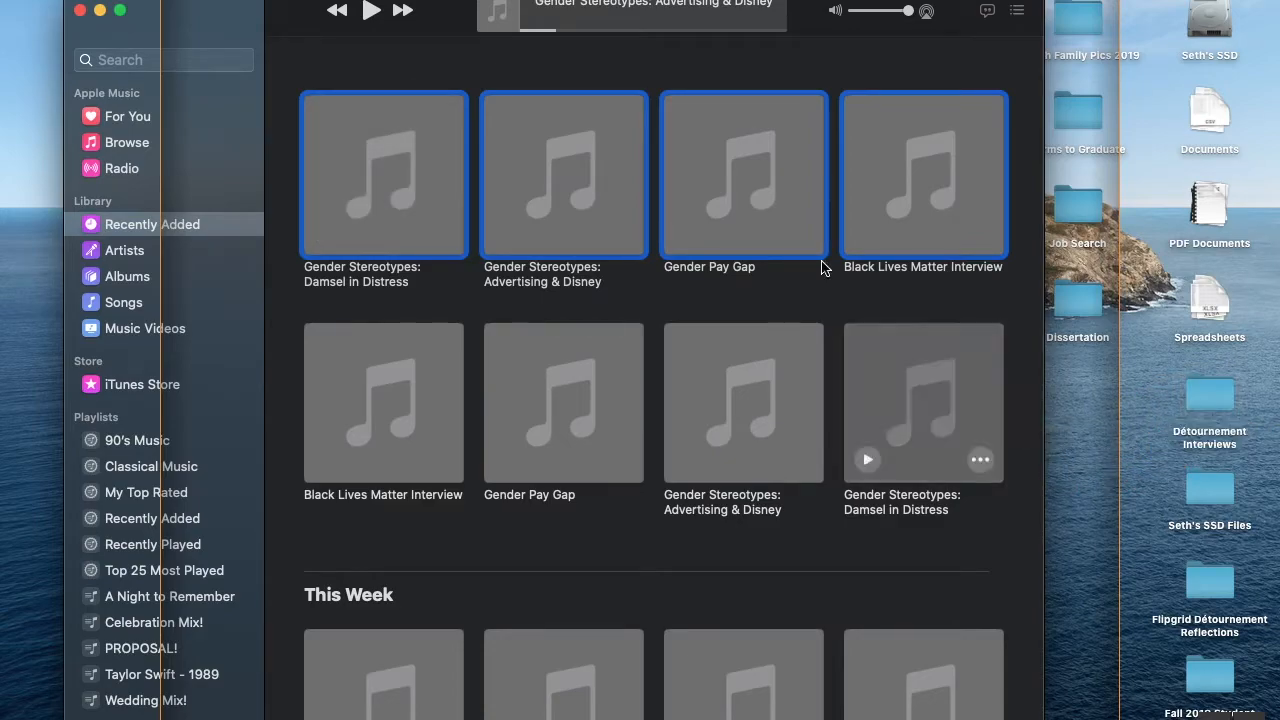
pyautogui.click(307, 64)
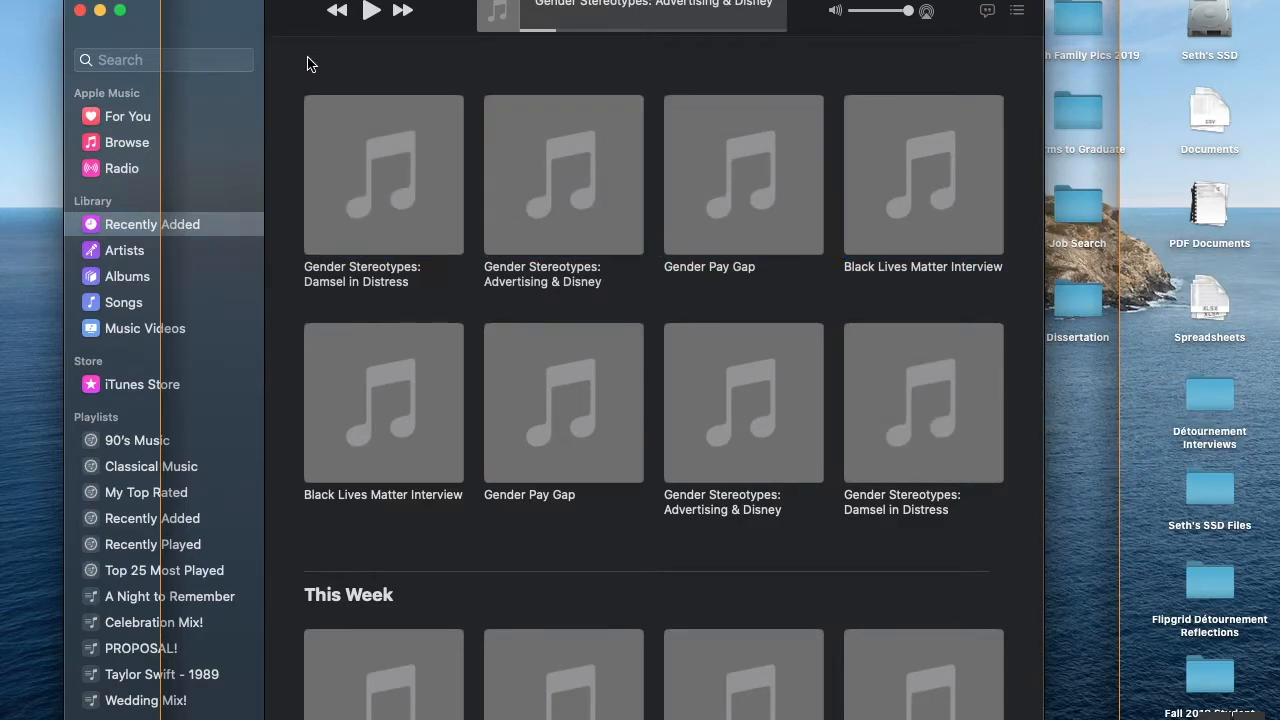
pyautogui.press('super+h')
# - Switch to iMovie and delete the Gender Pay in Sports audio clip from the timeline
pyautogui.moveTo(5, 650)
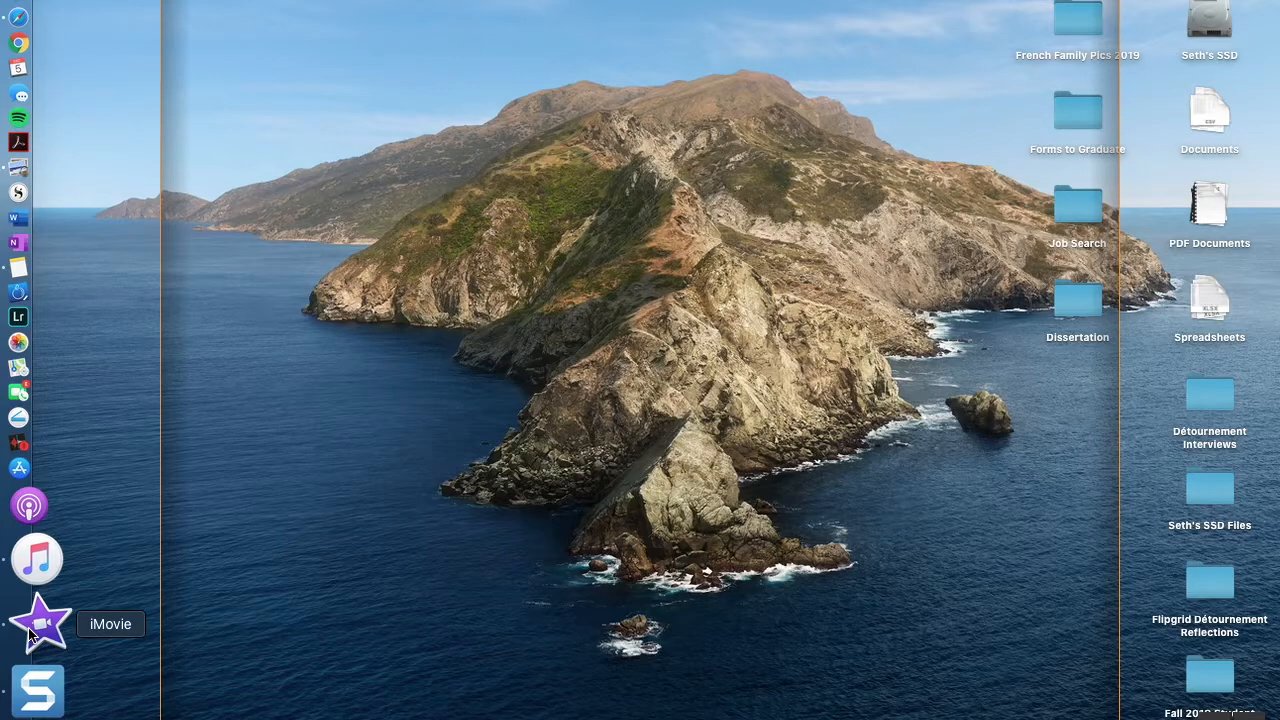
pyautogui.click(30, 633)
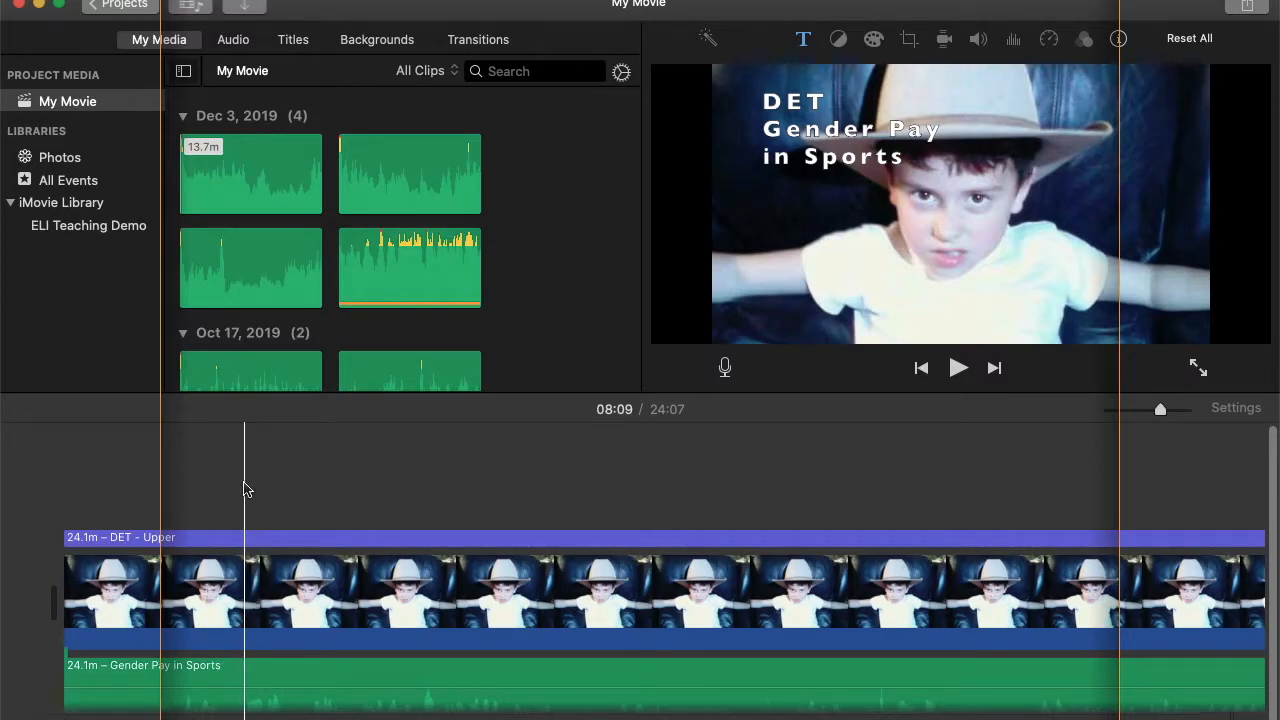
pyautogui.click(245, 680)
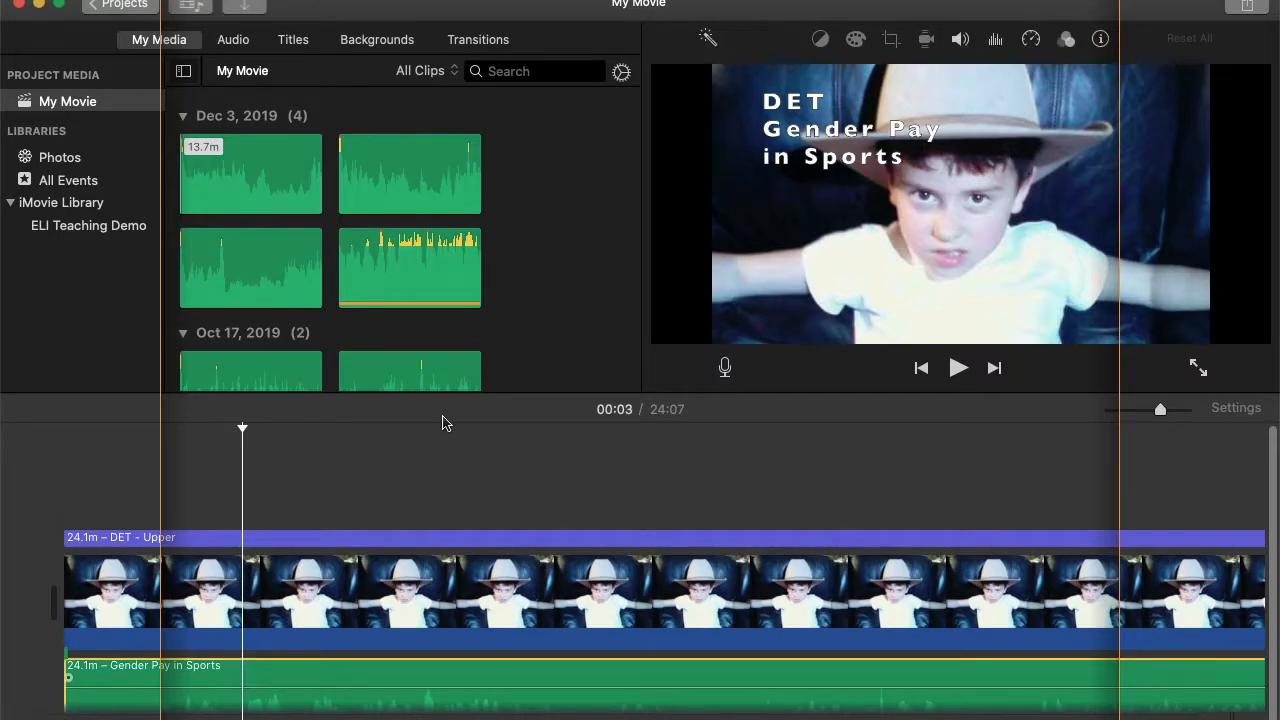
pyautogui.press('Delete')
# - Import the Black Lives Matter Interview MP3 from the Détournement Interviews folder into the project media
pyautogui.click(549, 186)
pyautogui.scroll(2, 495, 158)
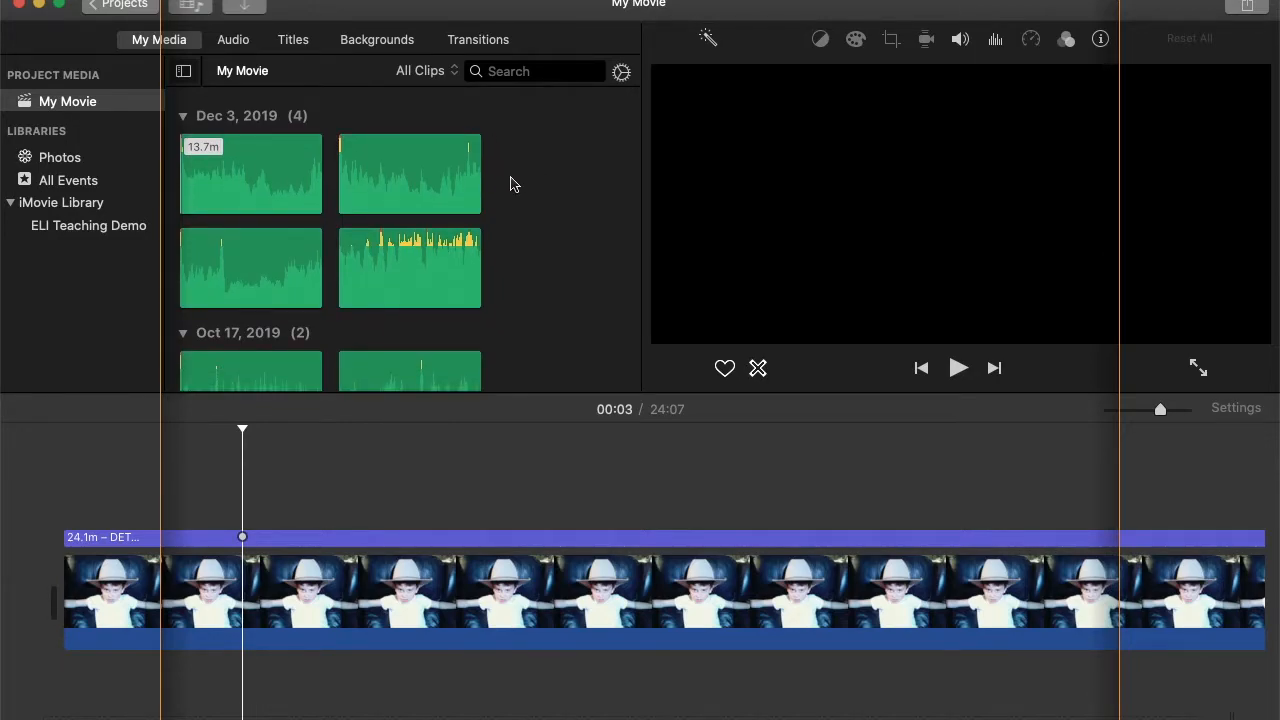
pyautogui.press('super+i')
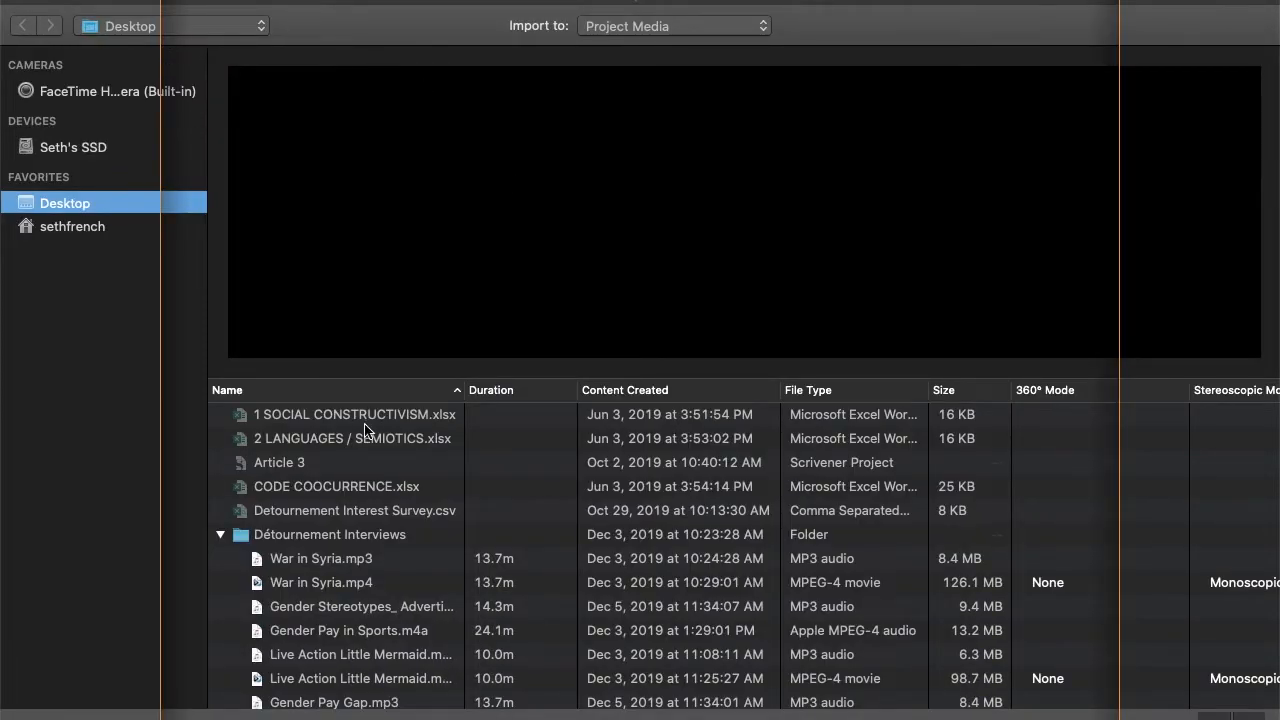
pyautogui.scroll(-5, 388, 532)
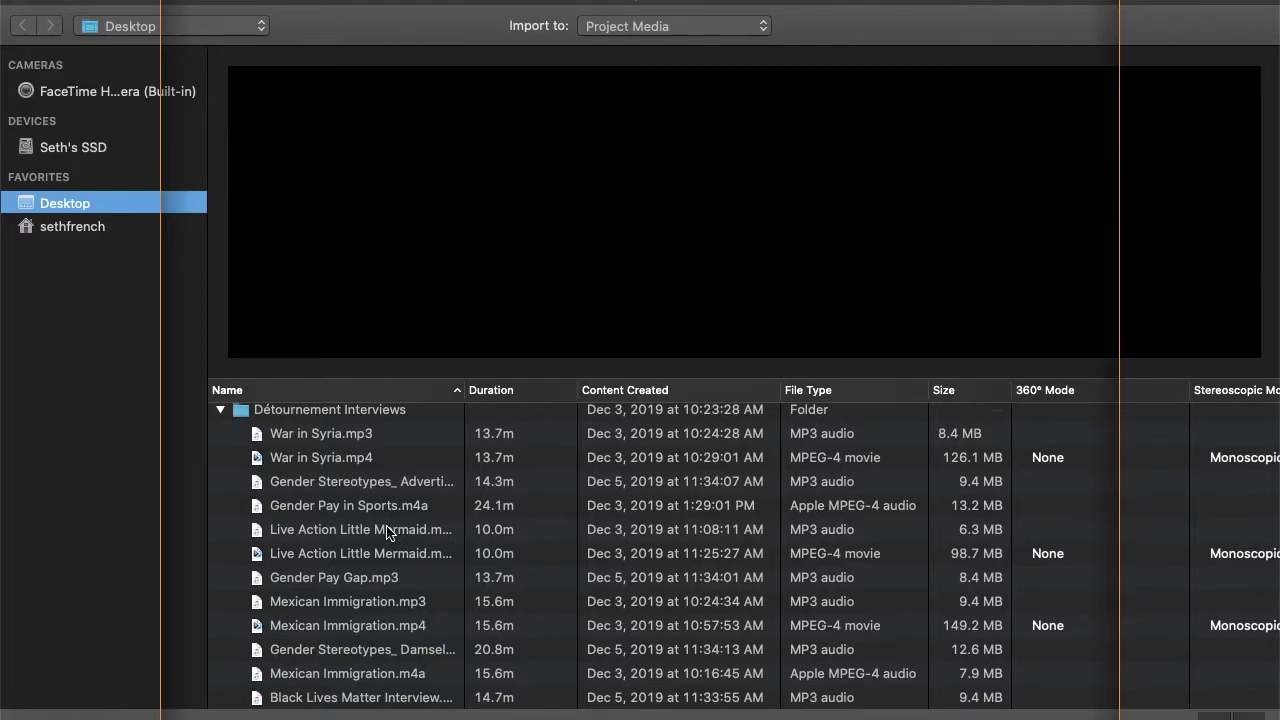
pyautogui.scroll(-4, 386, 530)
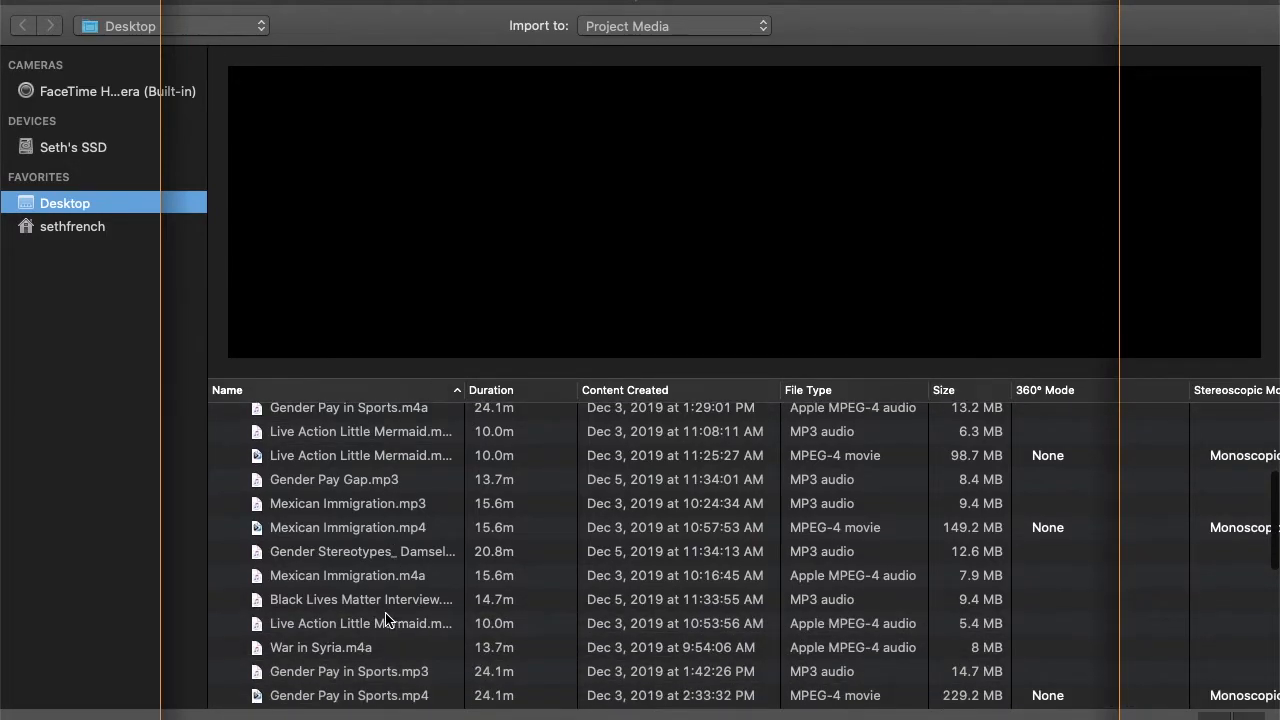
pyautogui.click(360, 601)
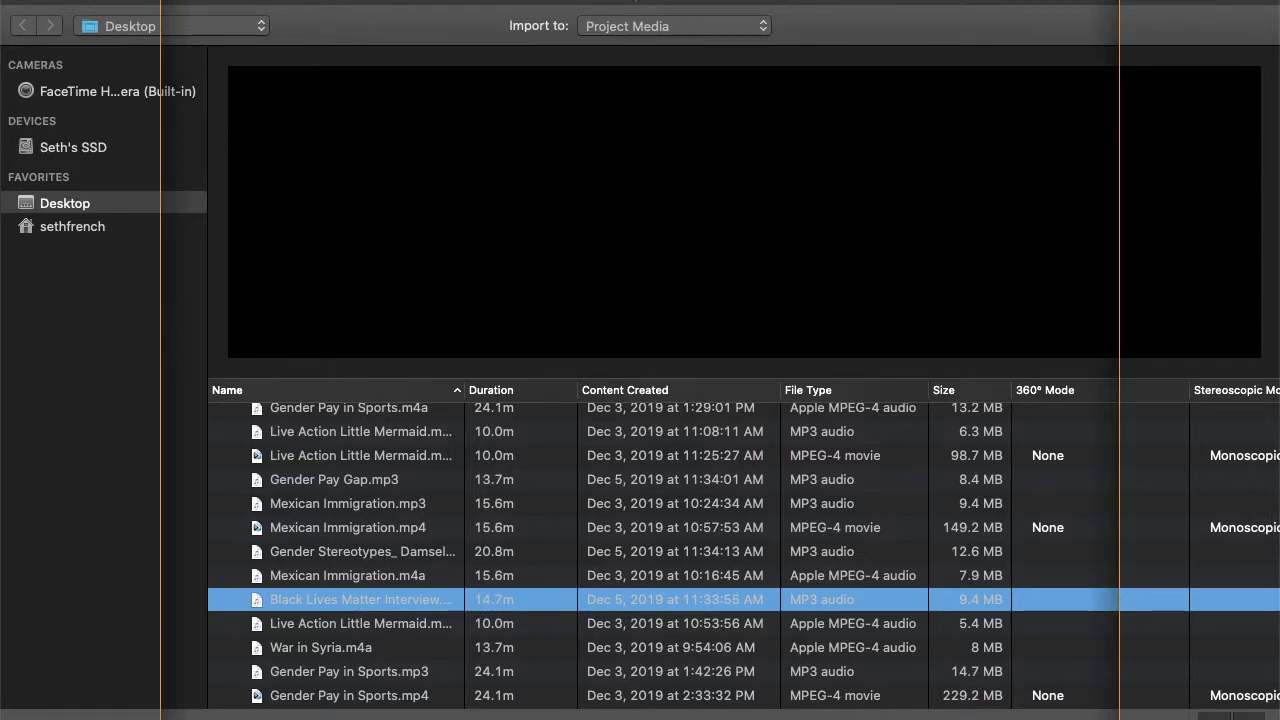
pyautogui.click(1190, 719)
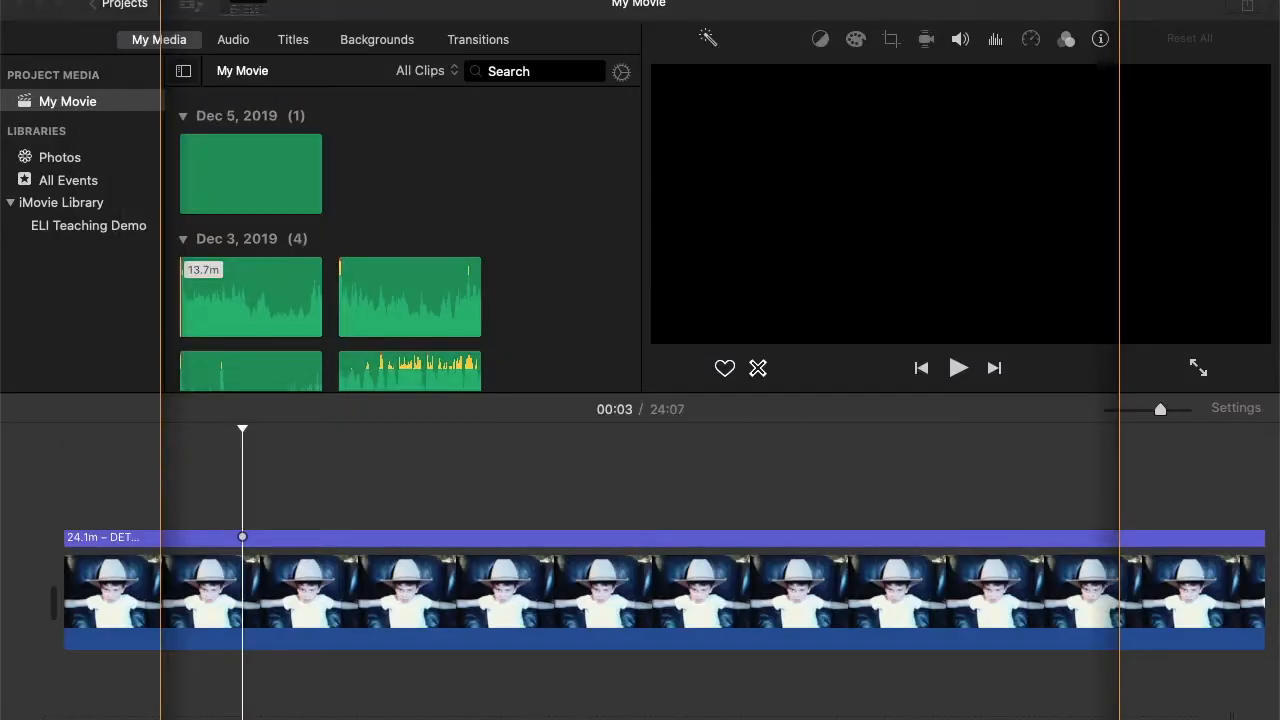
# - Place the Black Lives Matter Interview audio beneath the photo at the timeline's start and trim the photo to the audio's end
pyautogui.click(249, 177)
pyautogui.moveTo(333, 590); pyautogui.dragTo(88, 711)
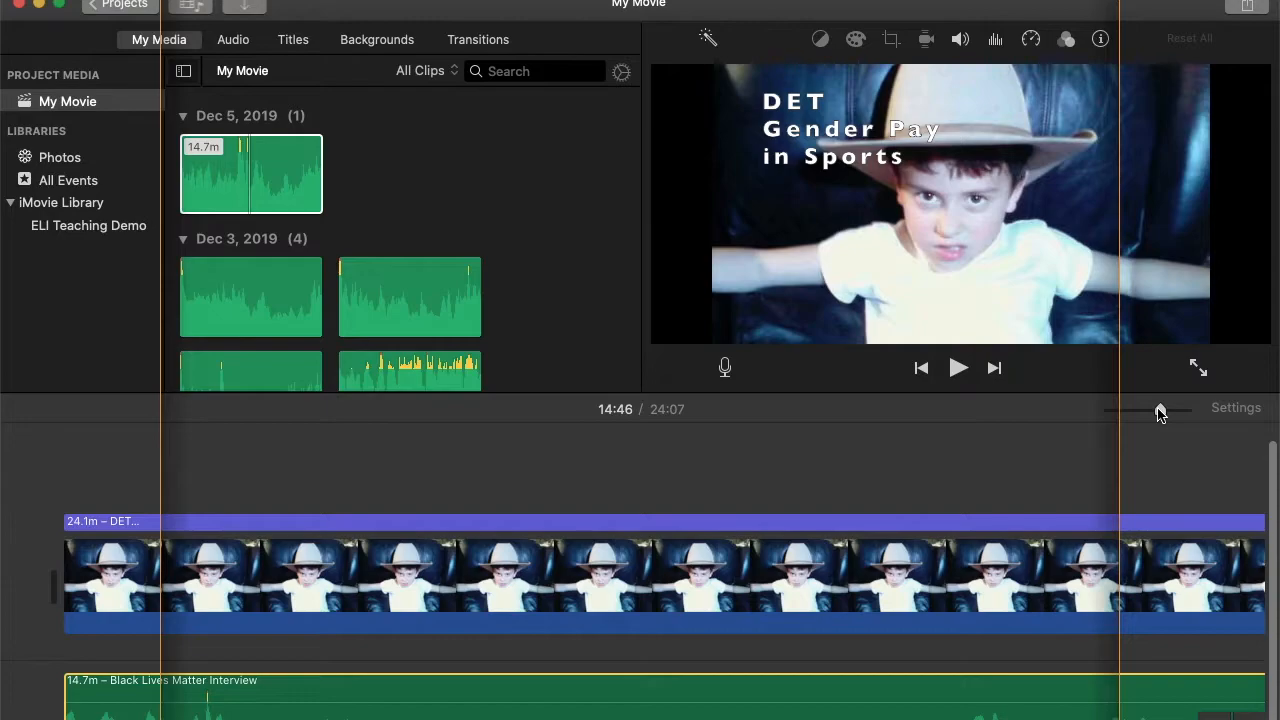
pyautogui.moveTo(1160, 412); pyautogui.dragTo(1108, 410)
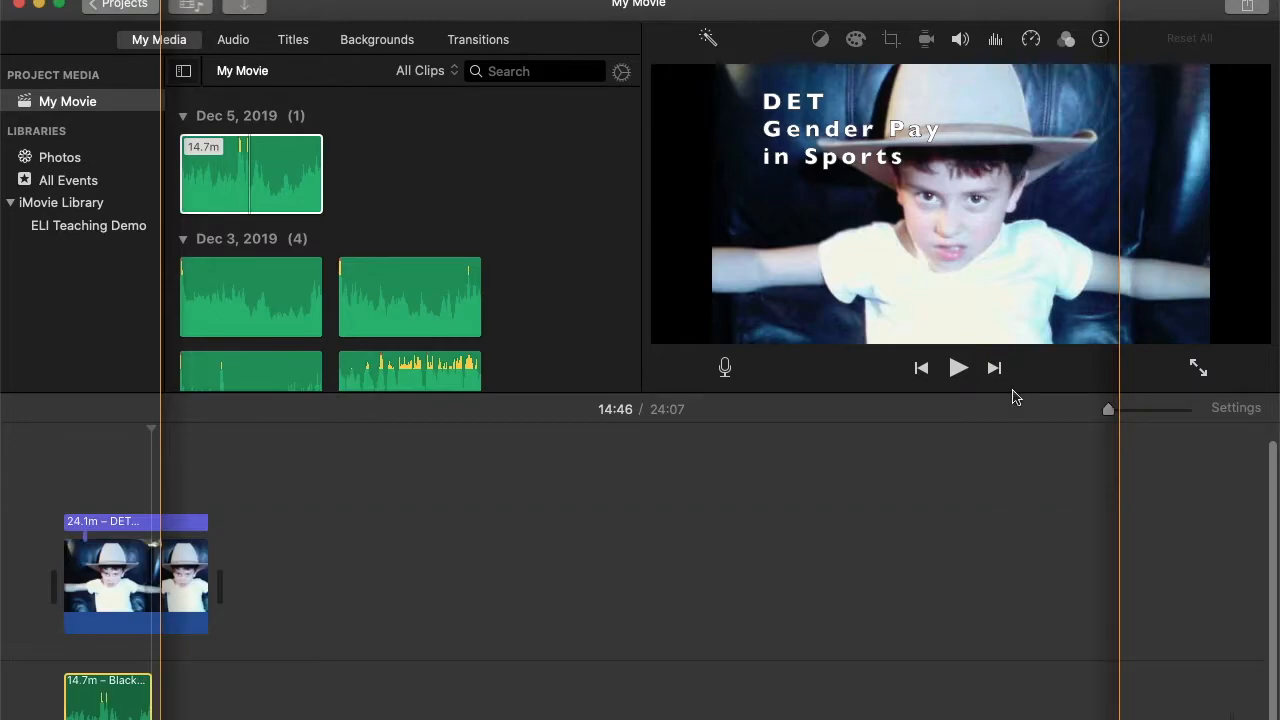
pyautogui.click(133, 592)
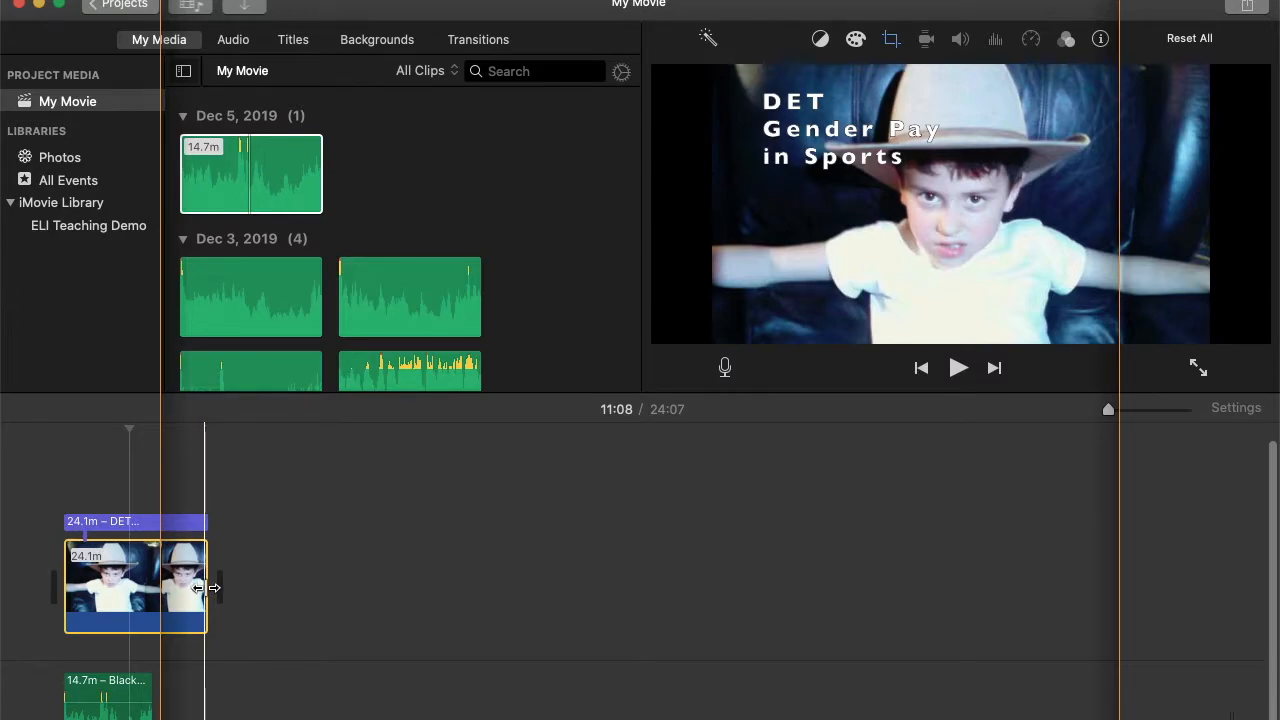
pyautogui.moveTo(205, 588); pyautogui.dragTo(150, 604)
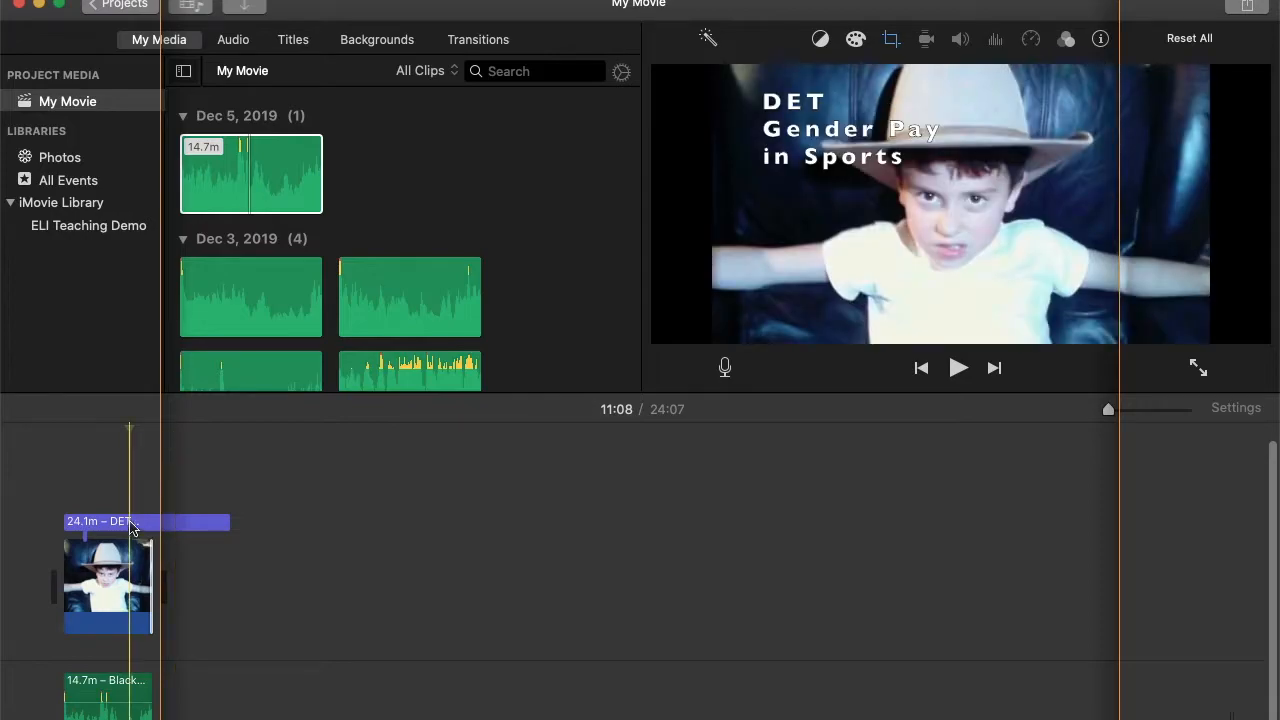
# - Replace "Gender Pay in Sports" in the DET title with "Black Lives" and "Matter" on two lines
pyautogui.click(131, 522)
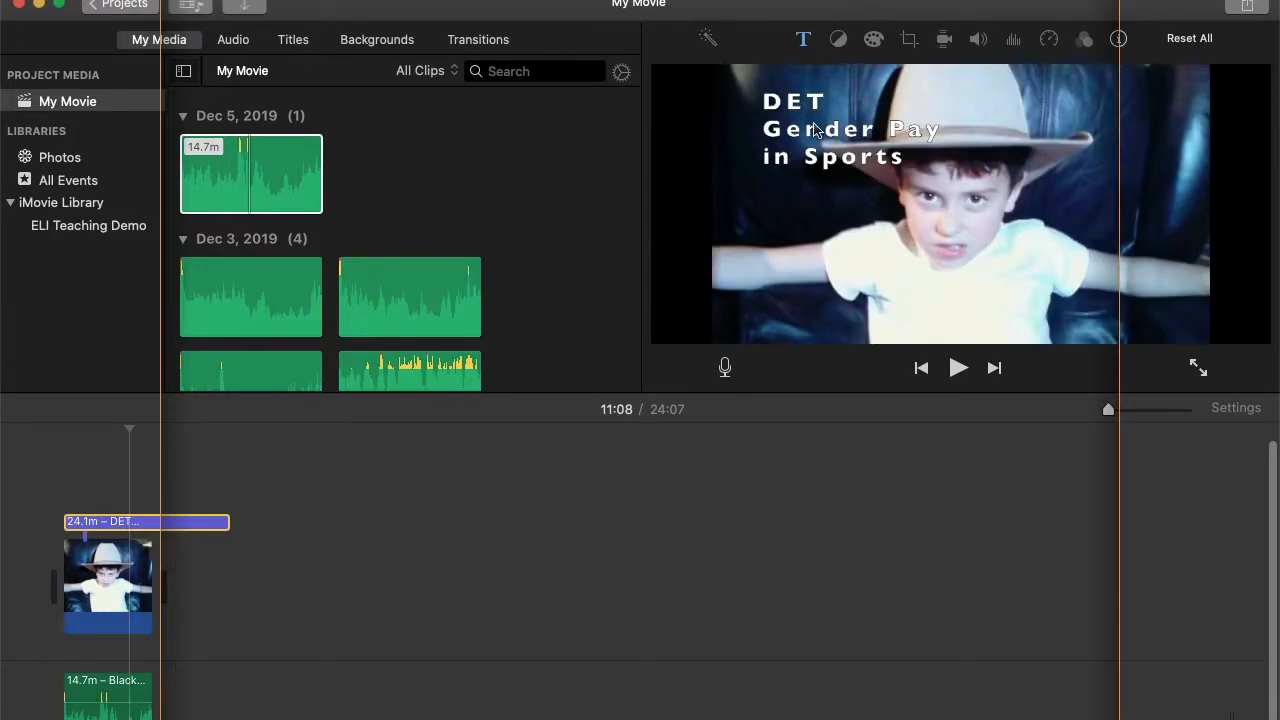
pyautogui.click(113, 524)
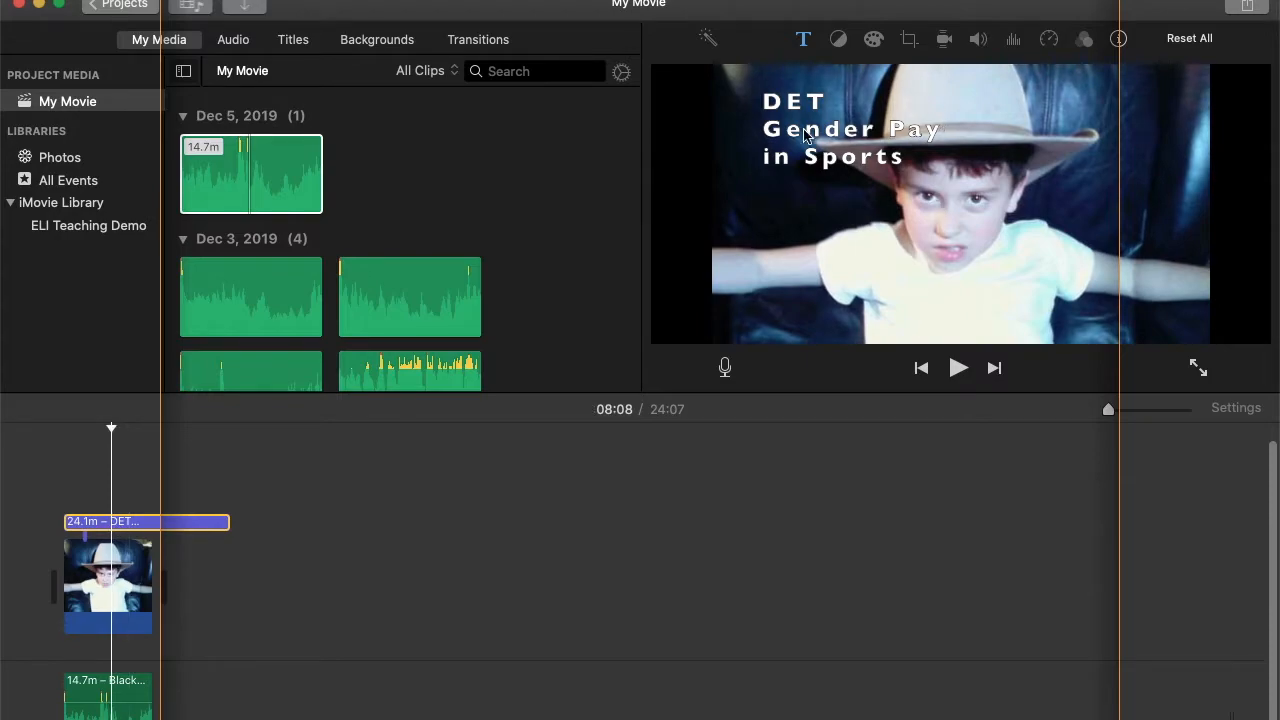
pyautogui.doubleClick(831, 141)
pyautogui.moveTo(903, 172); pyautogui.dragTo(765, 143)
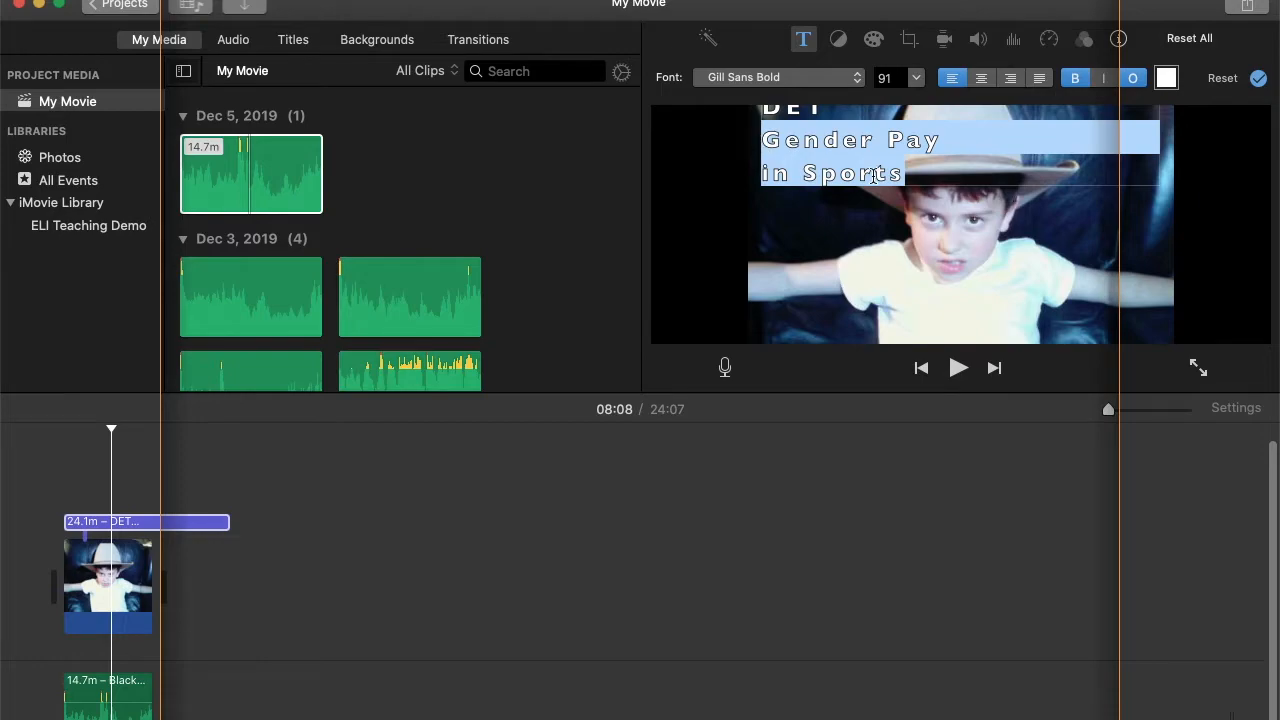
pyautogui.write('Black Lives')
pyautogui.press('BackSpace')
pyautogui.press('BackSpace')
pyautogui.press('BackSpace')
pyautogui.press('BackSpace')
pyautogui.write('ives')
pyautogui.press('Return')
pyautogui.write('Matter')
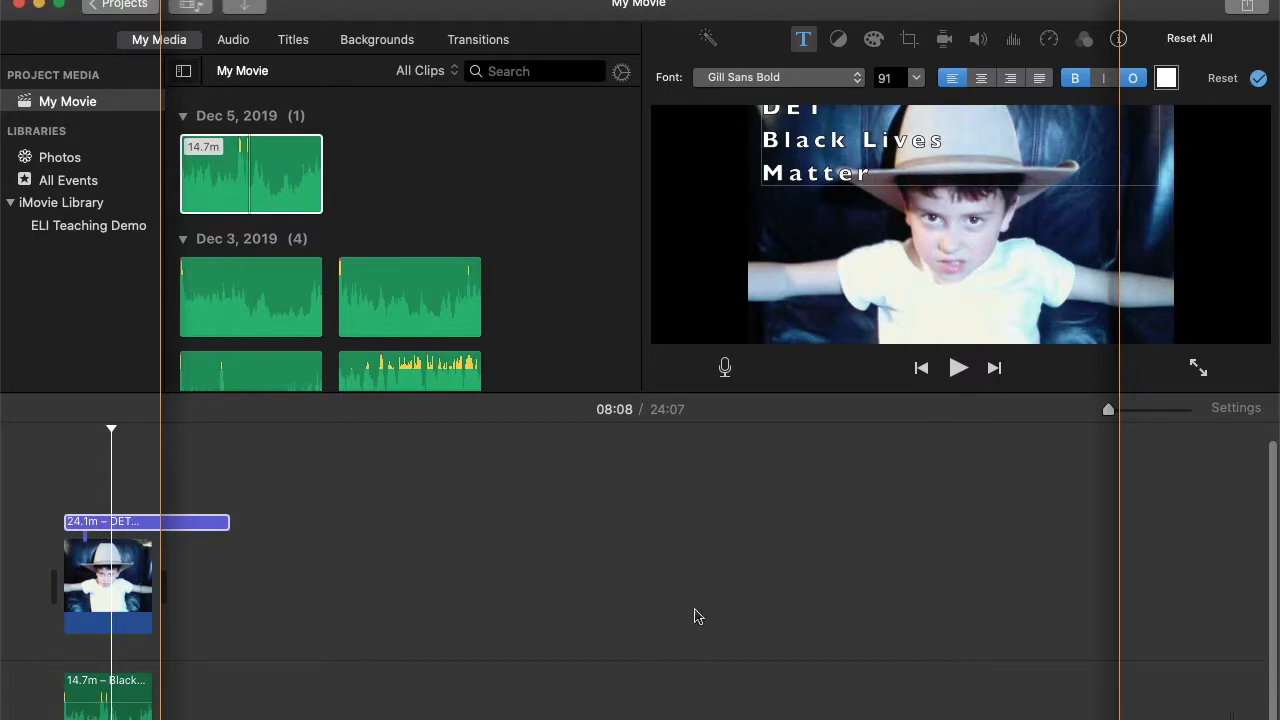
pyautogui.click(295, 514)
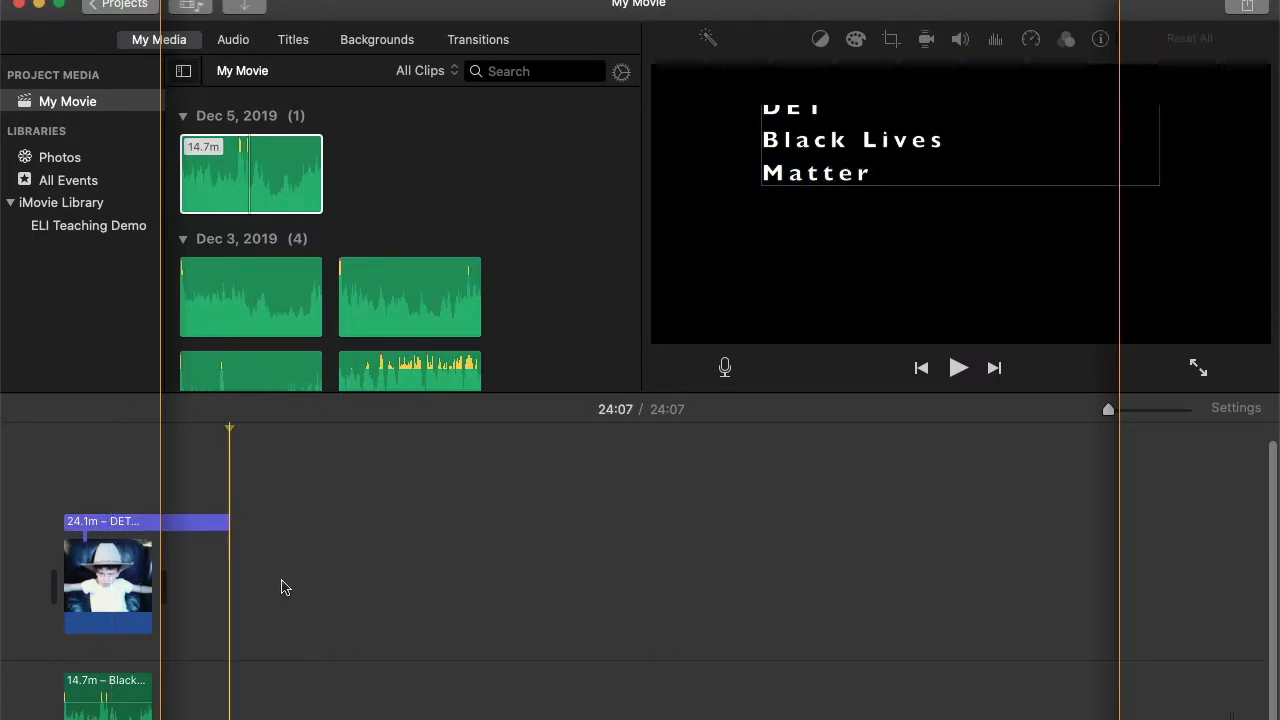
# - Shorten the DET title clip so it ends together with the photo and the interview audio
pyautogui.click(134, 521)
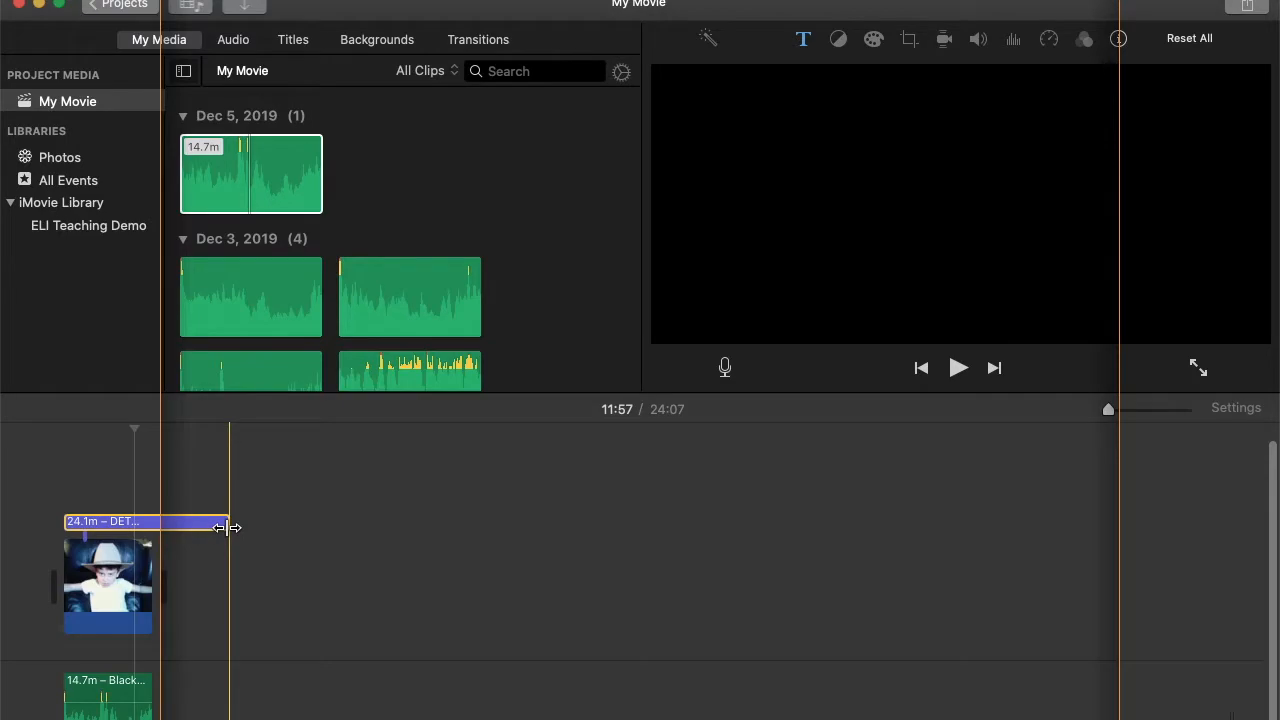
pyautogui.moveTo(229, 527); pyautogui.dragTo(157, 516)
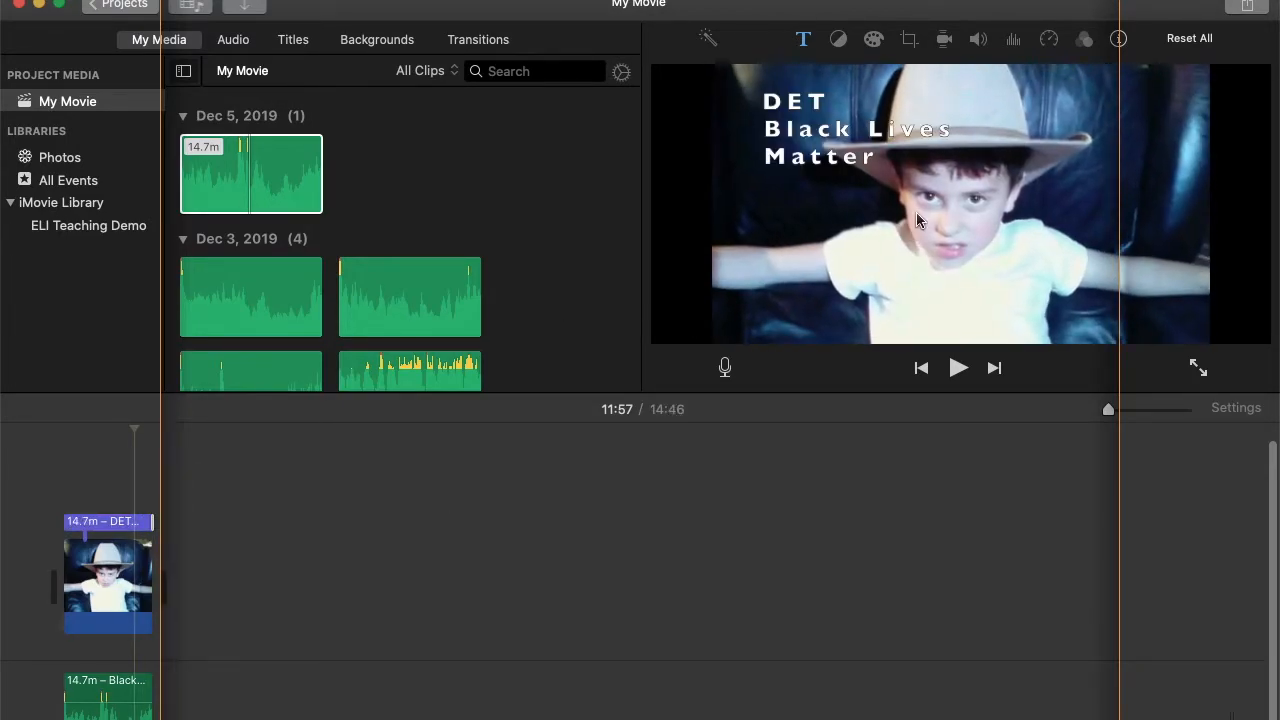
# - Start a file export of the movie titled "Black Lives Matter Interview" with the description and tags cleared
pyautogui.click(1246, 8)
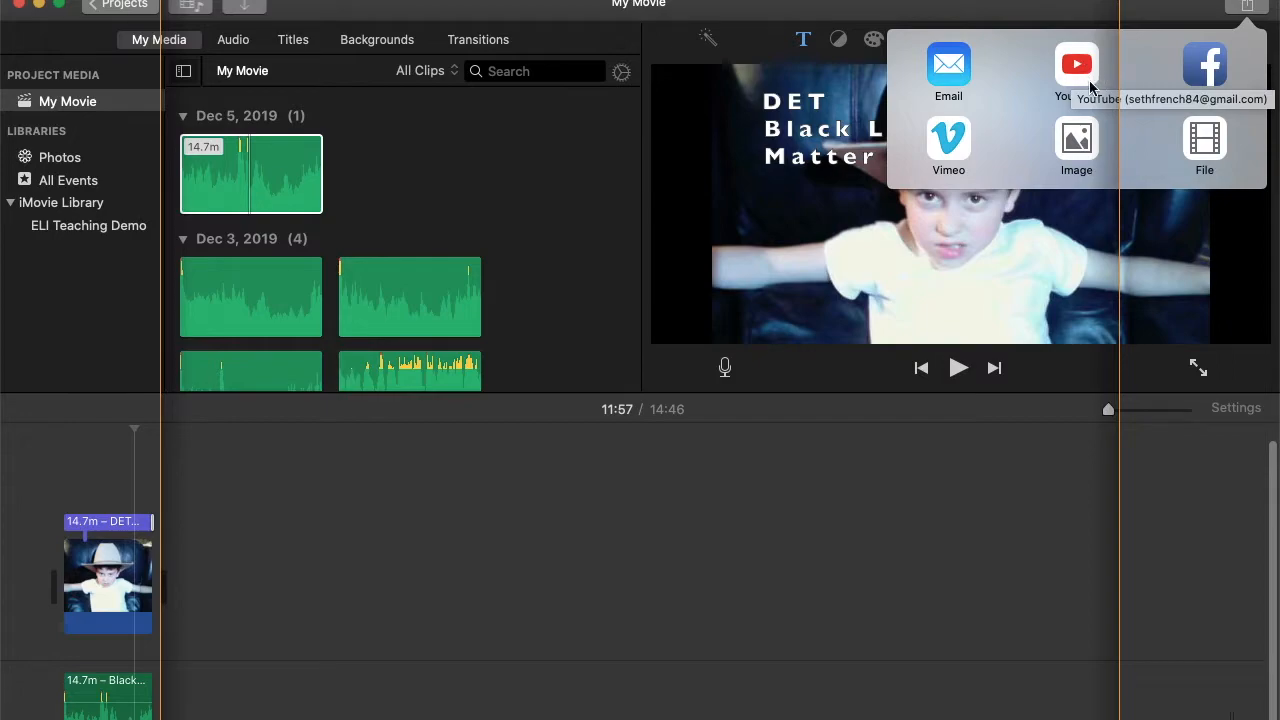
pyautogui.click(1207, 145)
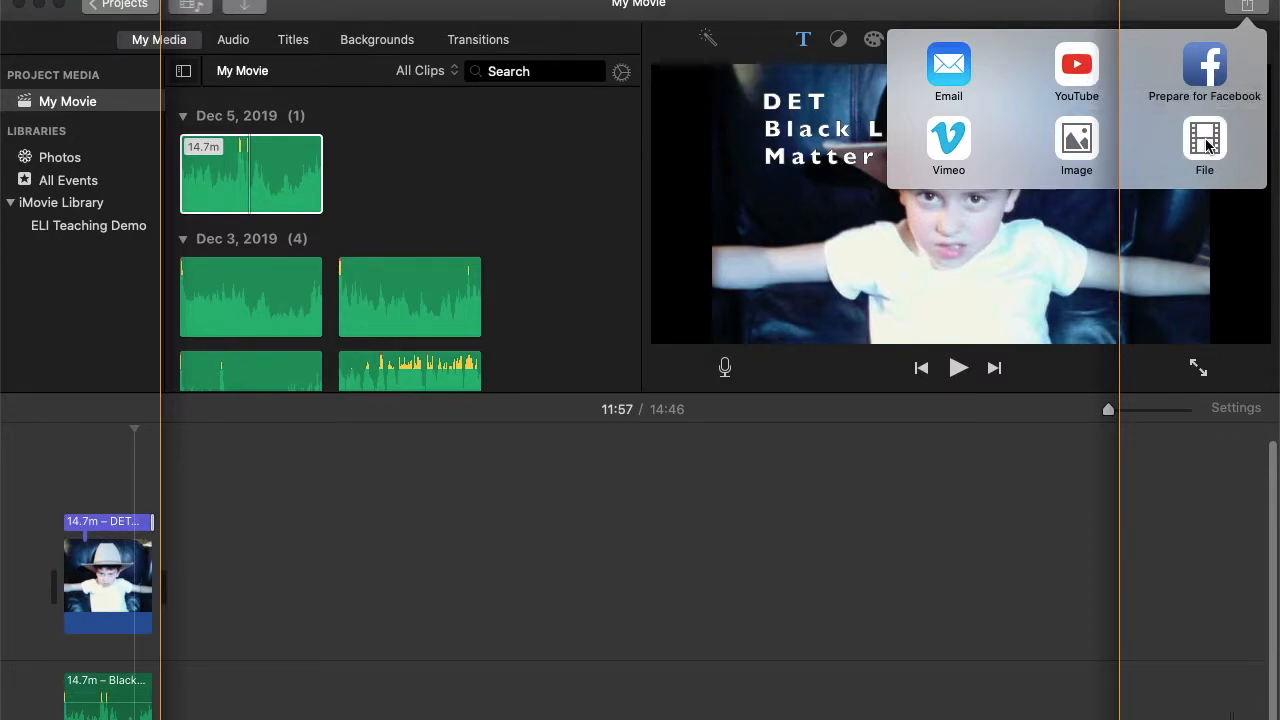
pyautogui.doubleClick(702, 157)
pyautogui.tripleClick(702, 157)
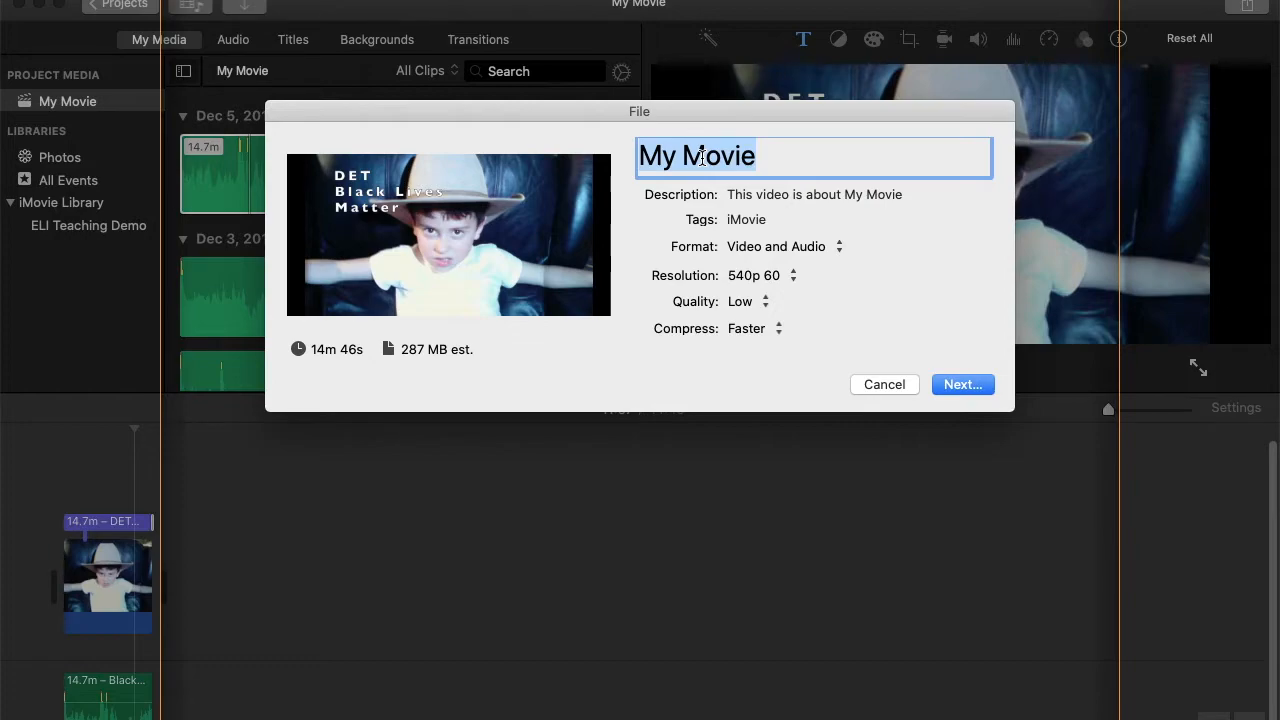
pyautogui.write('Black Lives Matter Interview')
pyautogui.press('Tab')
pyautogui.press('BackSpace')
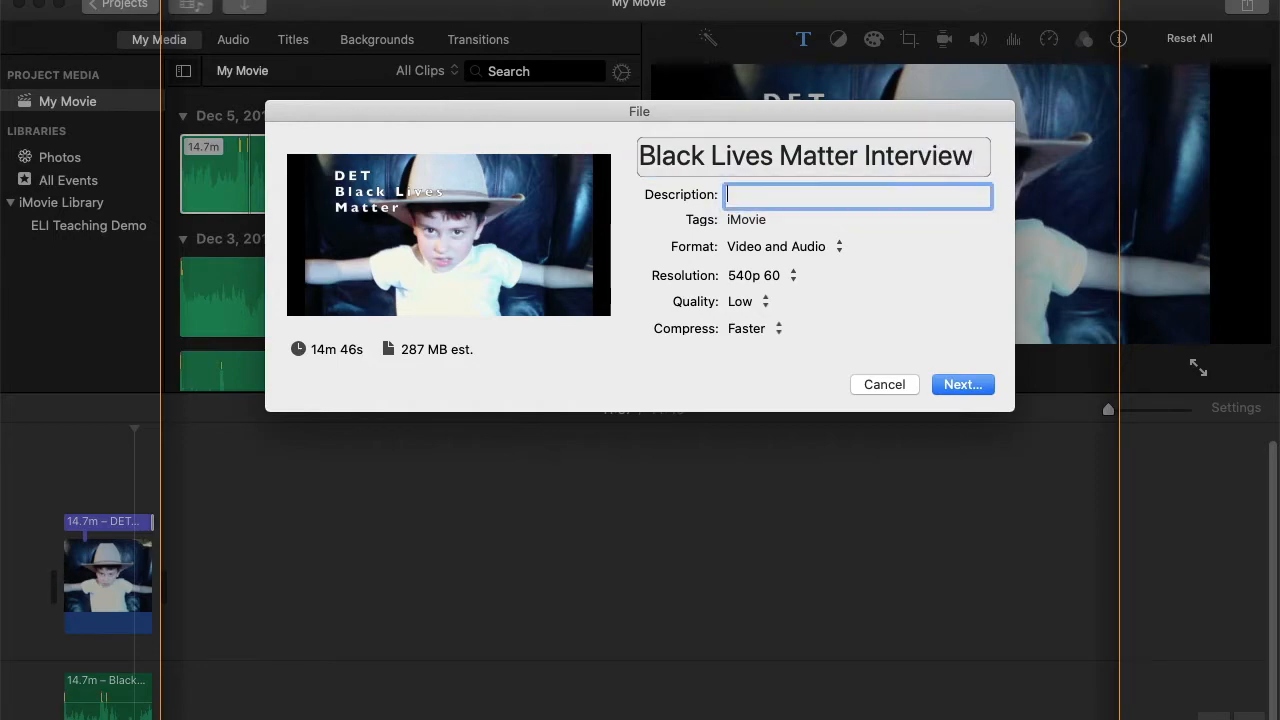
pyautogui.press('Tab')
pyautogui.press('BackSpace')
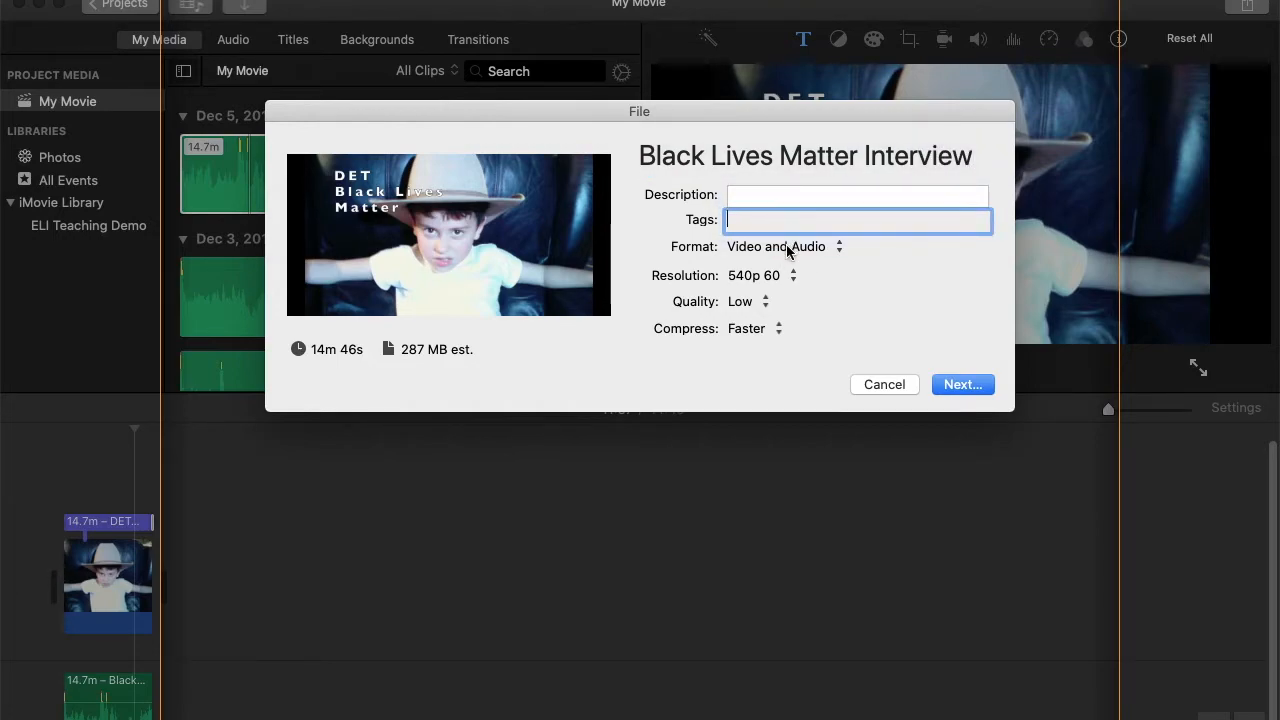
# - Keep Video and Audio, 540p 60, Low quality and Faster compression, and save the export in the Détournement Interviews folder
pyautogui.click(788, 250)
pyautogui.click(788, 250)
pyautogui.click(766, 279)
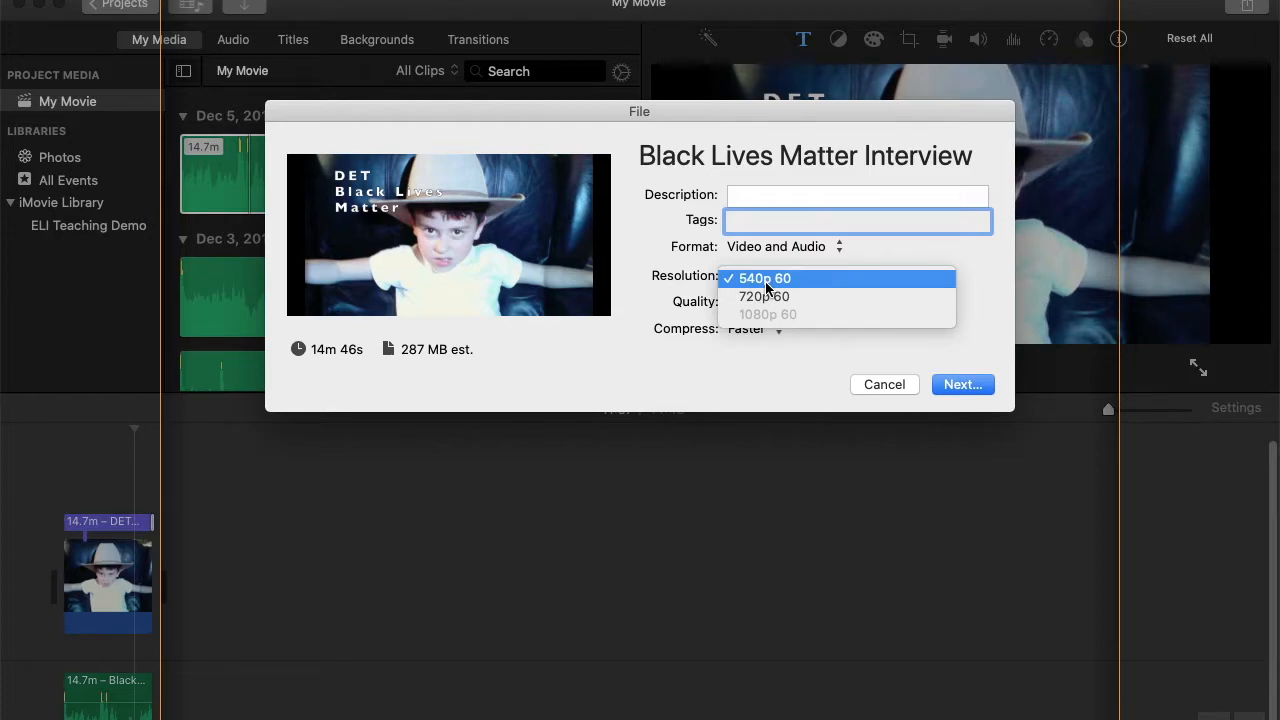
pyautogui.click(678, 286)
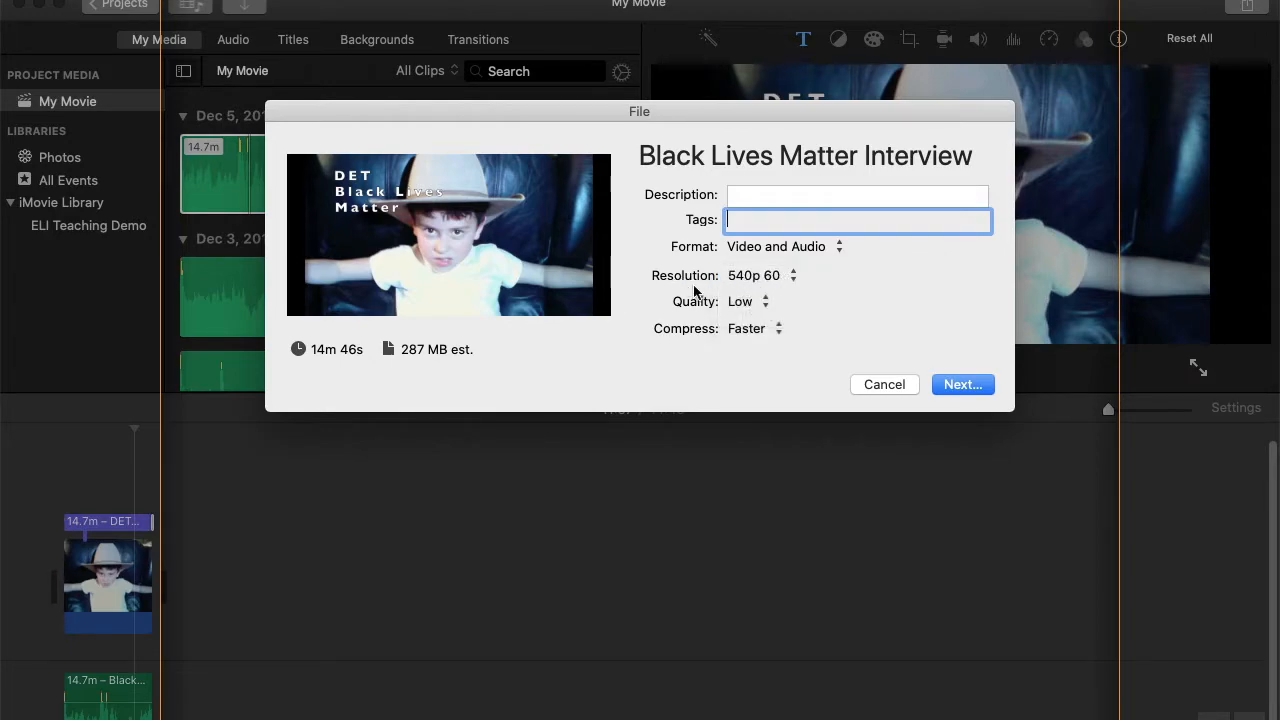
pyautogui.click(763, 303)
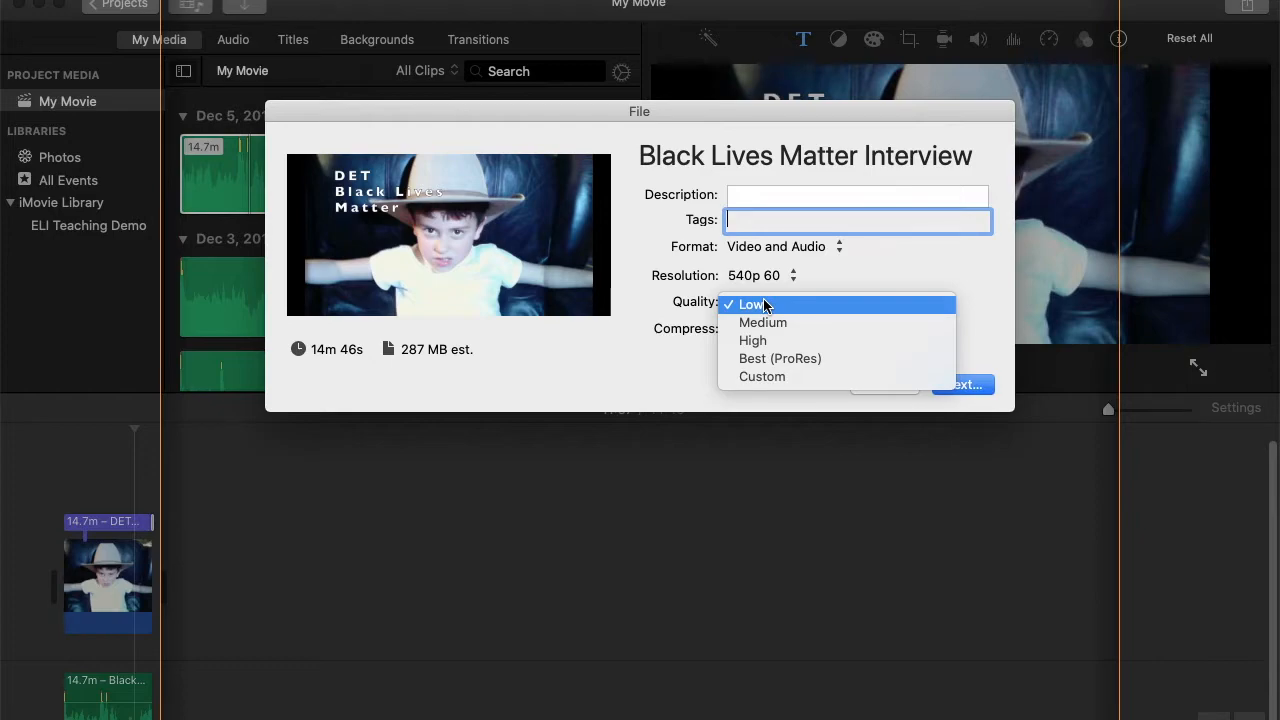
pyautogui.click(672, 306)
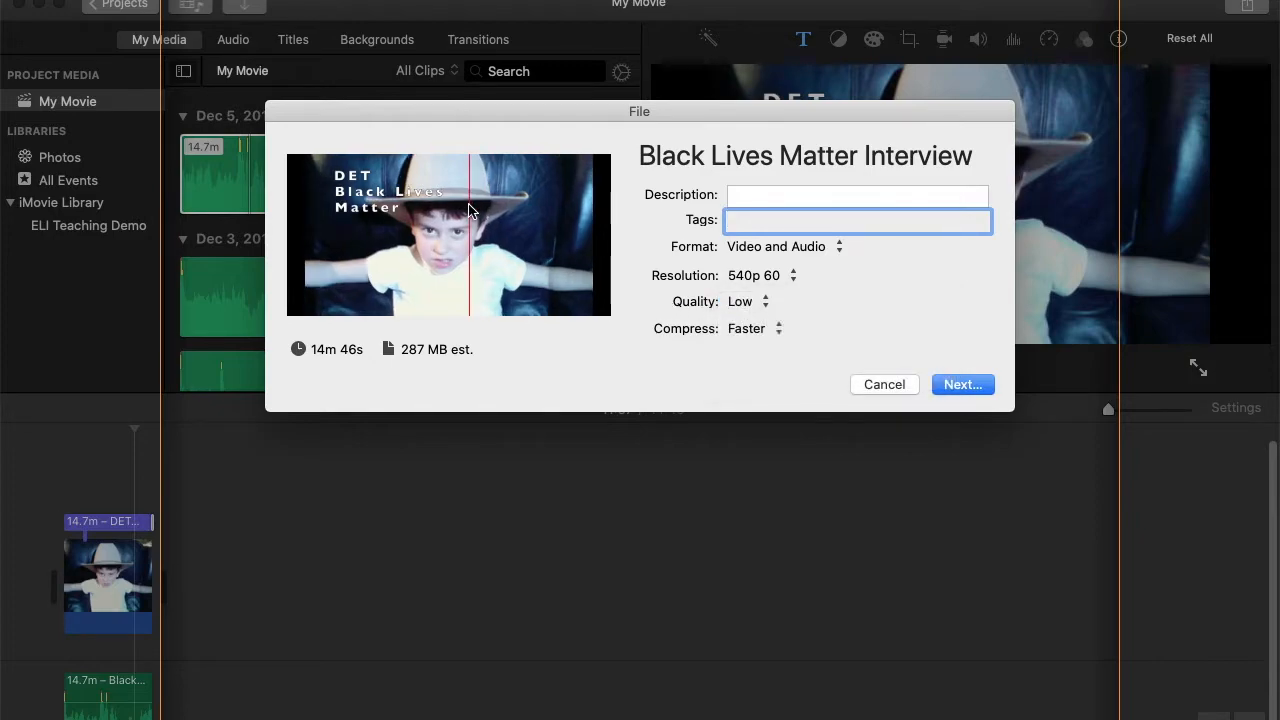
pyautogui.click(769, 329)
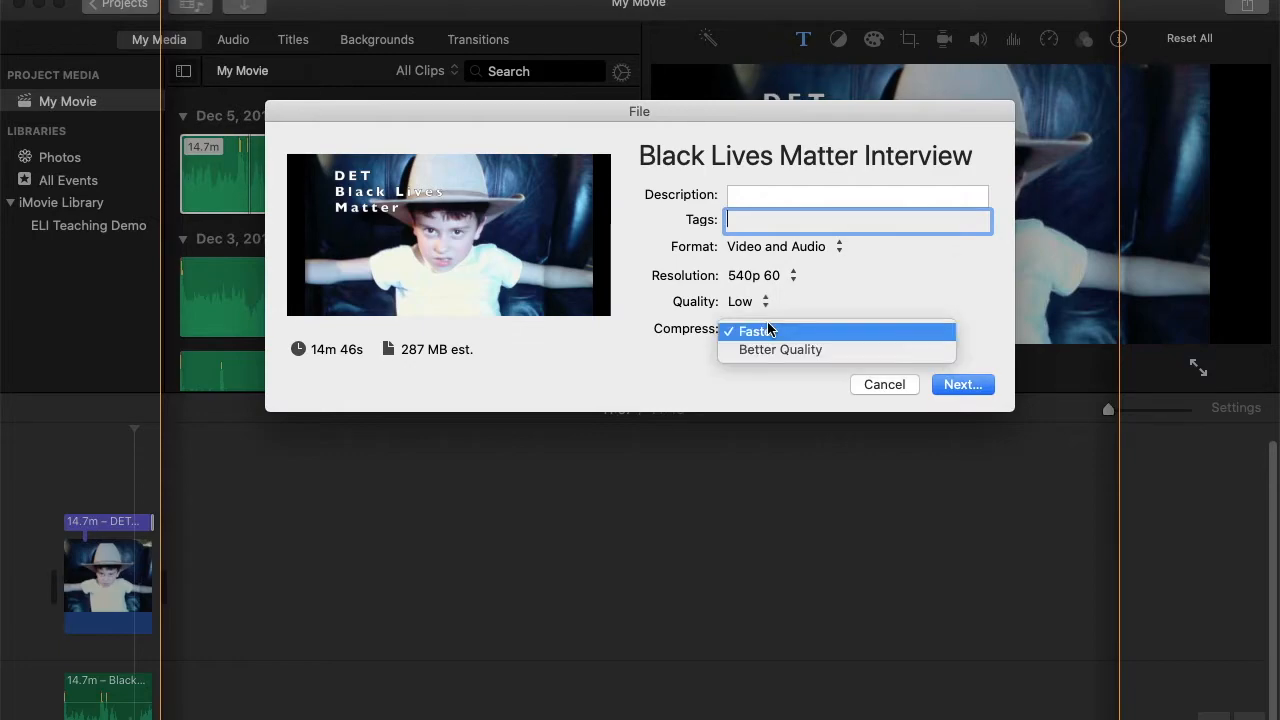
pyautogui.click(634, 300)
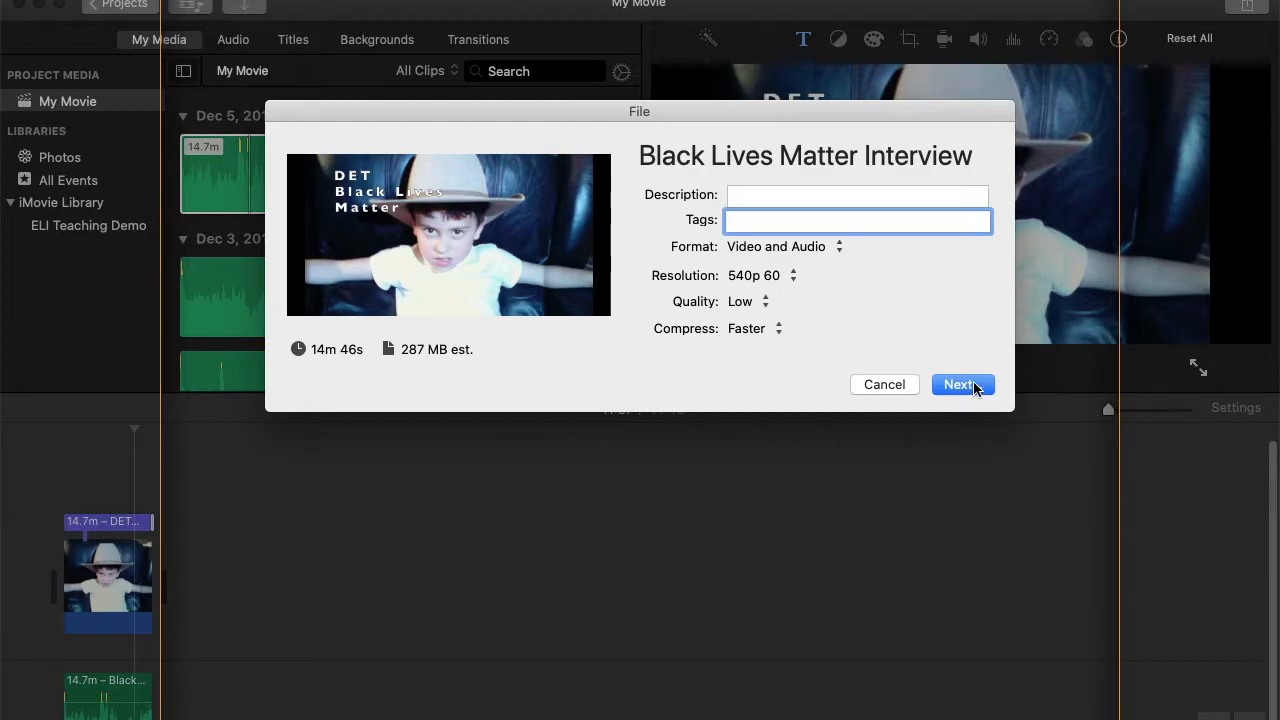
pyautogui.click(962, 385)
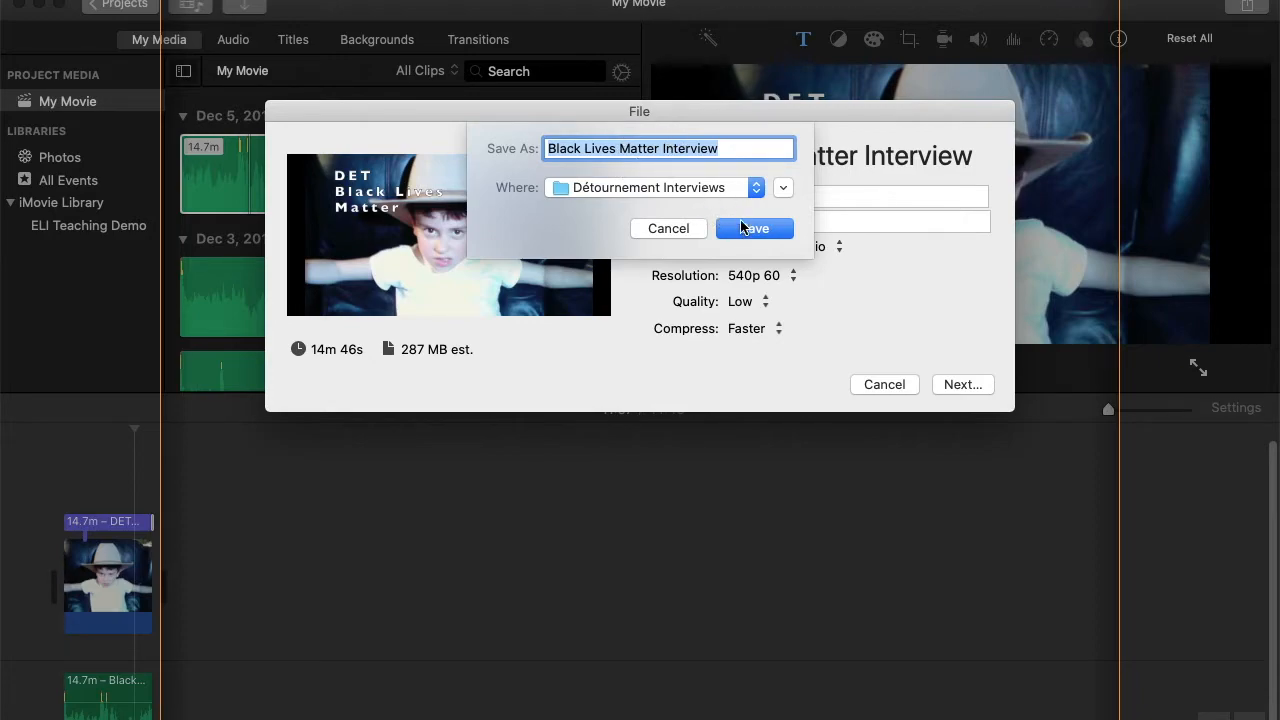
pyautogui.click(750, 229)
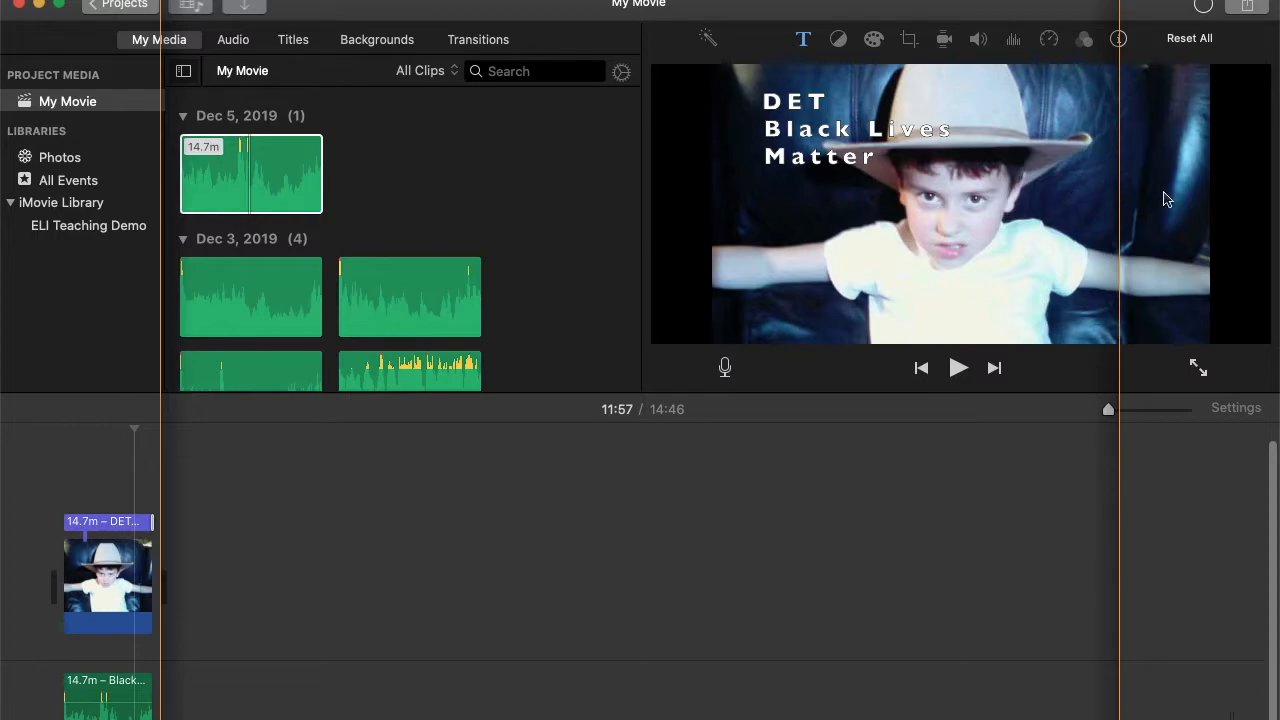
# - Check the export progress and look for Black Lives Matter Interview.mp4 in the Détournement Interviews folder
pyautogui.click(1200, 9)
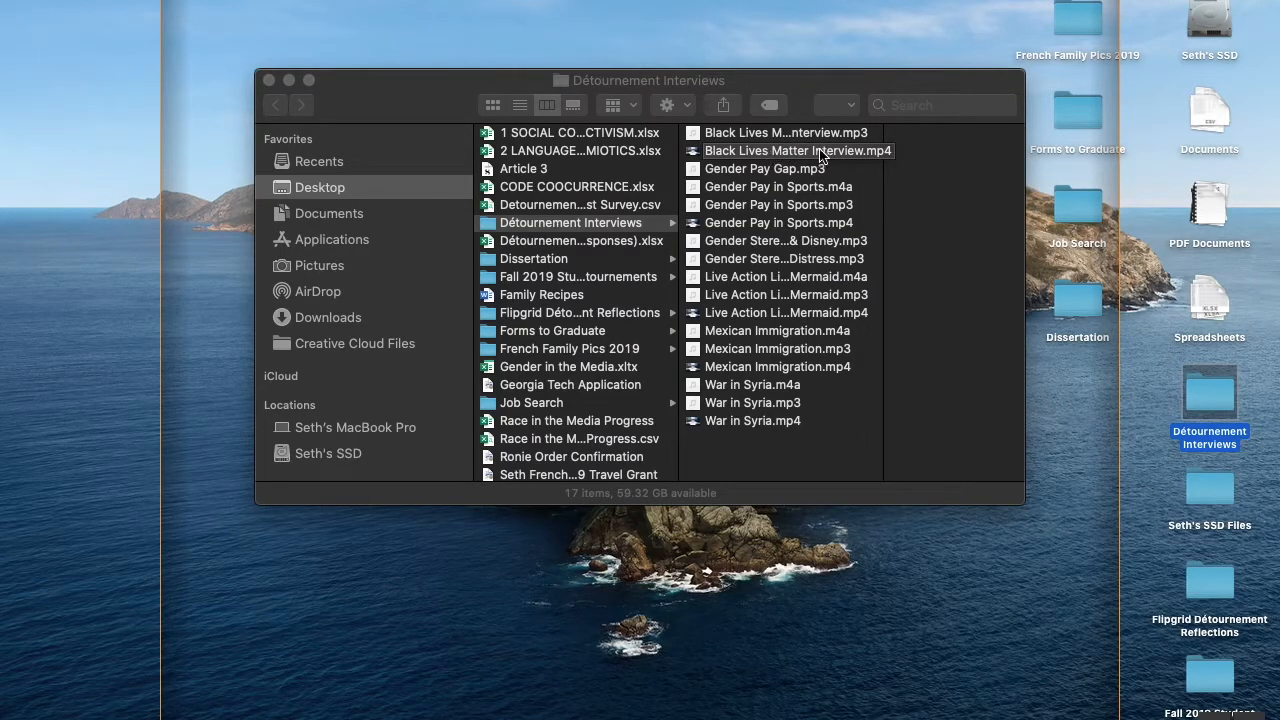
pyautogui.click(755, 155)
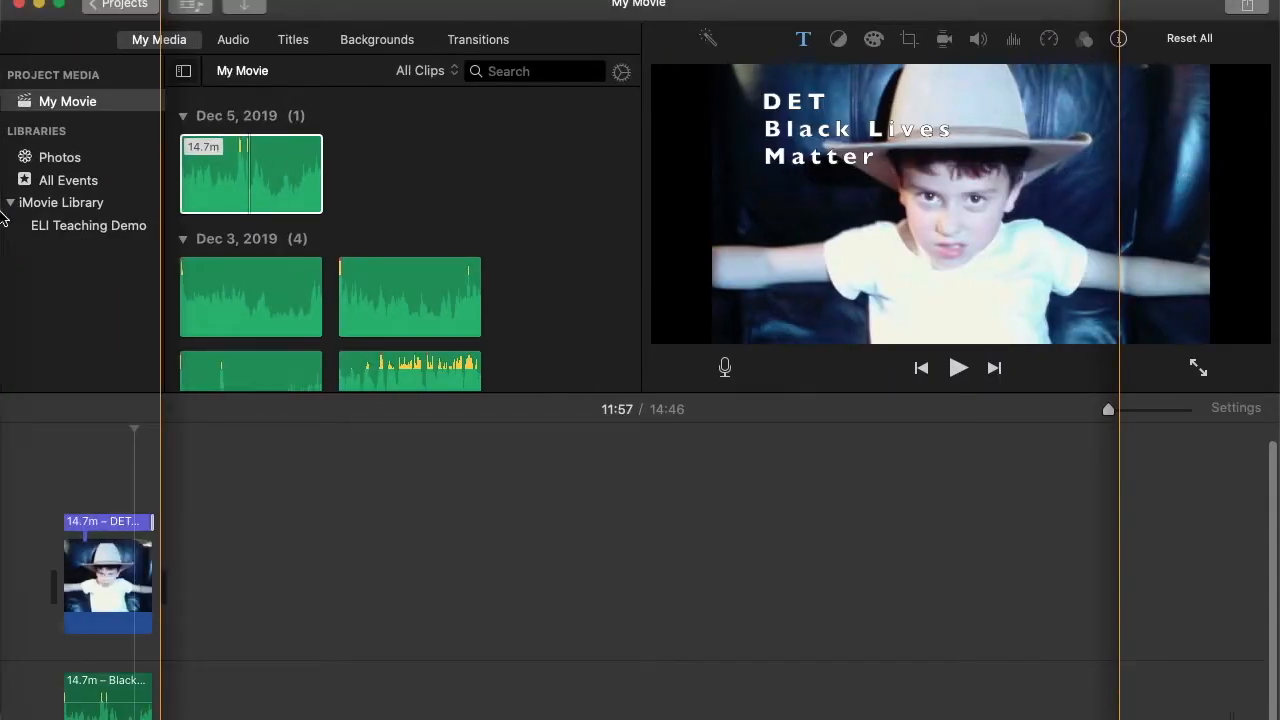
# - Switch to Google Chrome, search for "youtube" and open the YouTube site
pyautogui.moveTo(3, 218)
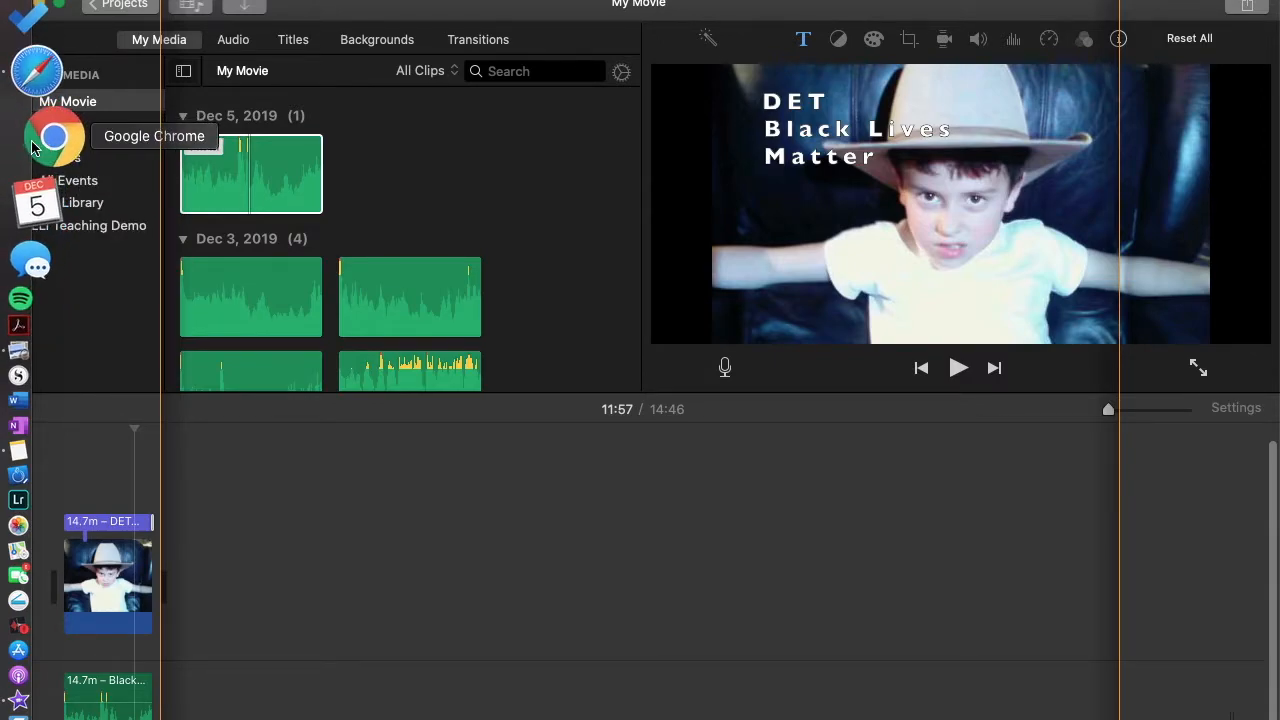
pyautogui.click(32, 148)
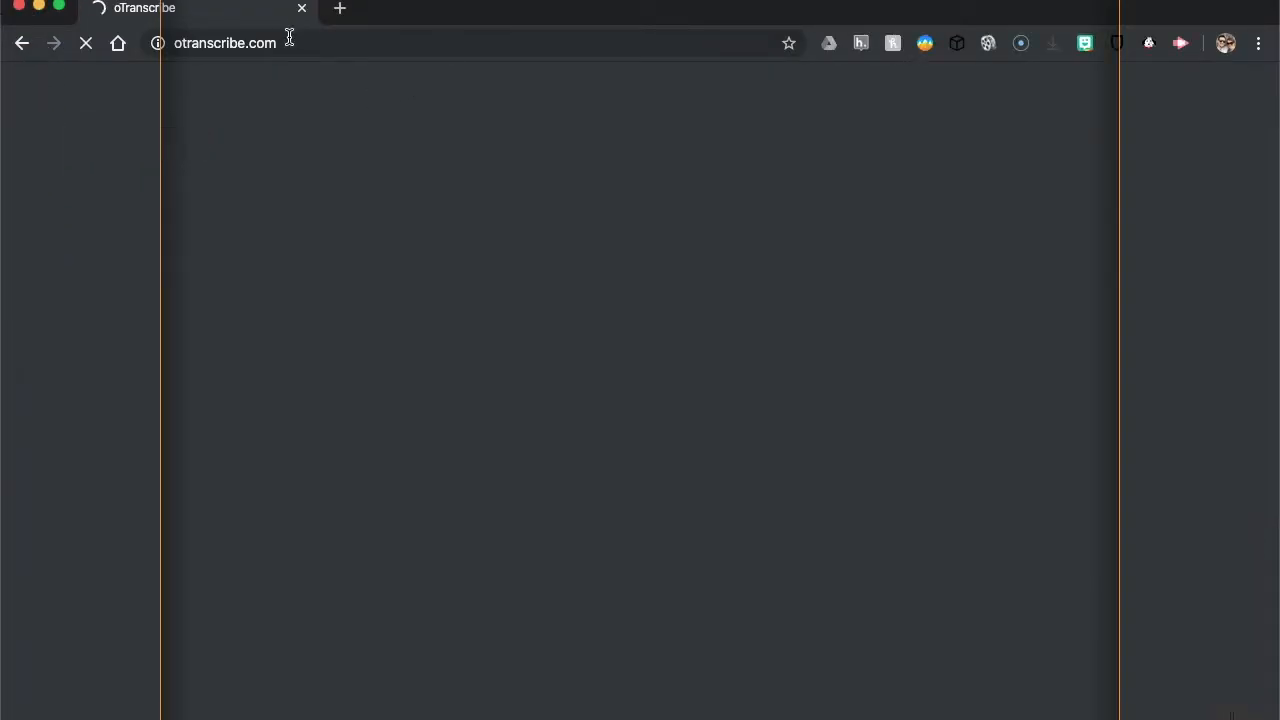
pyautogui.click(283, 45)
pyautogui.write('youtube')
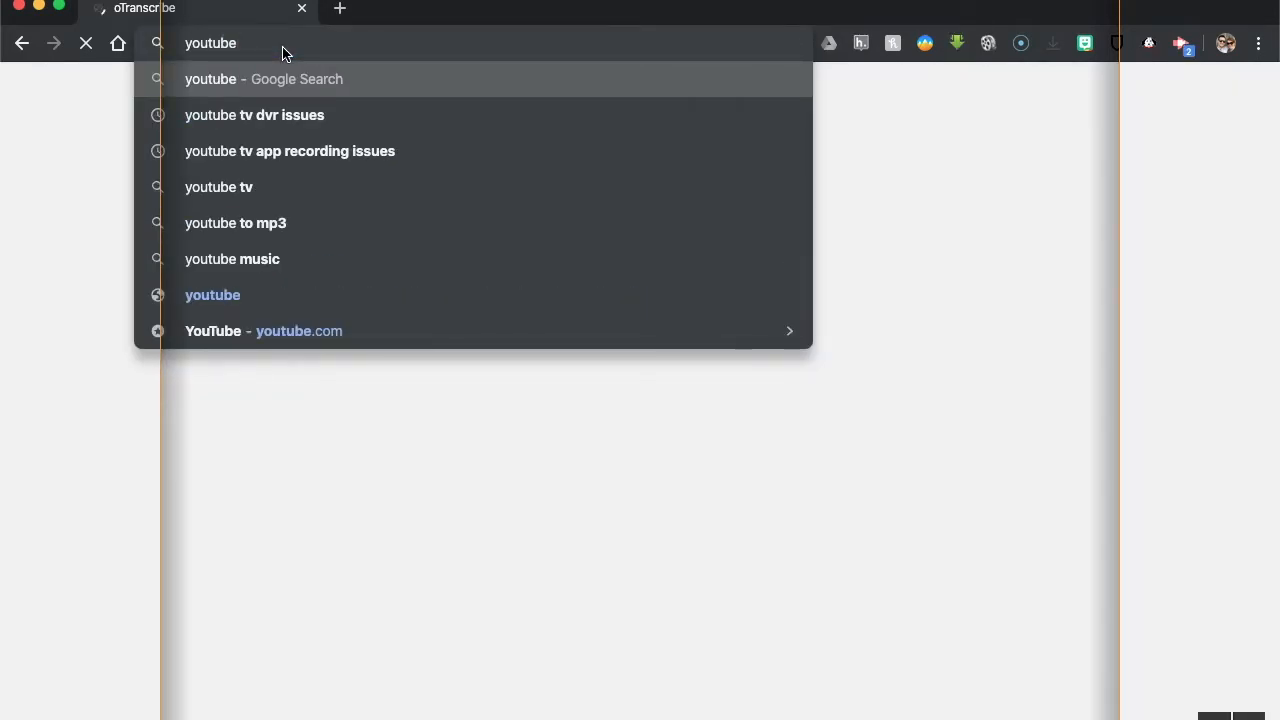
pyautogui.press('Return')
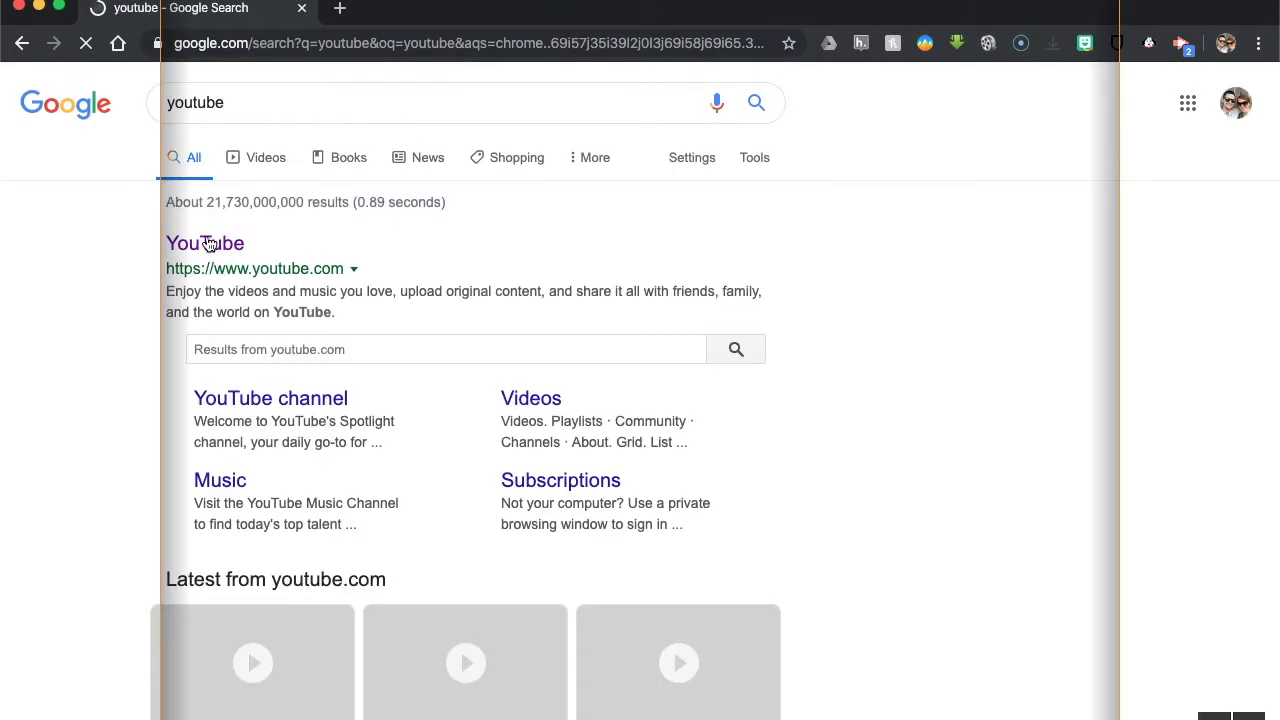
pyautogui.click(206, 241)
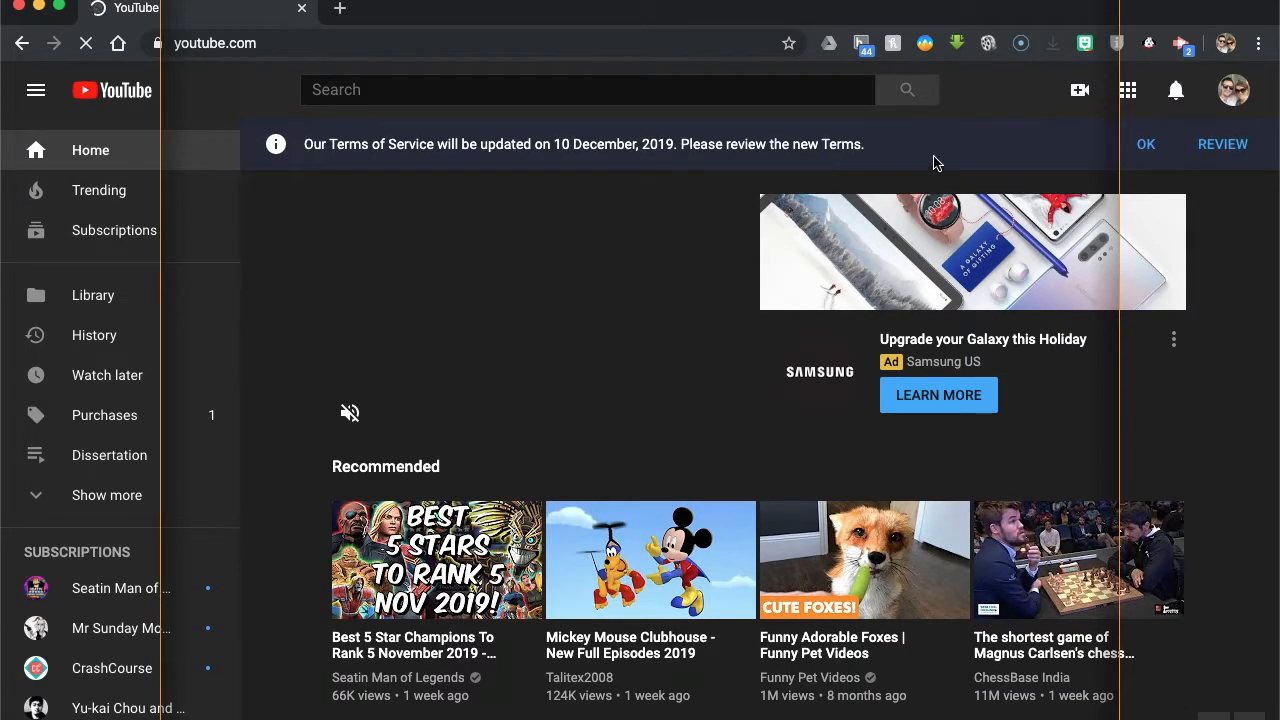
# - Start a new YouTube video upload with Black Lives Matter Interview.mp4 from the Détournement Interviews folder
pyautogui.click(1080, 90)
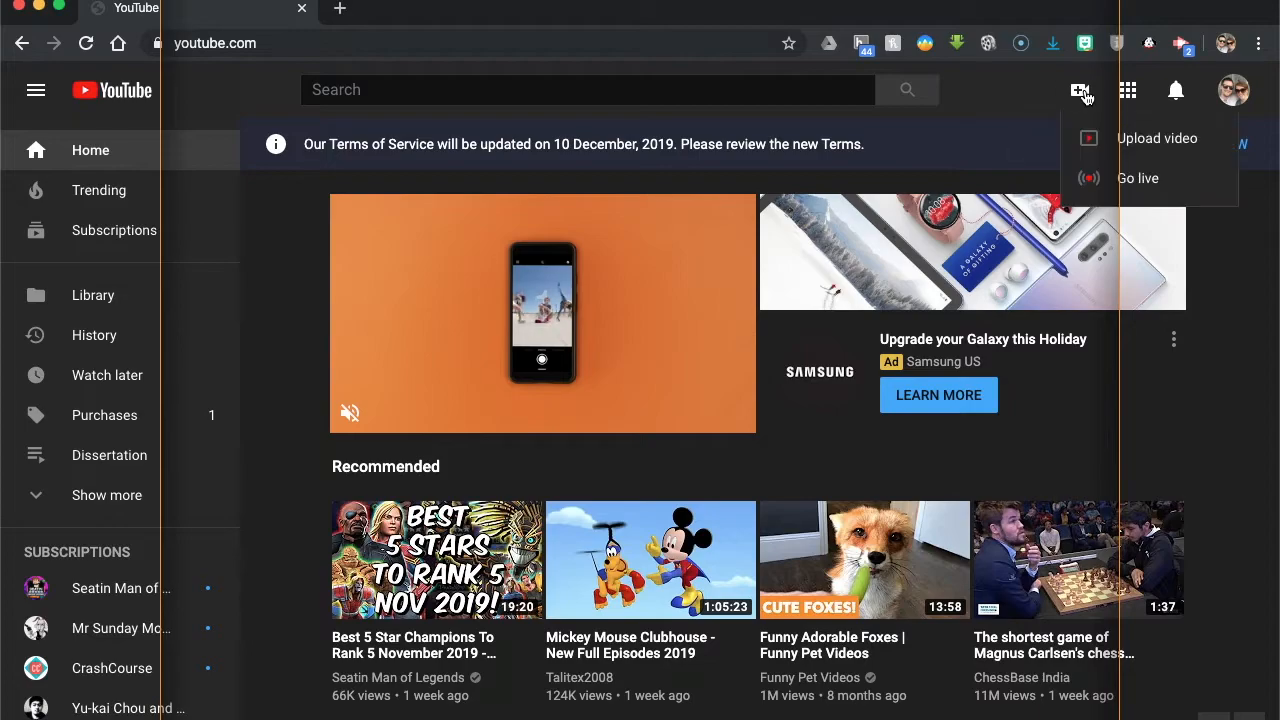
pyautogui.click(1133, 150)
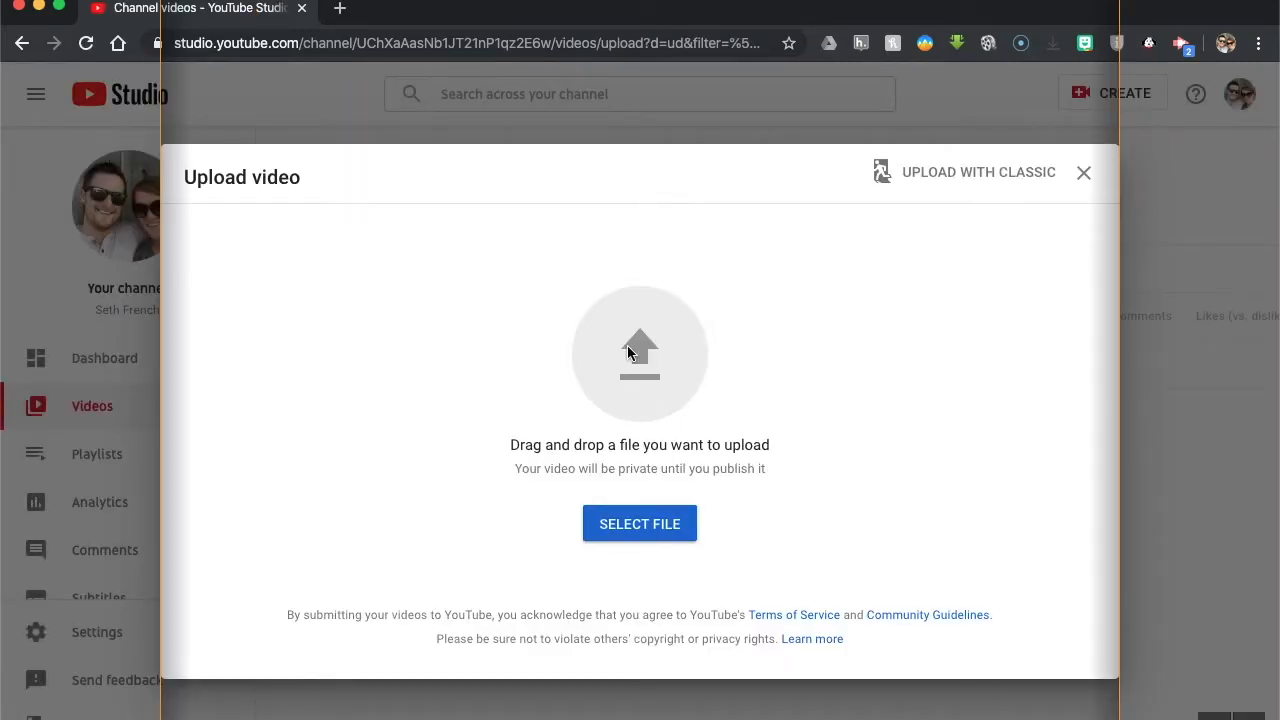
pyautogui.click(642, 525)
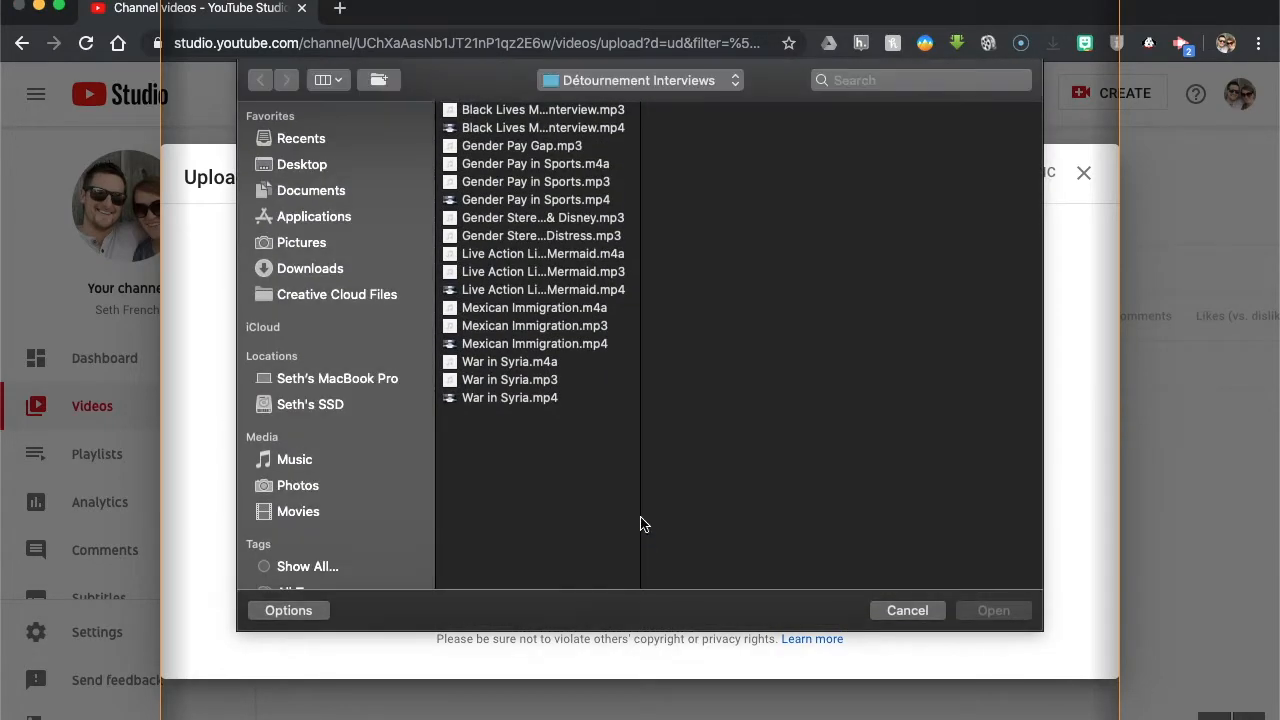
pyautogui.click(499, 128)
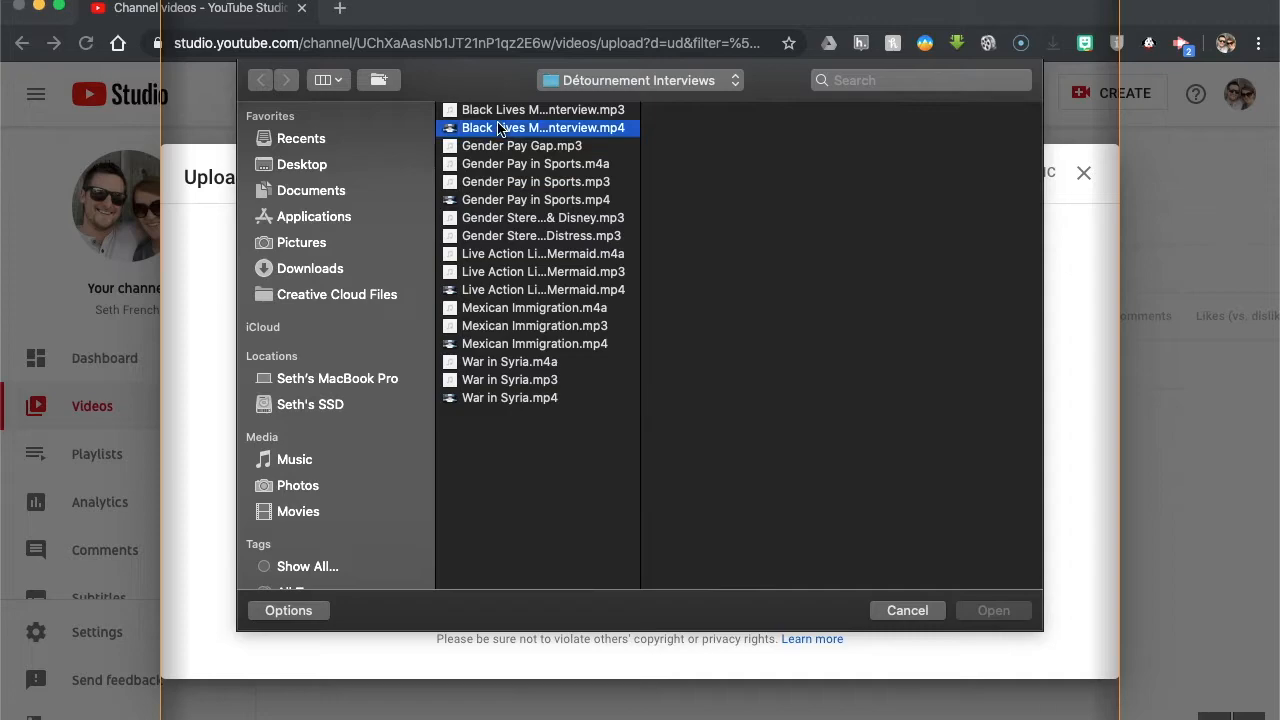
pyautogui.doubleClick(499, 128)
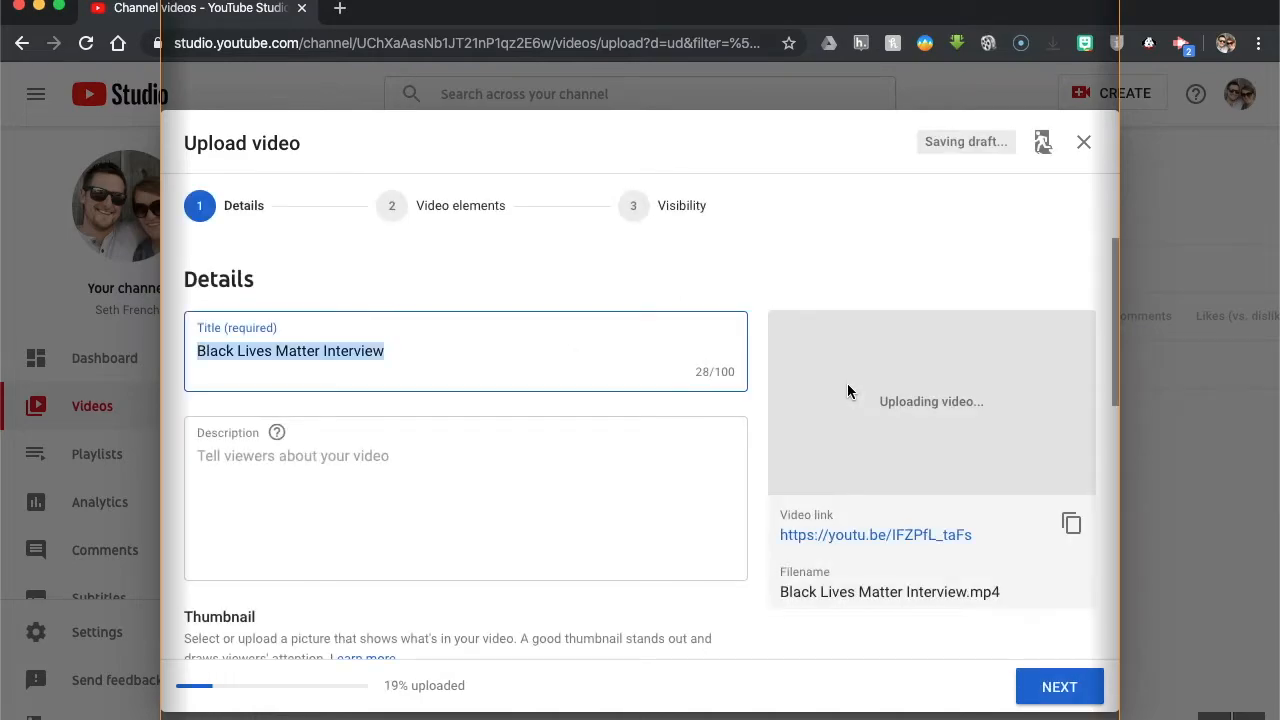
# - Prefix the video title with "Détournement: " so it reads "Détournement: Black Lives Matter Interview"
pyautogui.click(382, 356)
pyautogui.press('Up')
pyautogui.write('Detournement')
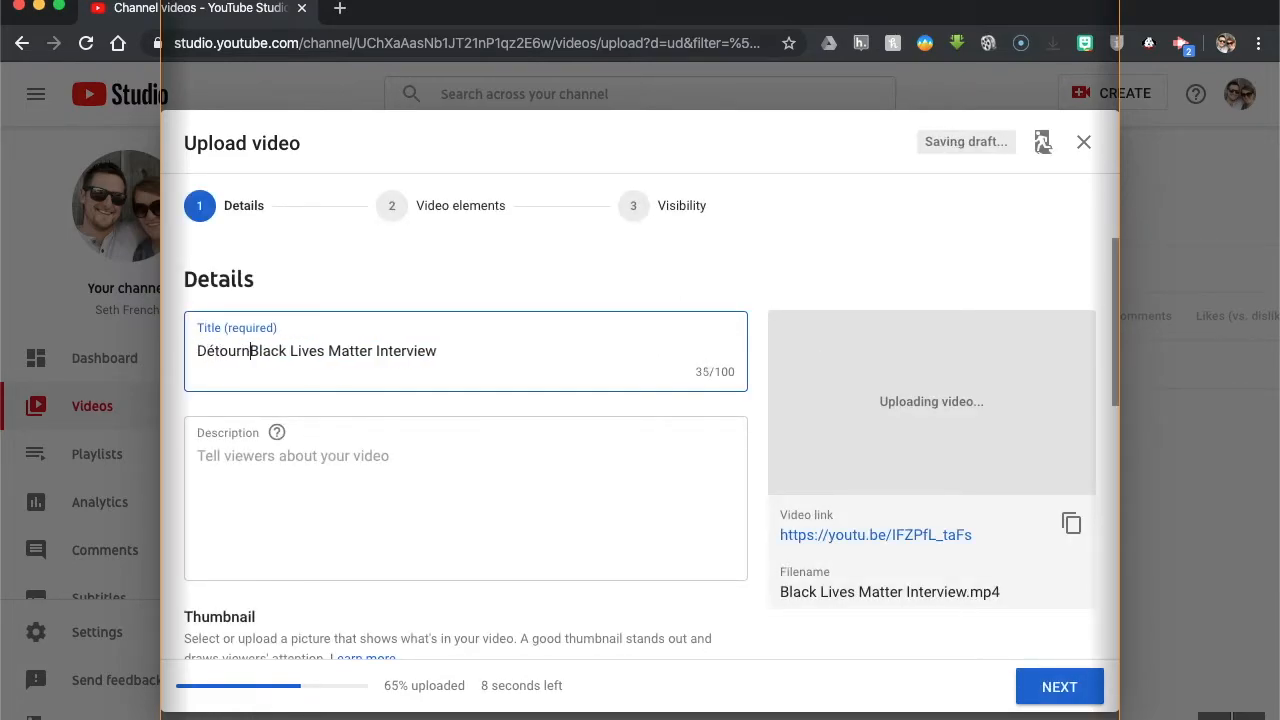
pyautogui.write(':')
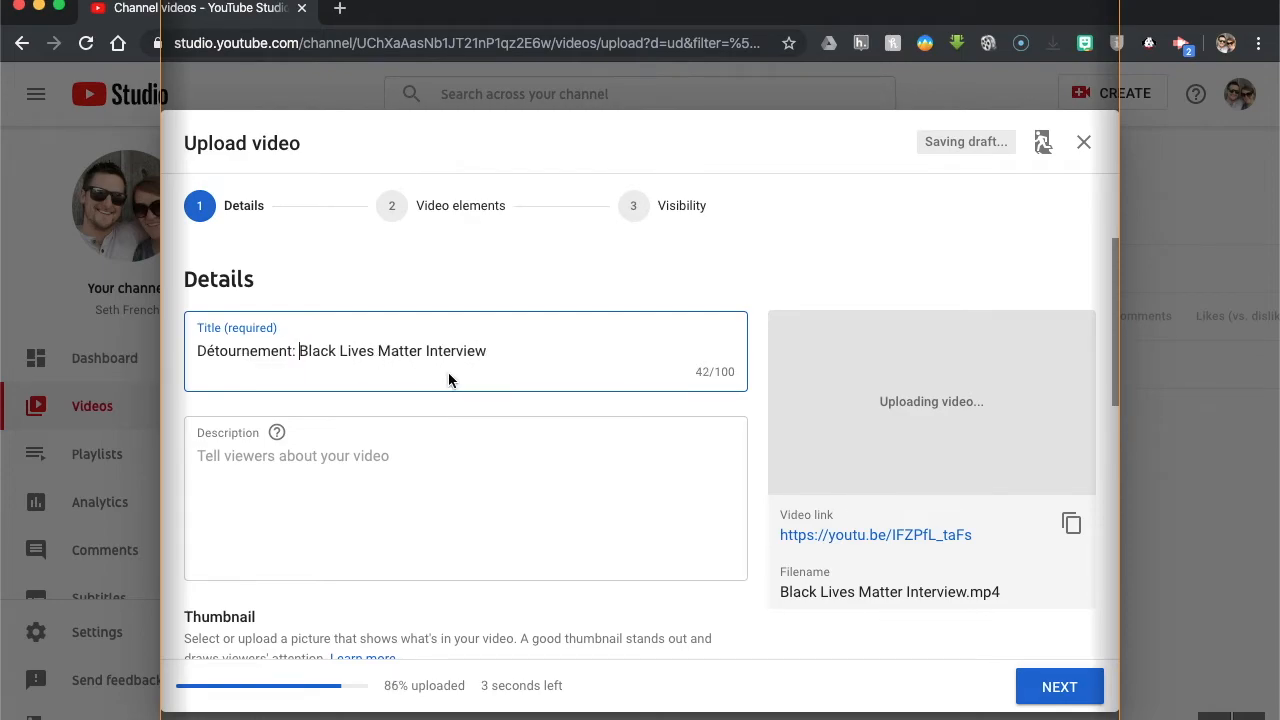
# - Try to add the video to the Dissertation playlist
pyautogui.scroll(-3, 757, 360)
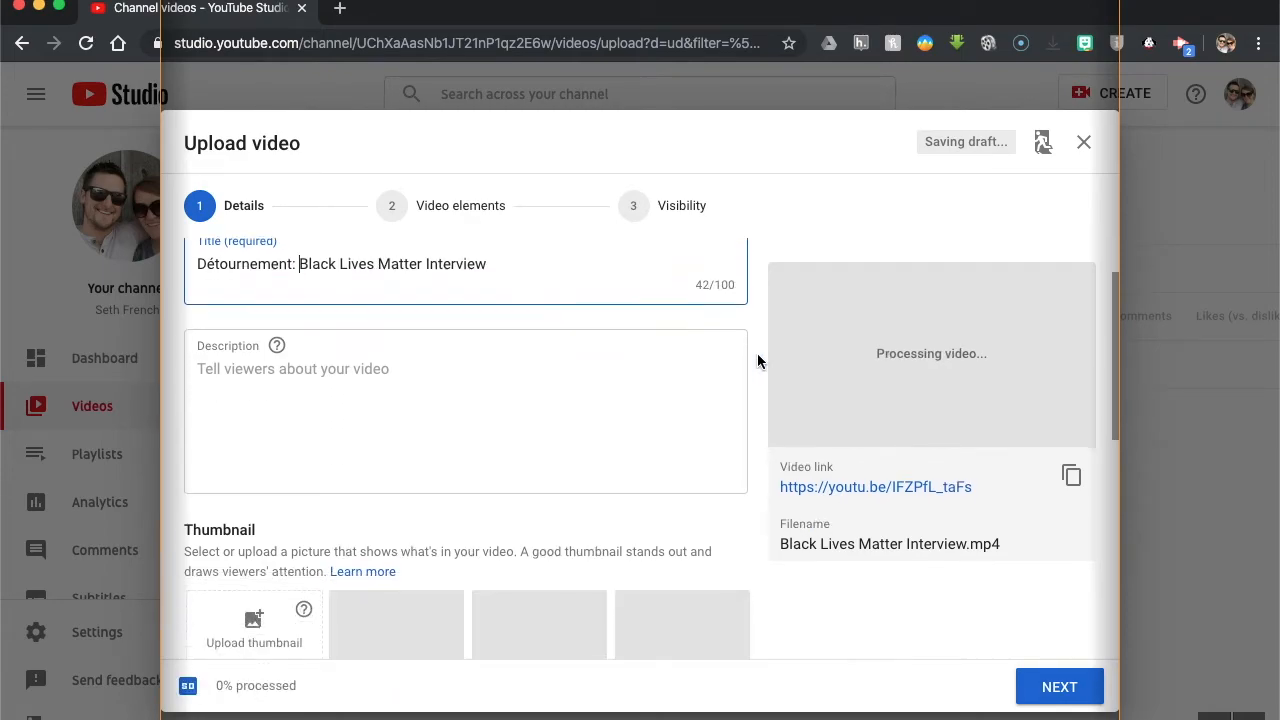
pyautogui.scroll(-3, 757, 355)
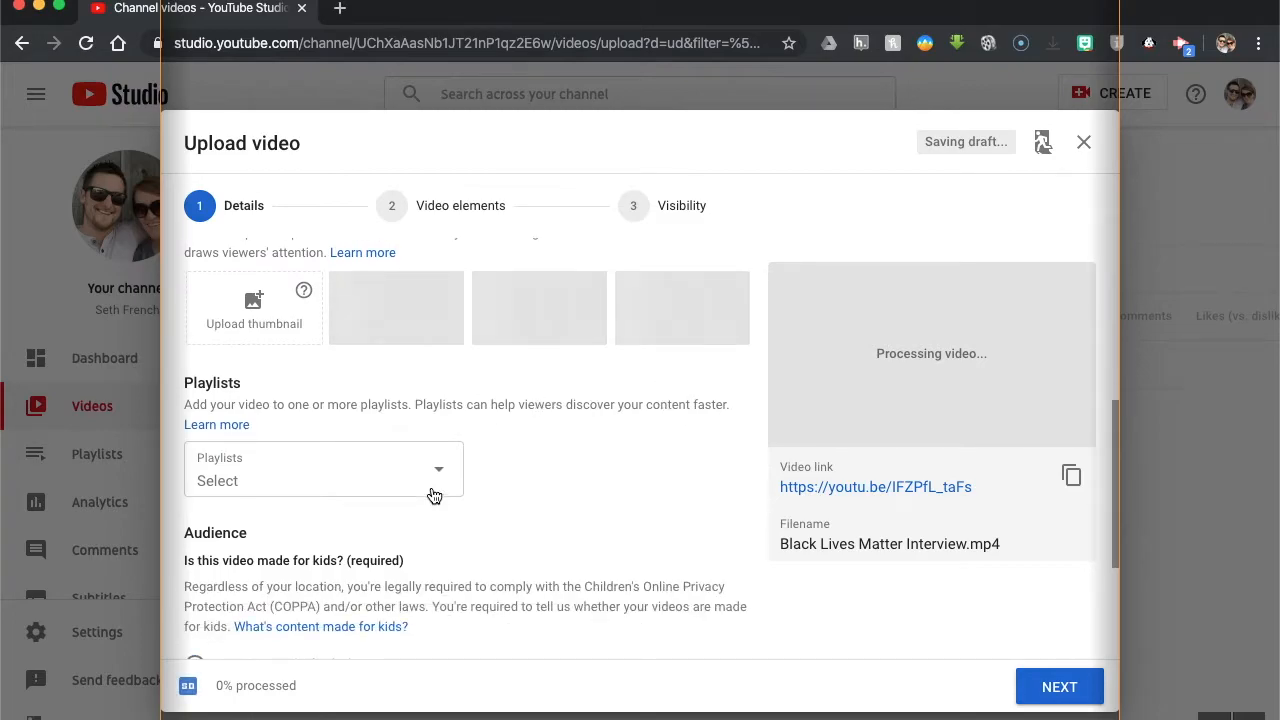
pyautogui.click(439, 474)
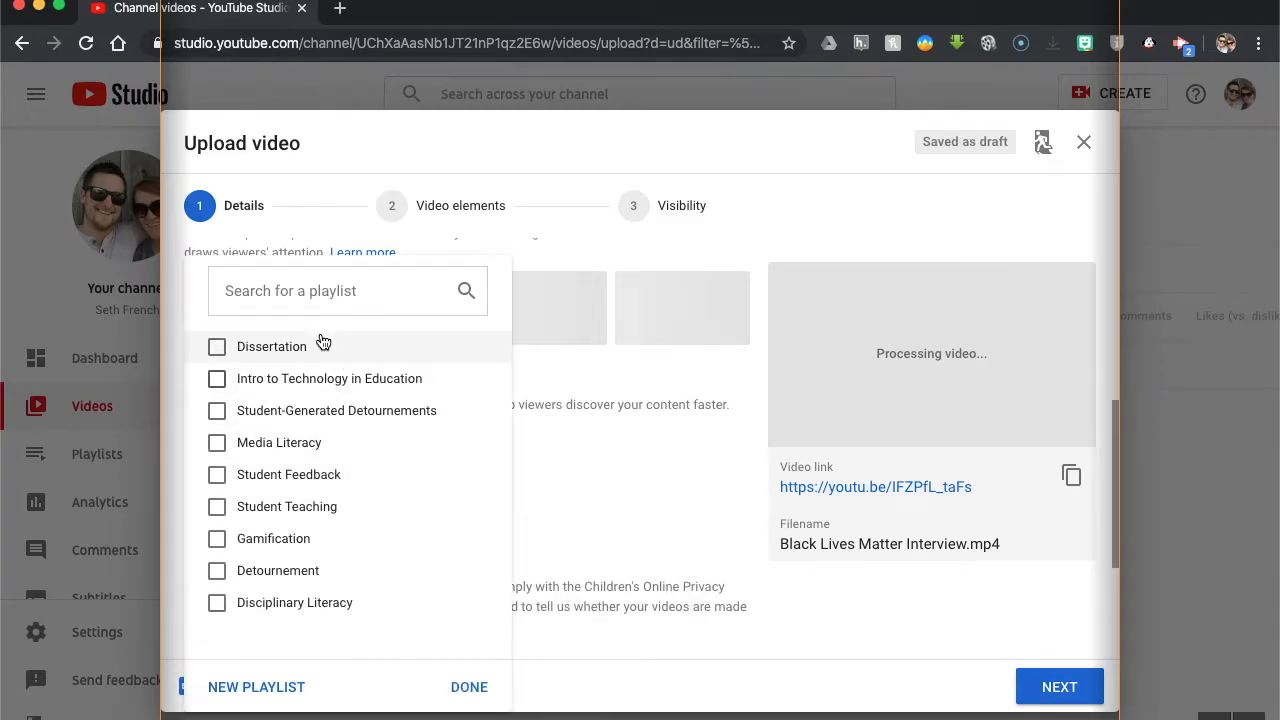
pyautogui.click(217, 346)
pyautogui.click(622, 487)
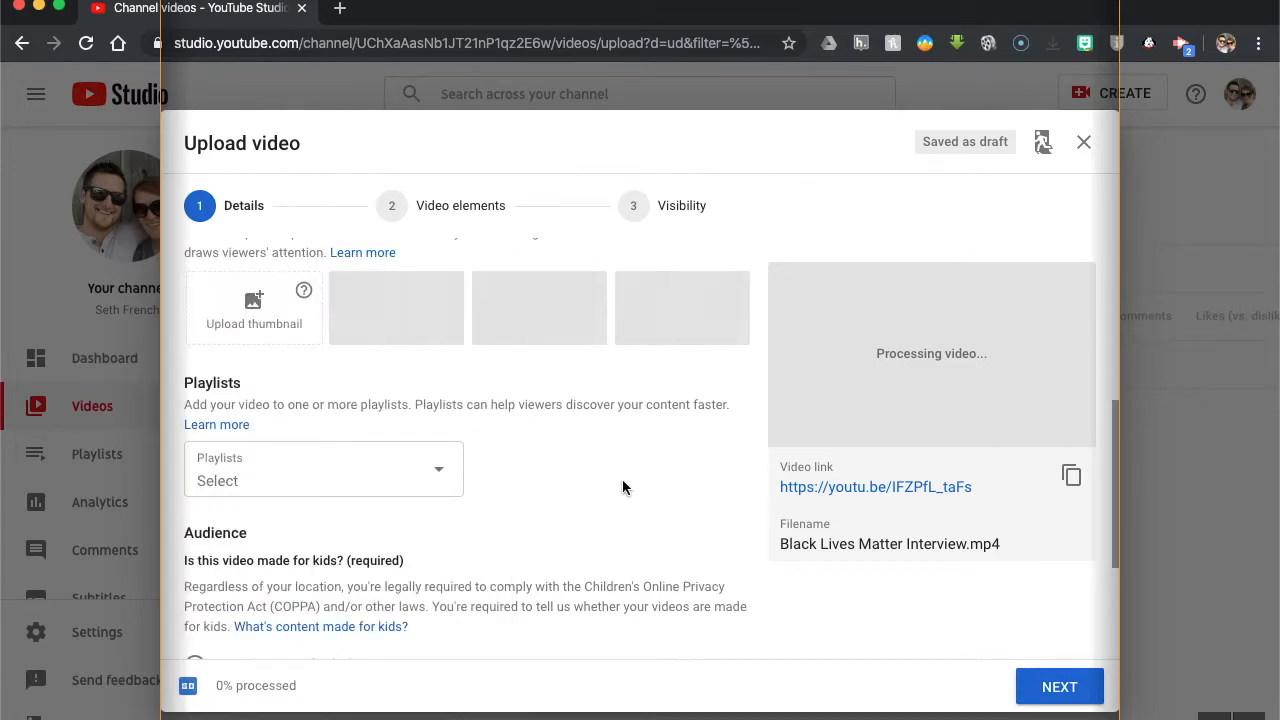
# - Keep the audience set to "No, it's not made for kids" and continue to the Video elements stage
pyautogui.scroll(-3, 573, 487)
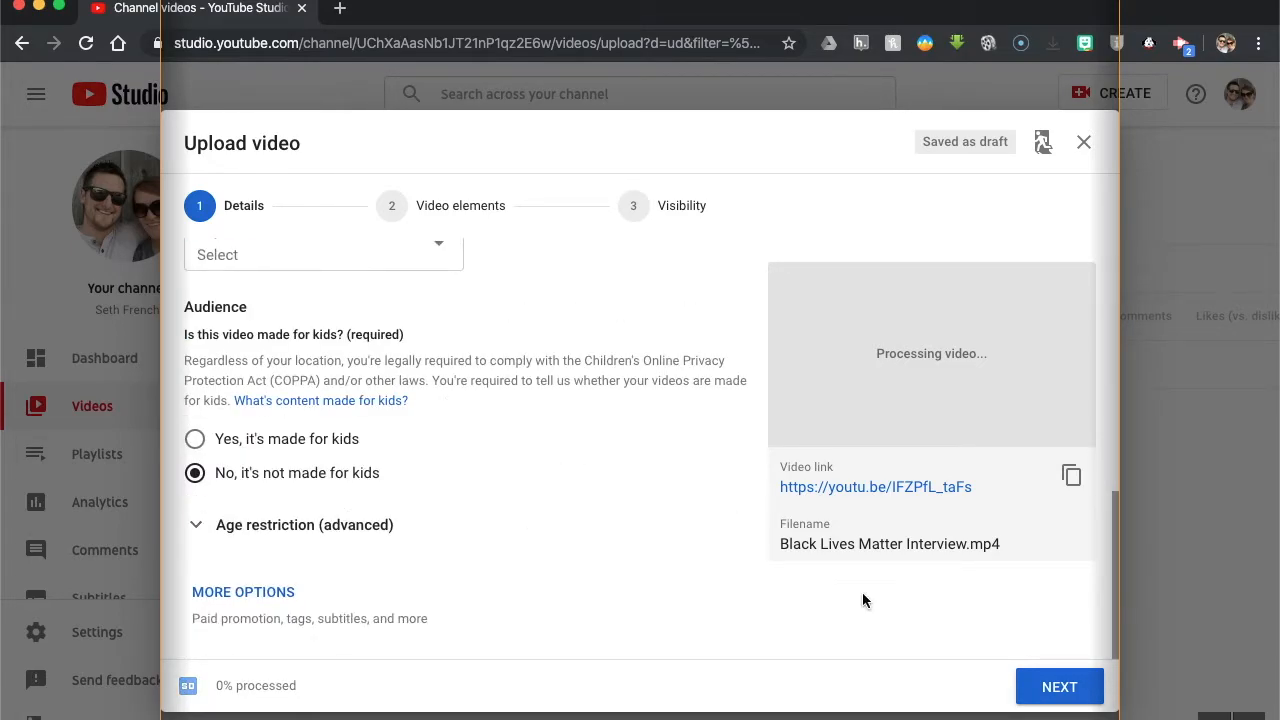
pyautogui.click(1060, 688)
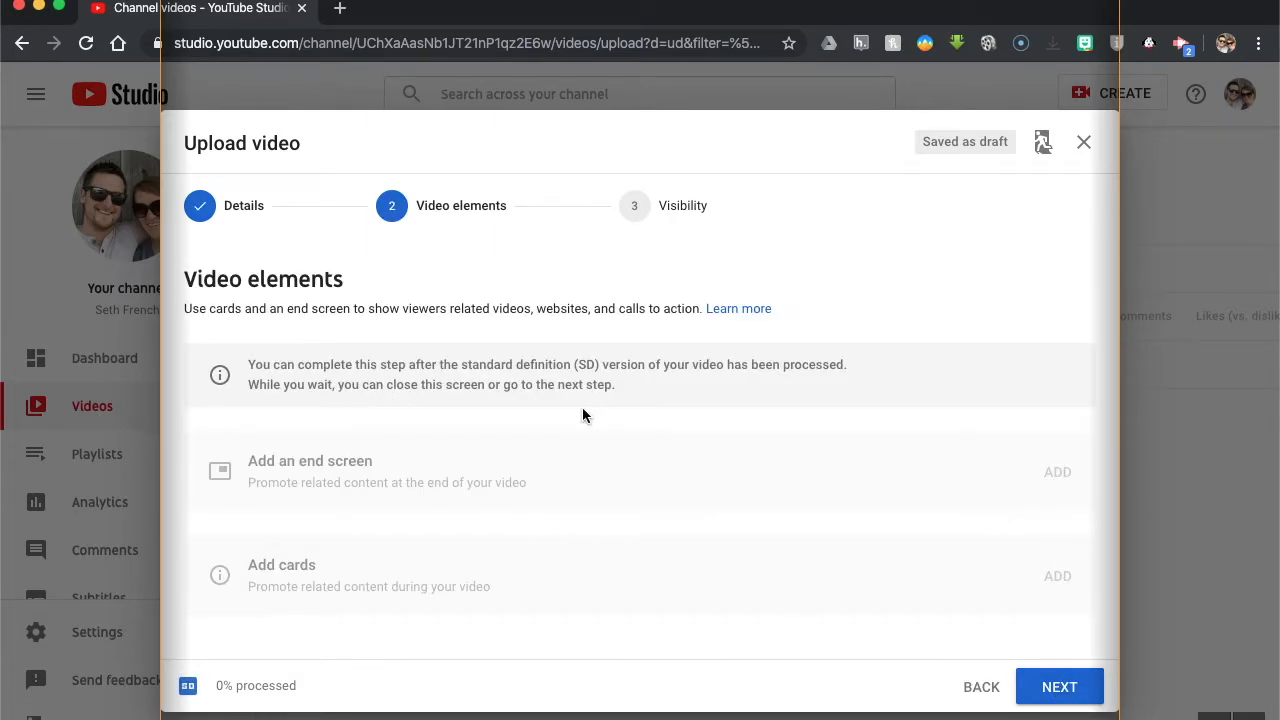
# - Set the video to publish now with Private visibility, finish the upload and dismiss the processing notice
pyautogui.click(1060, 686)
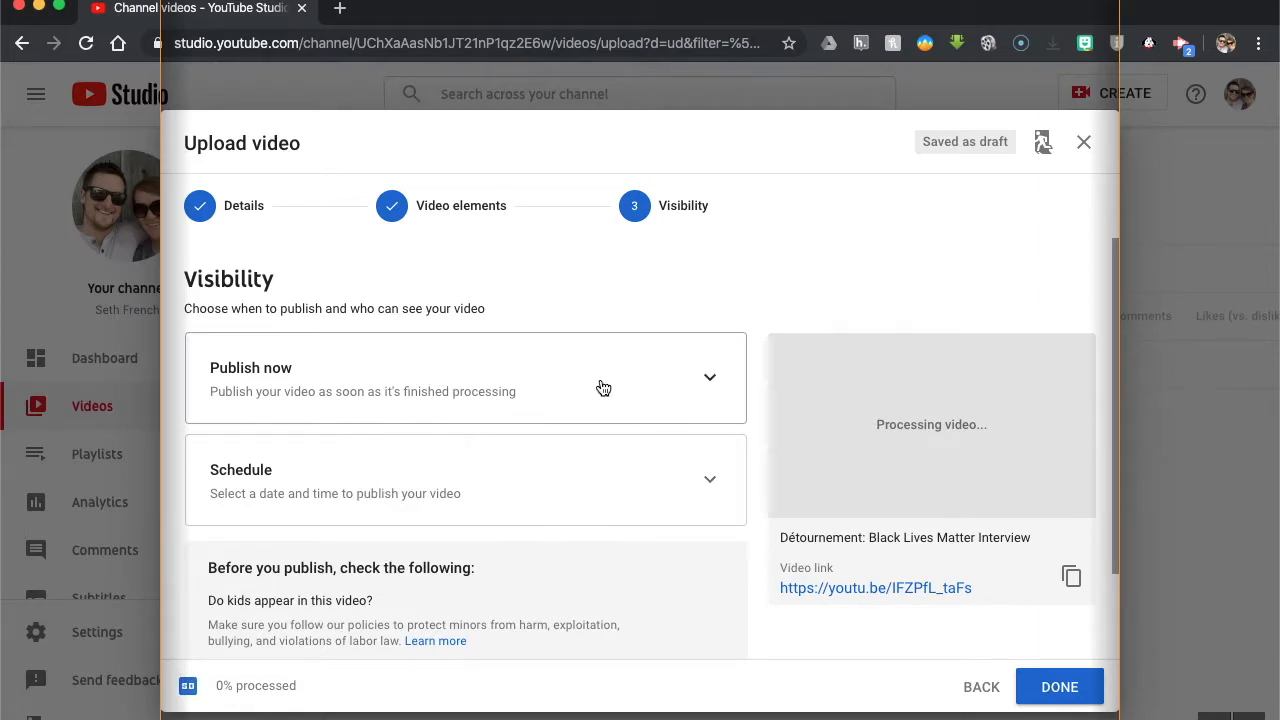
pyautogui.click(714, 377)
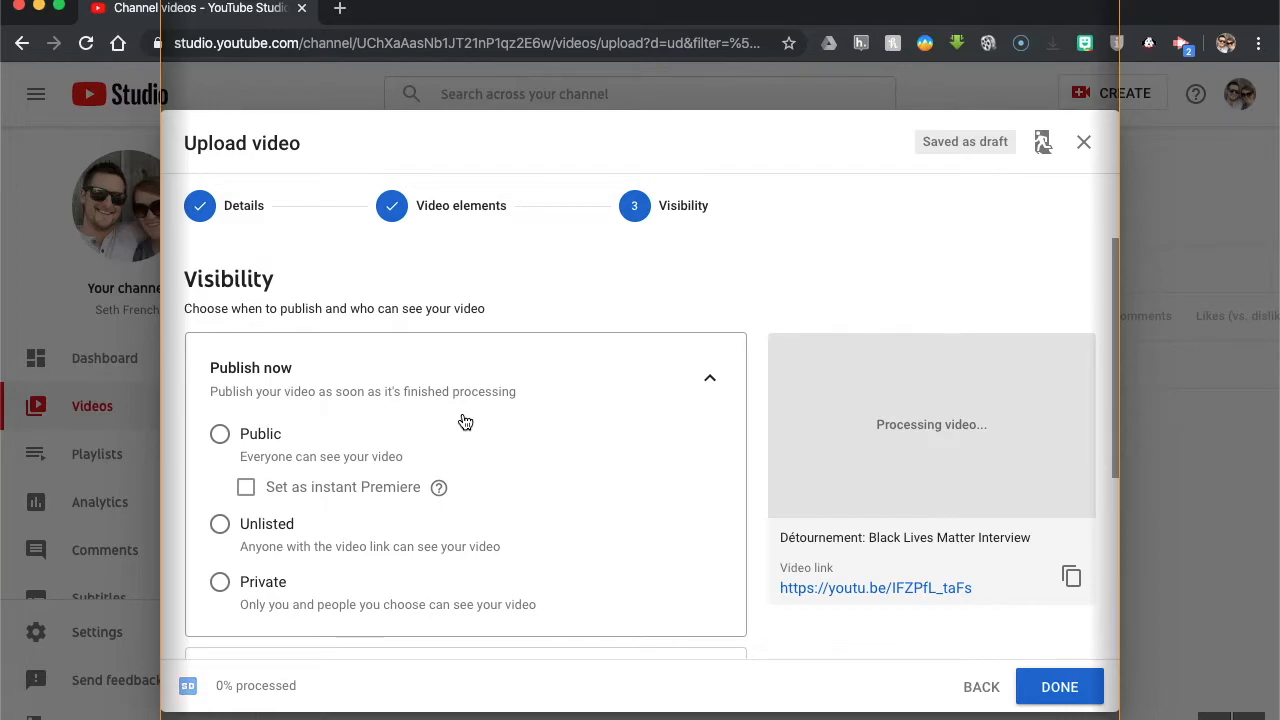
pyautogui.click(220, 585)
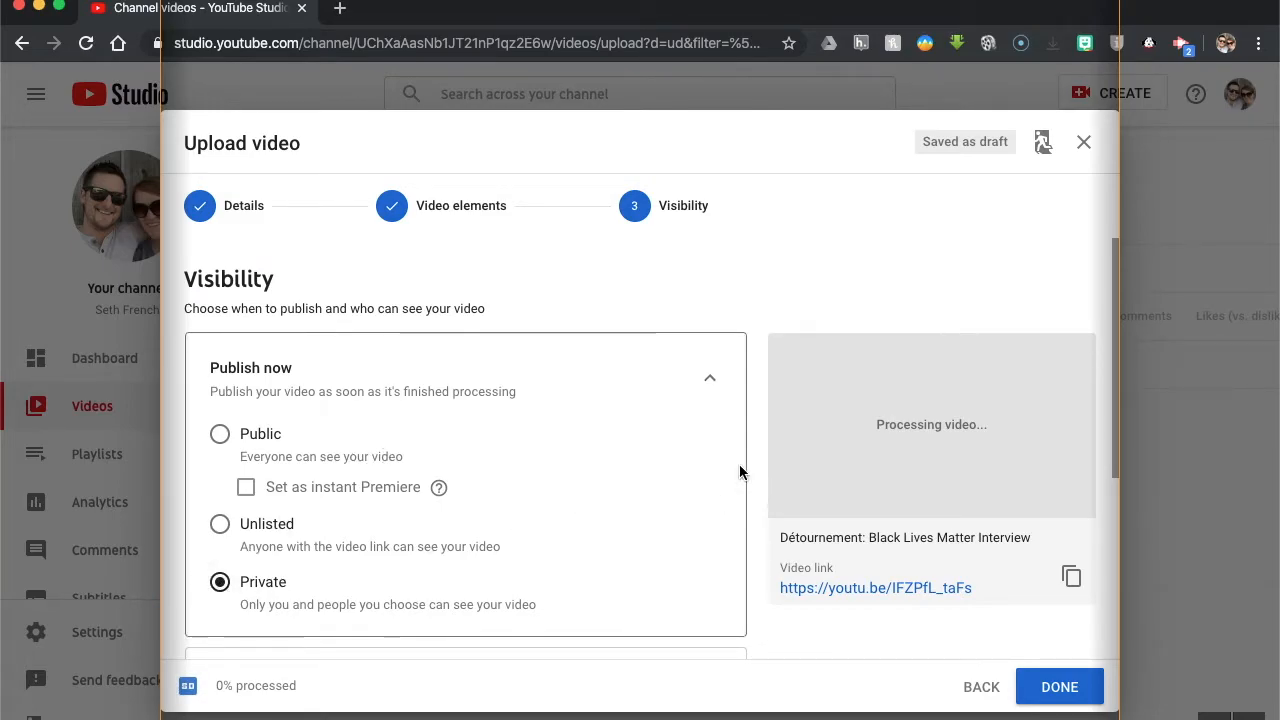
pyautogui.scroll(-4, 749, 472)
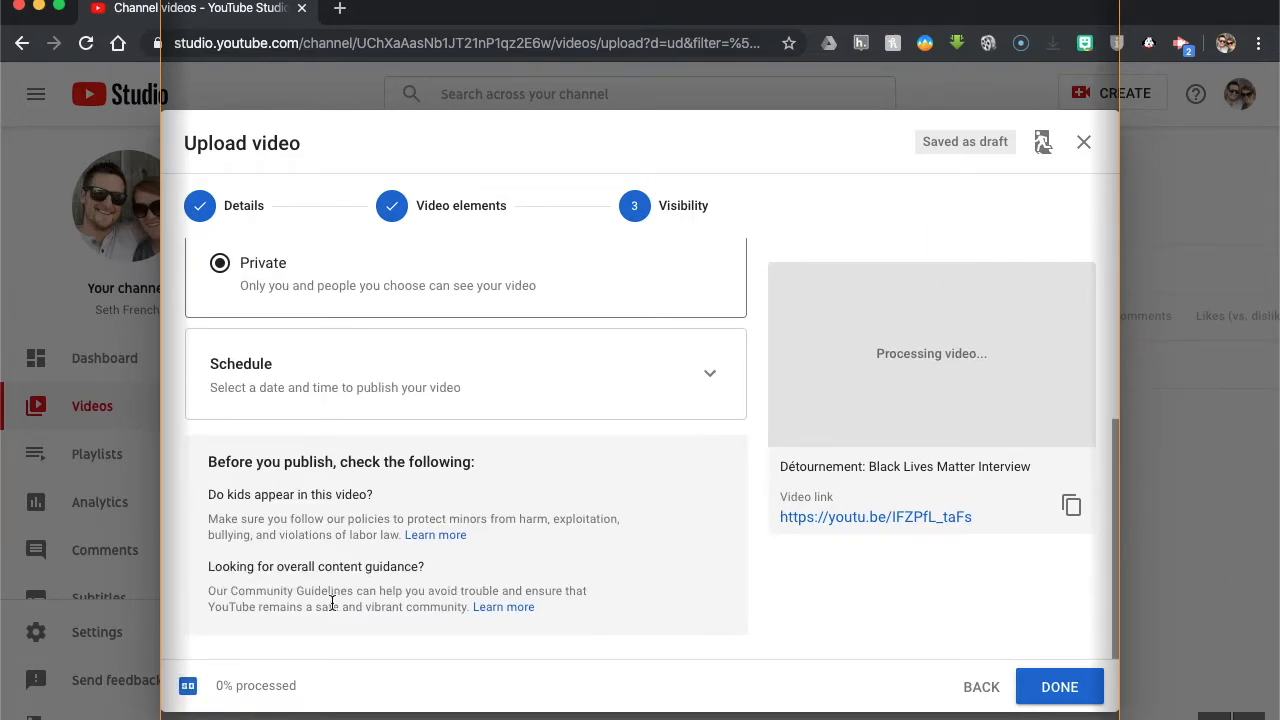
pyautogui.click(1055, 686)
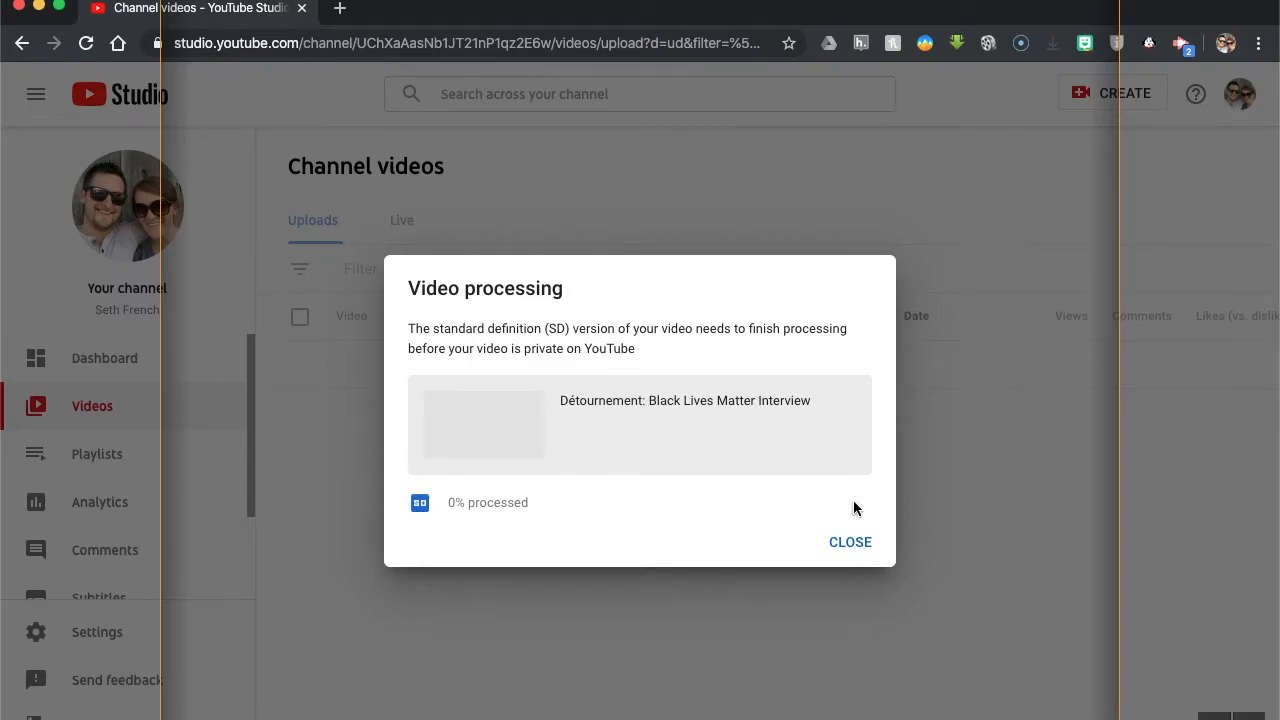
pyautogui.click(860, 550)
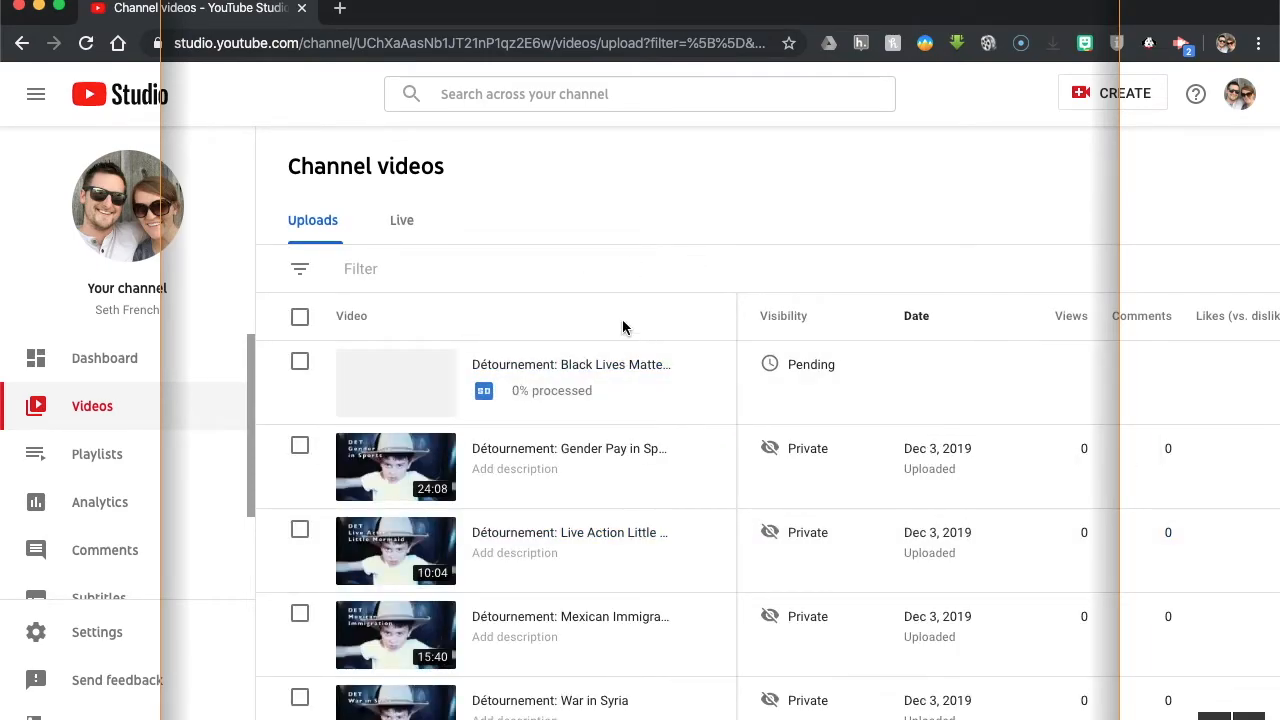
pyautogui.moveTo(787, 368)
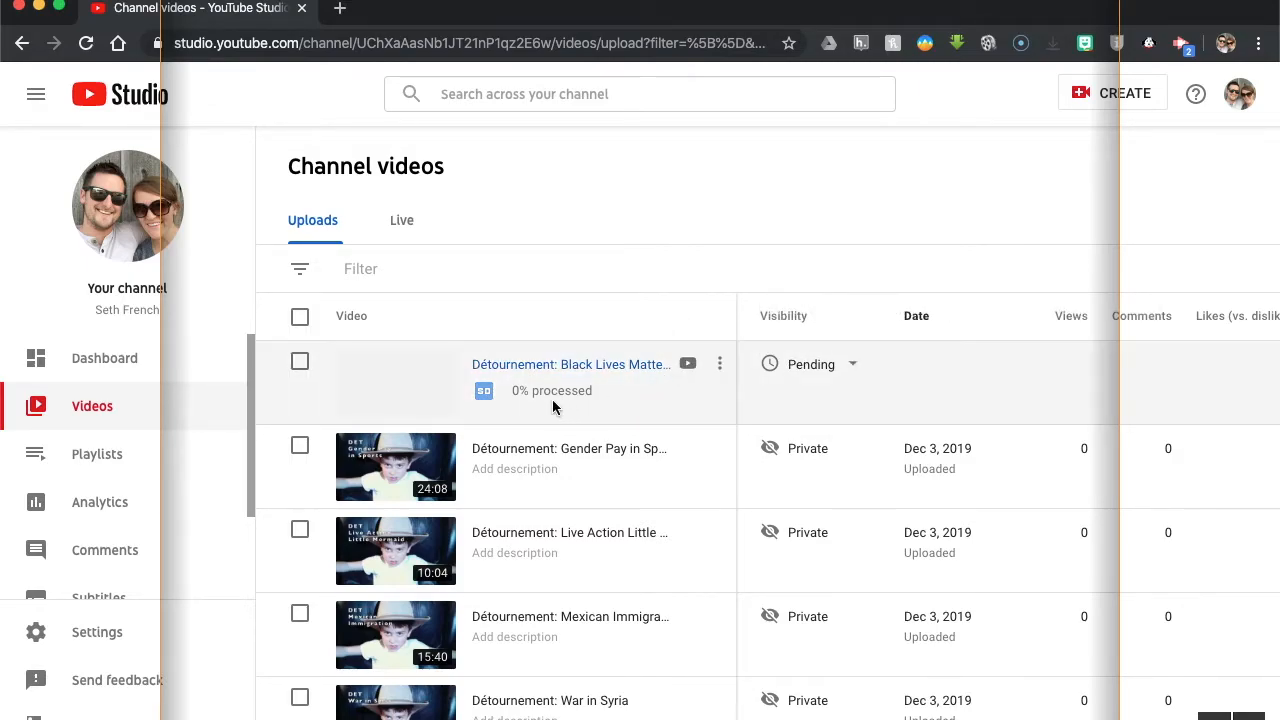
pyautogui.click(719, 364)
pyautogui.click(684, 294)
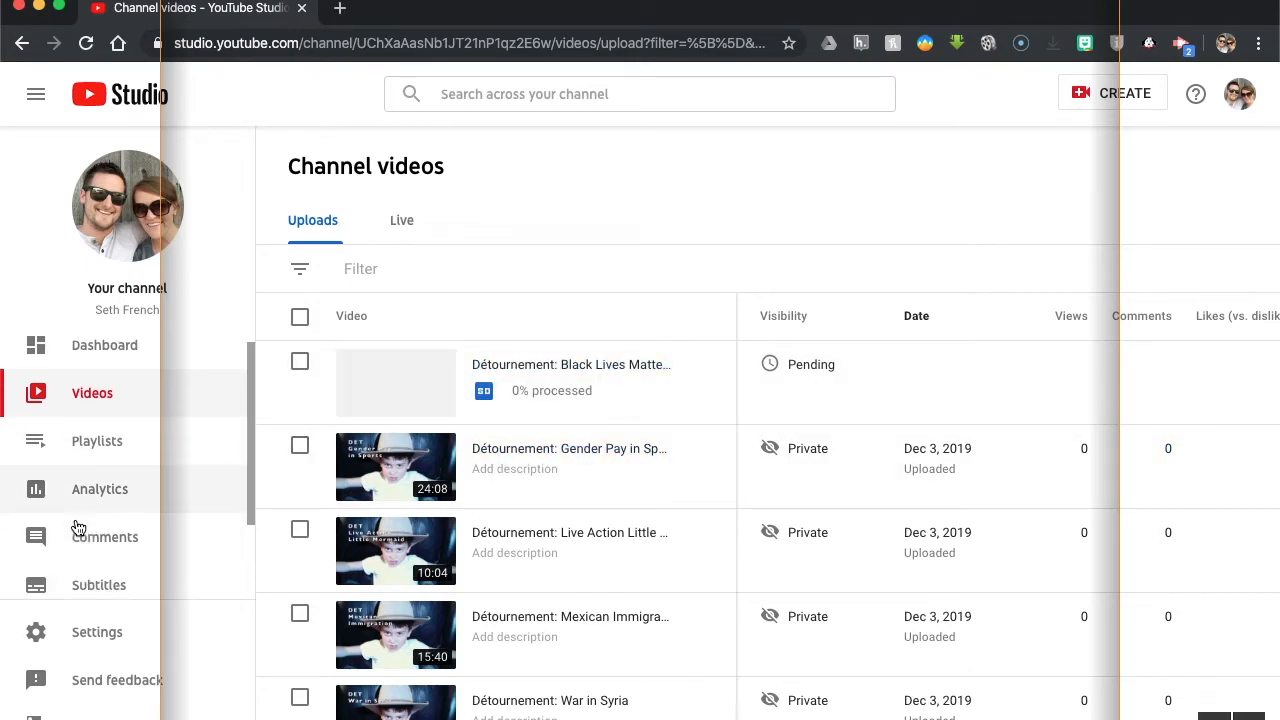
# - Open the channel's subtitles list and check the subtitles page of the Détournement: Black Lives Matter Interview video
pyautogui.scroll(-2, 77, 520)
pyautogui.click(96, 495)
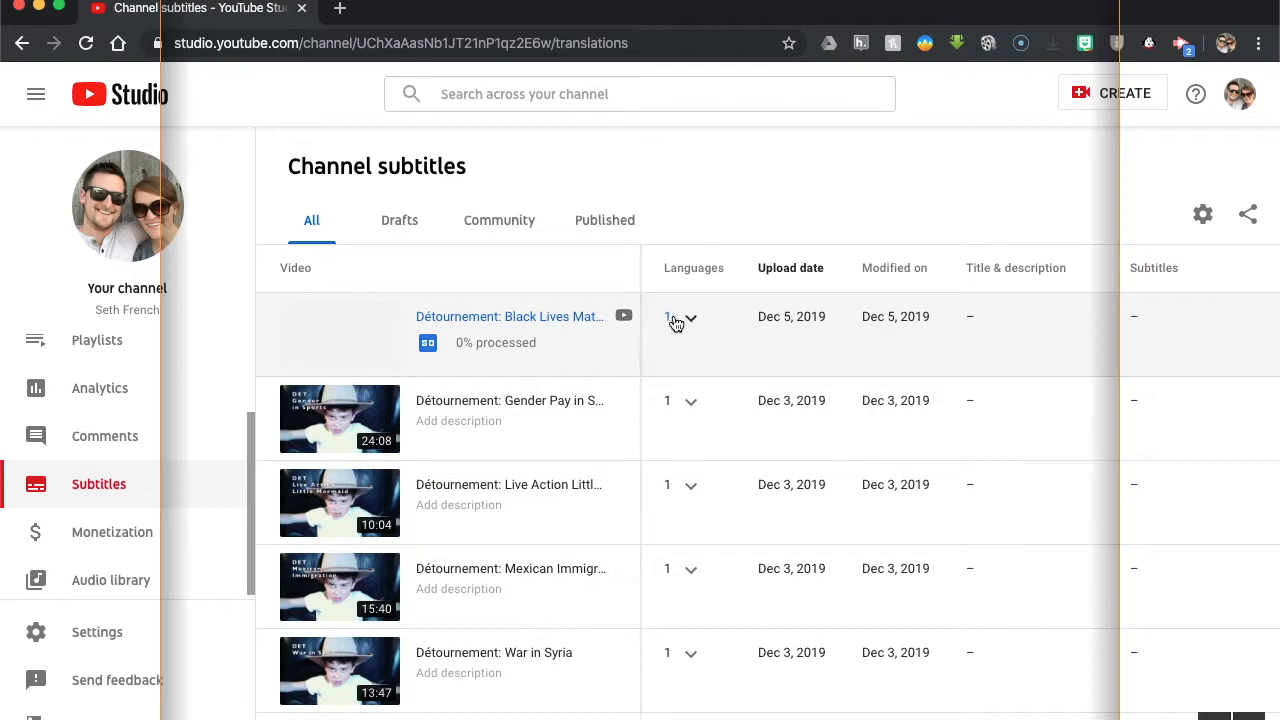
pyautogui.click(548, 318)
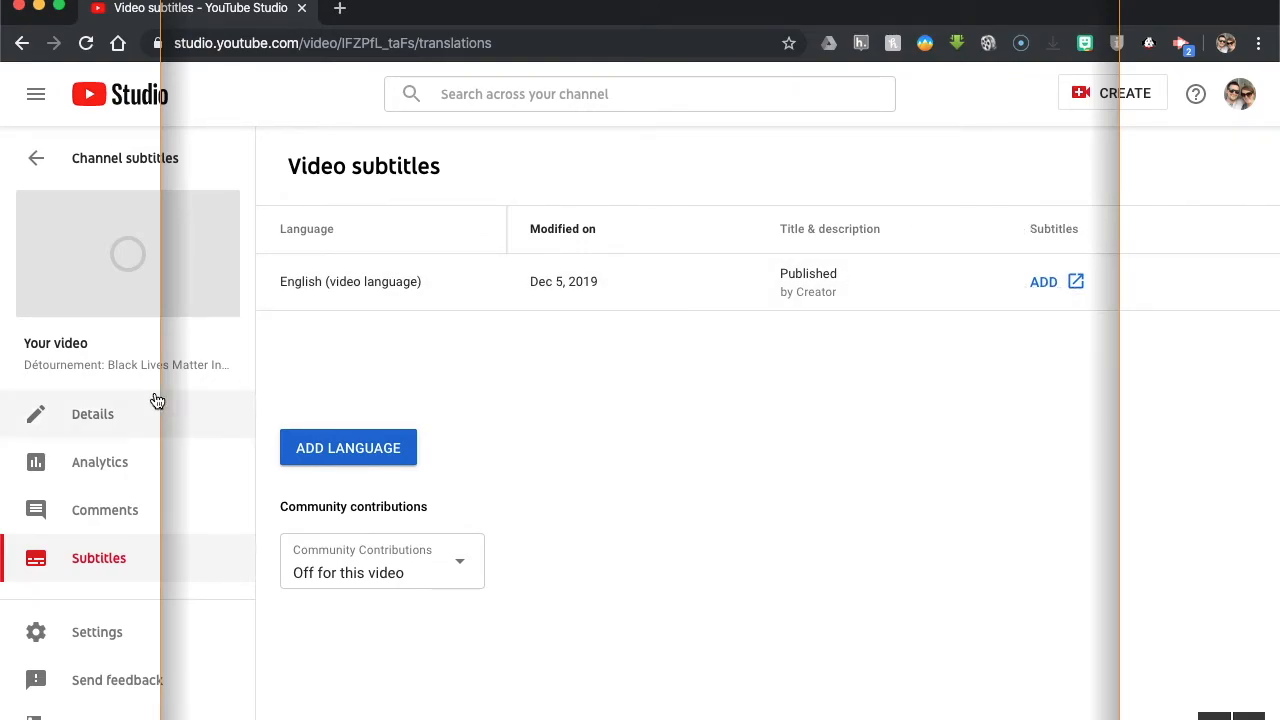
pyautogui.click(22, 44)
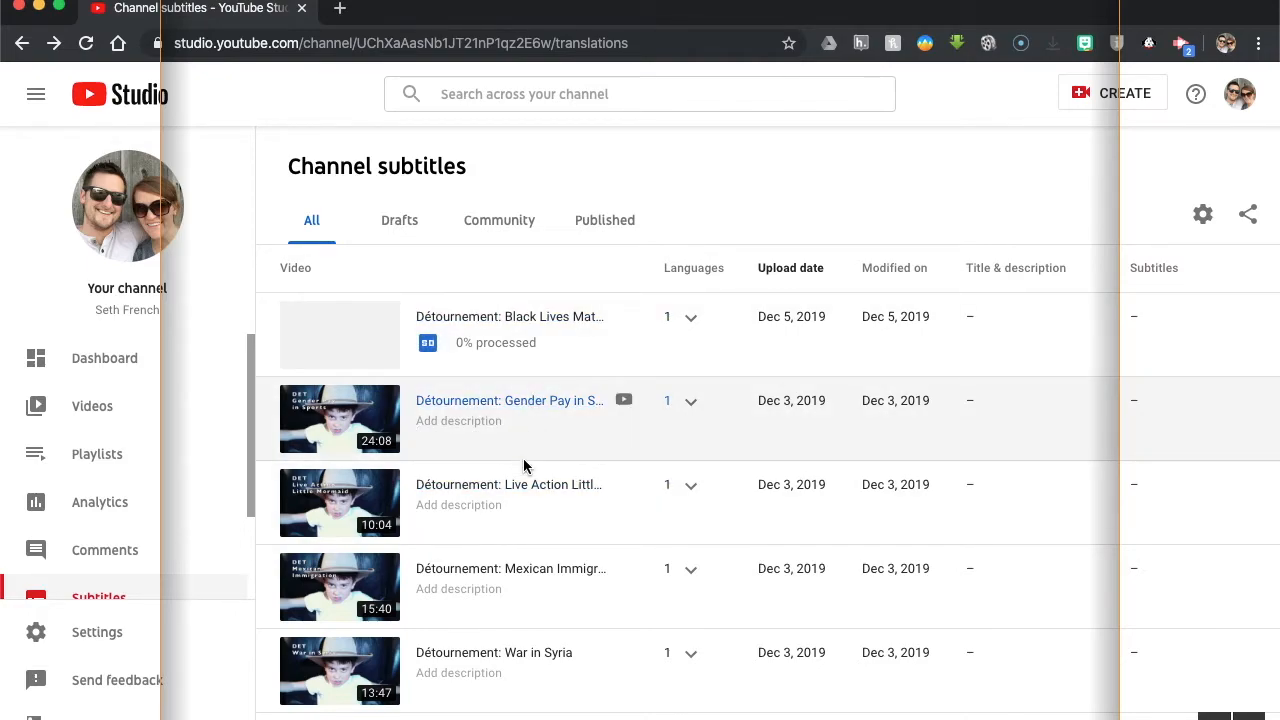
# - Download the automatic English subtitles of the Détournement: Gender Pay in Sports video
pyautogui.click(537, 401)
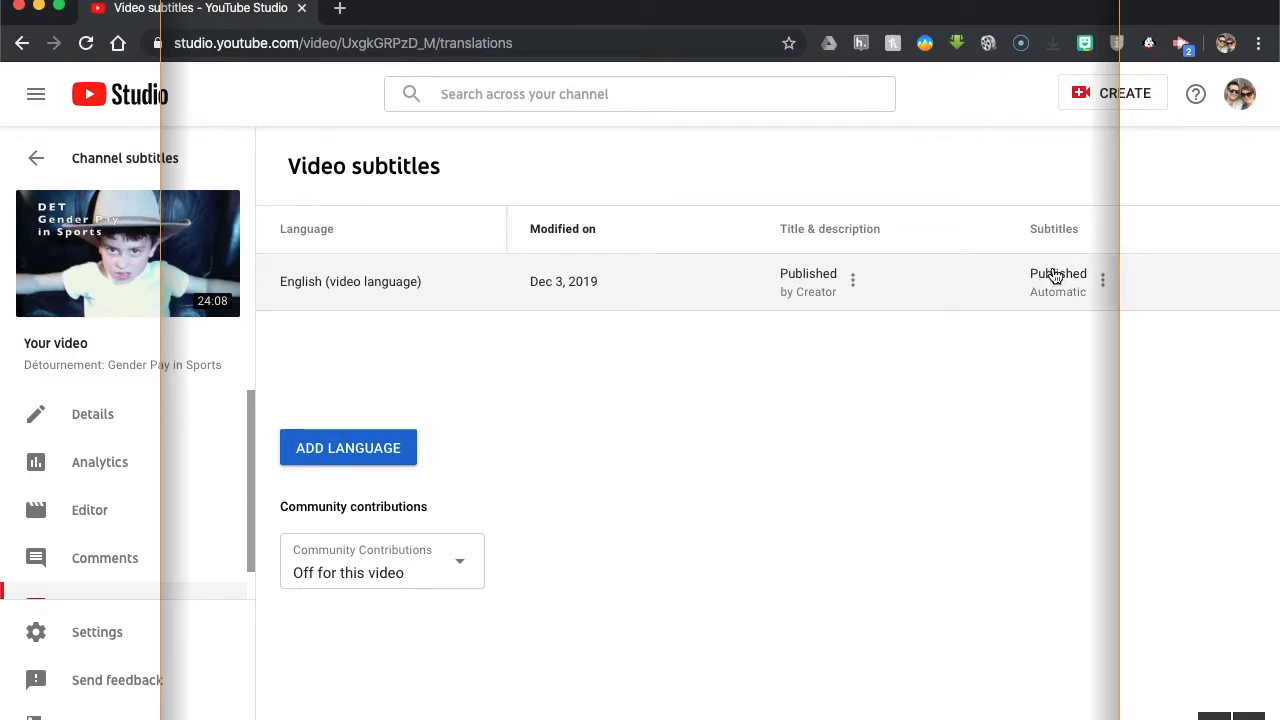
pyautogui.click(1103, 283)
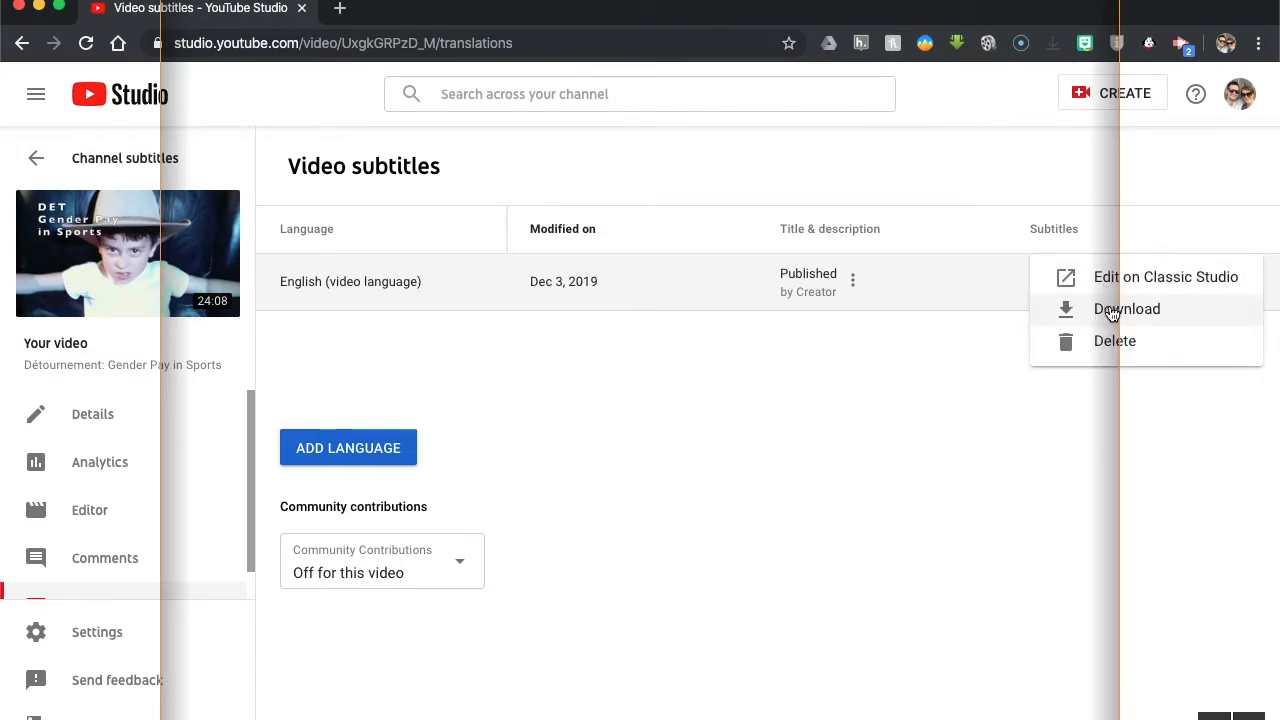
pyautogui.click(1109, 310)
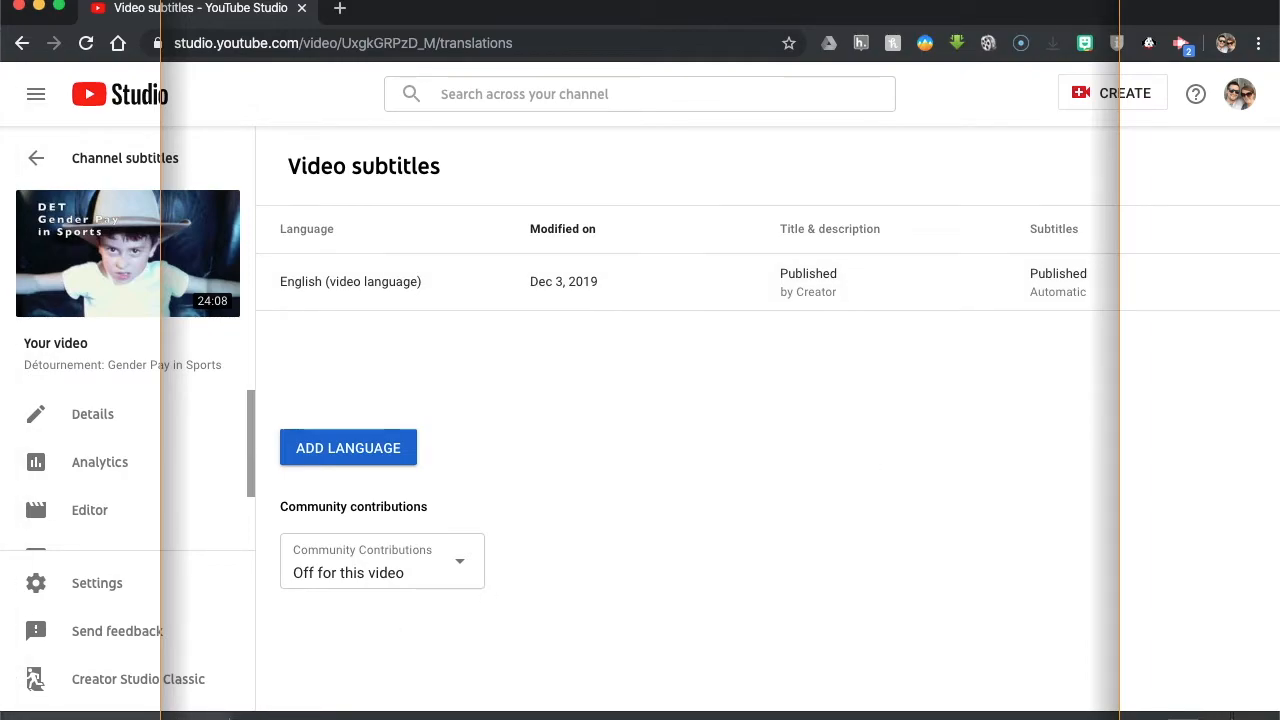
# - Open the downloaded captions.sbv file, choosing Microsoft Word from the Applications folder as its program
pyautogui.click(117, 717)
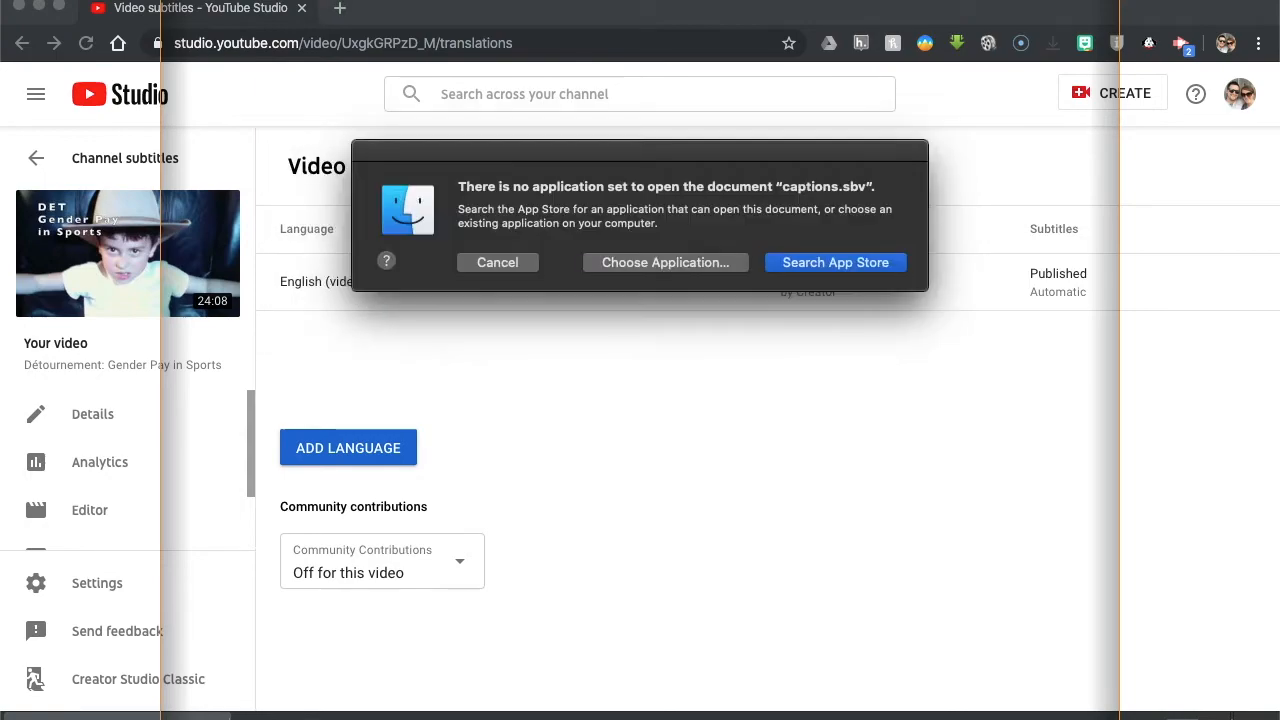
pyautogui.click(669, 265)
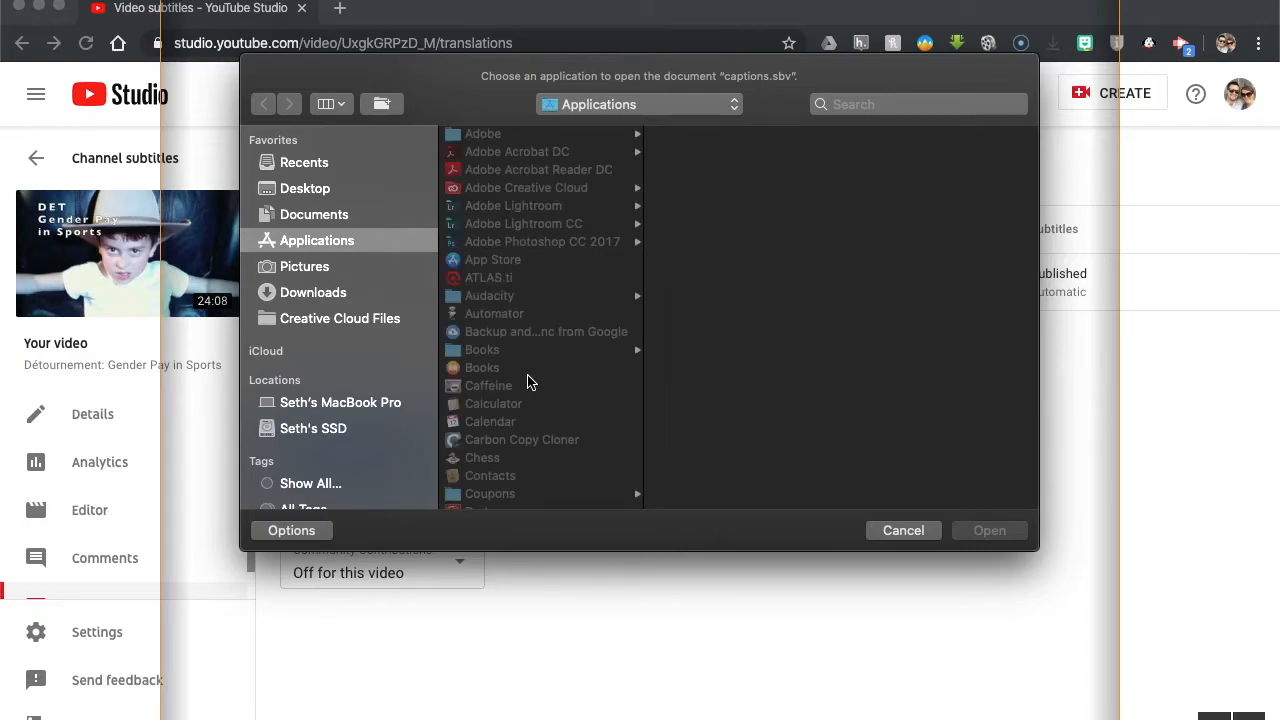
pyautogui.scroll(-15, 531, 382)
pyautogui.scroll(15, 531, 382)
pyautogui.scroll(-15, 531, 382)
pyautogui.scroll(5, 543, 271)
pyautogui.scroll(5, 543, 271)
pyautogui.click(490, 287)
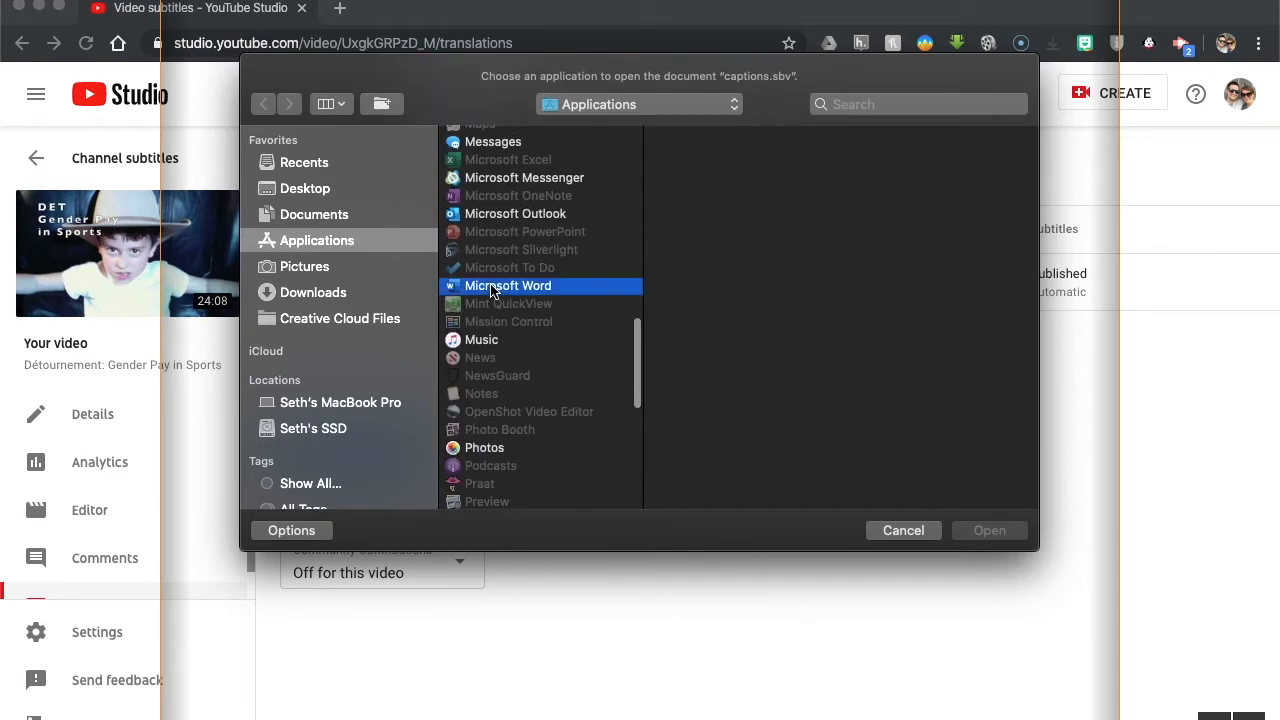
pyautogui.doubleClick(491, 287)
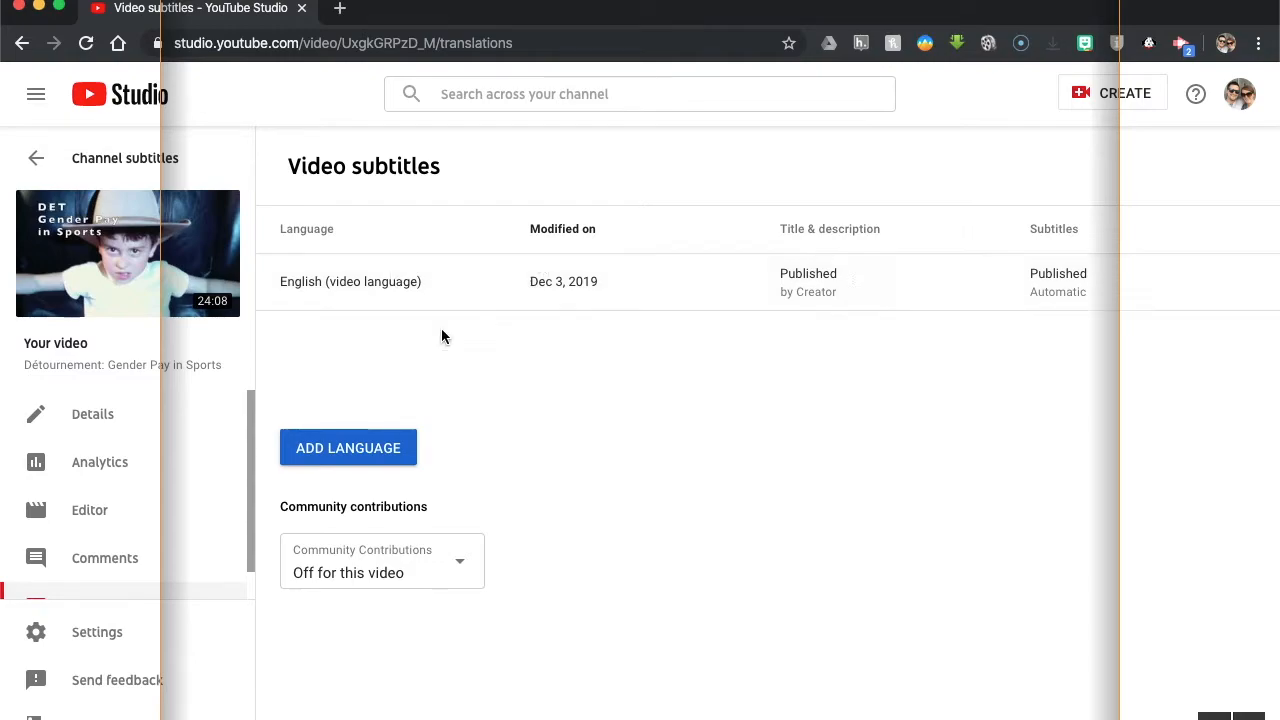
# - Dismiss the add-in warning and load the captions file with Mac OS (Default) text encoding and left-to-right direction
pyautogui.moveTo(28, 315)
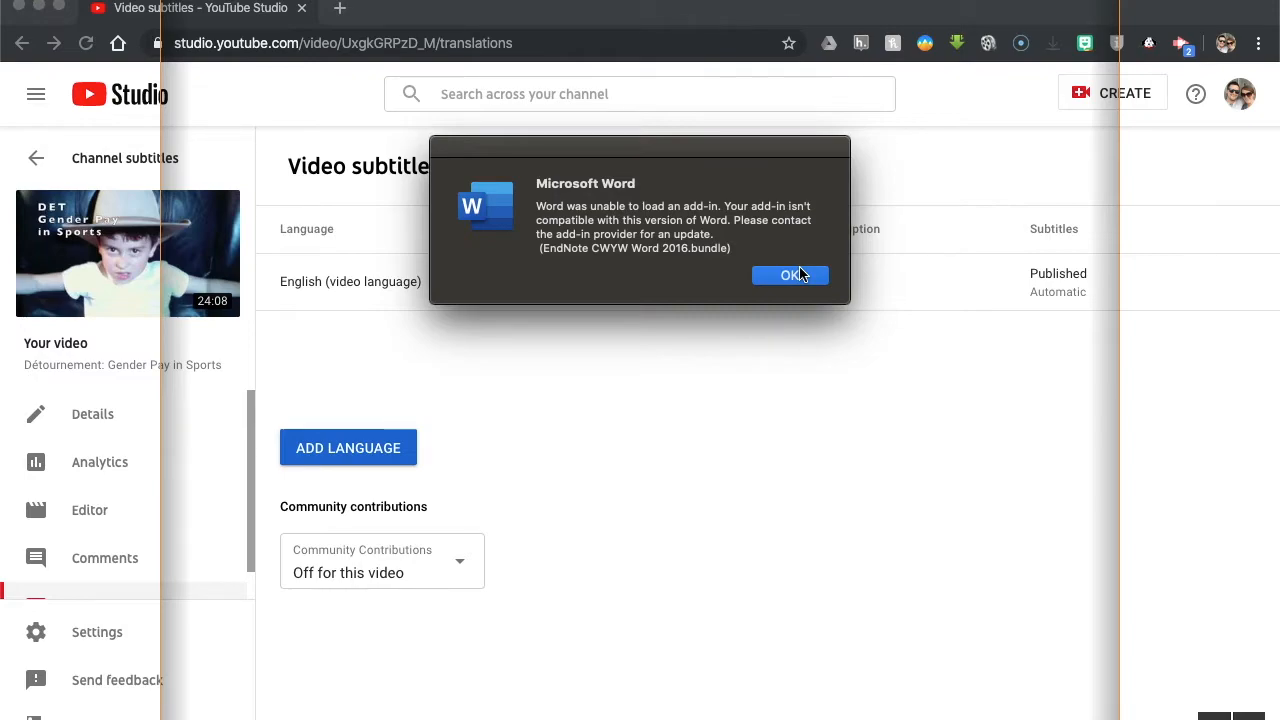
pyautogui.click(785, 277)
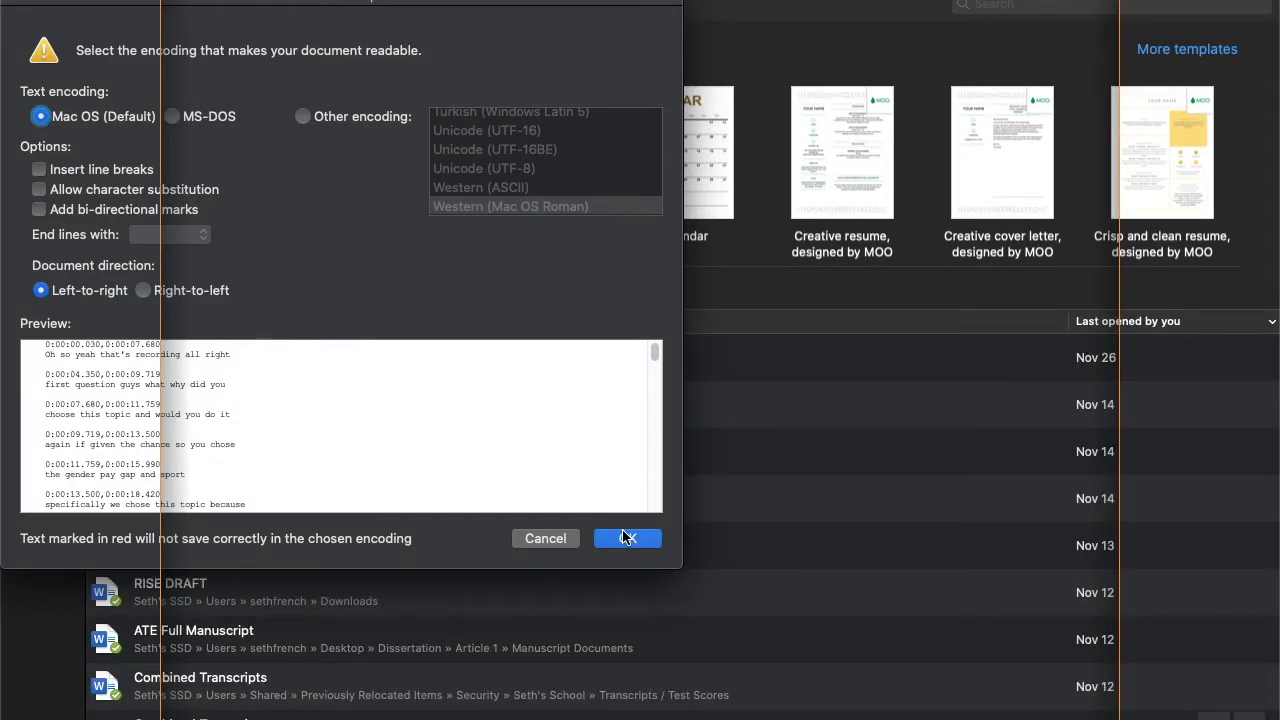
pyautogui.click(626, 538)
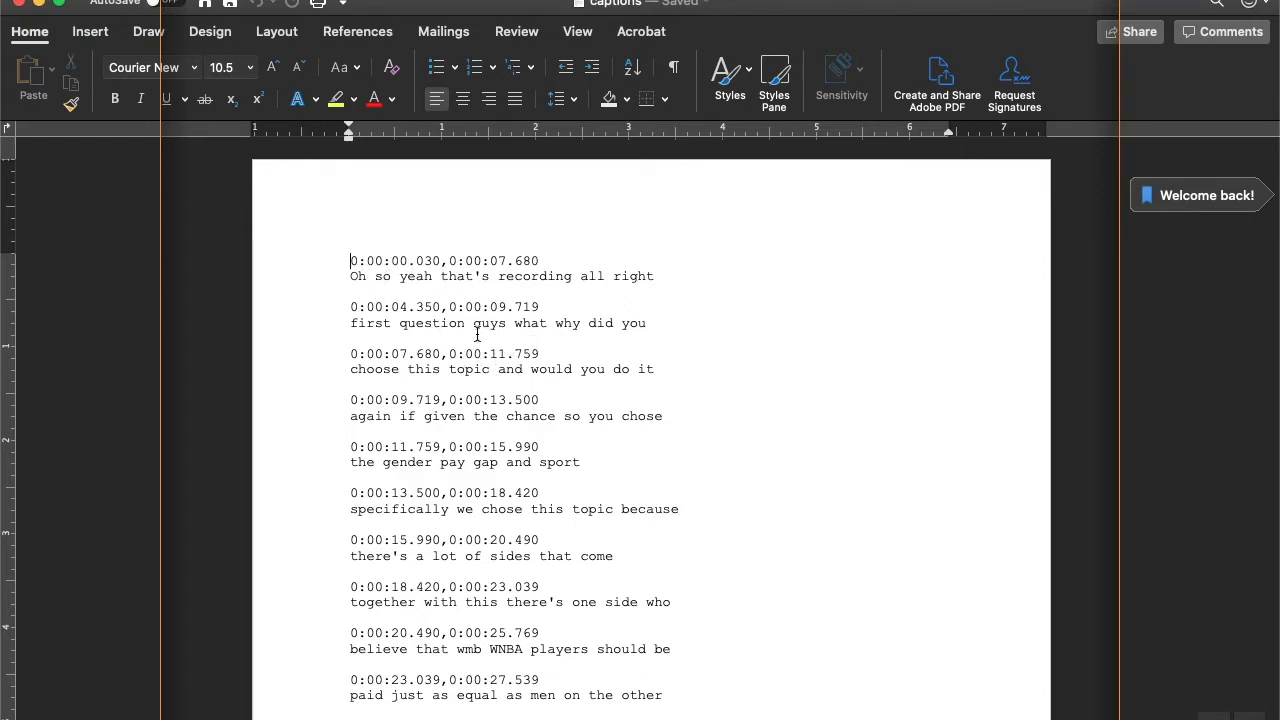
# - Look over the start of the captions document and copy its entire text with timestamps
pyautogui.scroll(-5, 500, 328)
pyautogui.scroll(5, 505, 300)
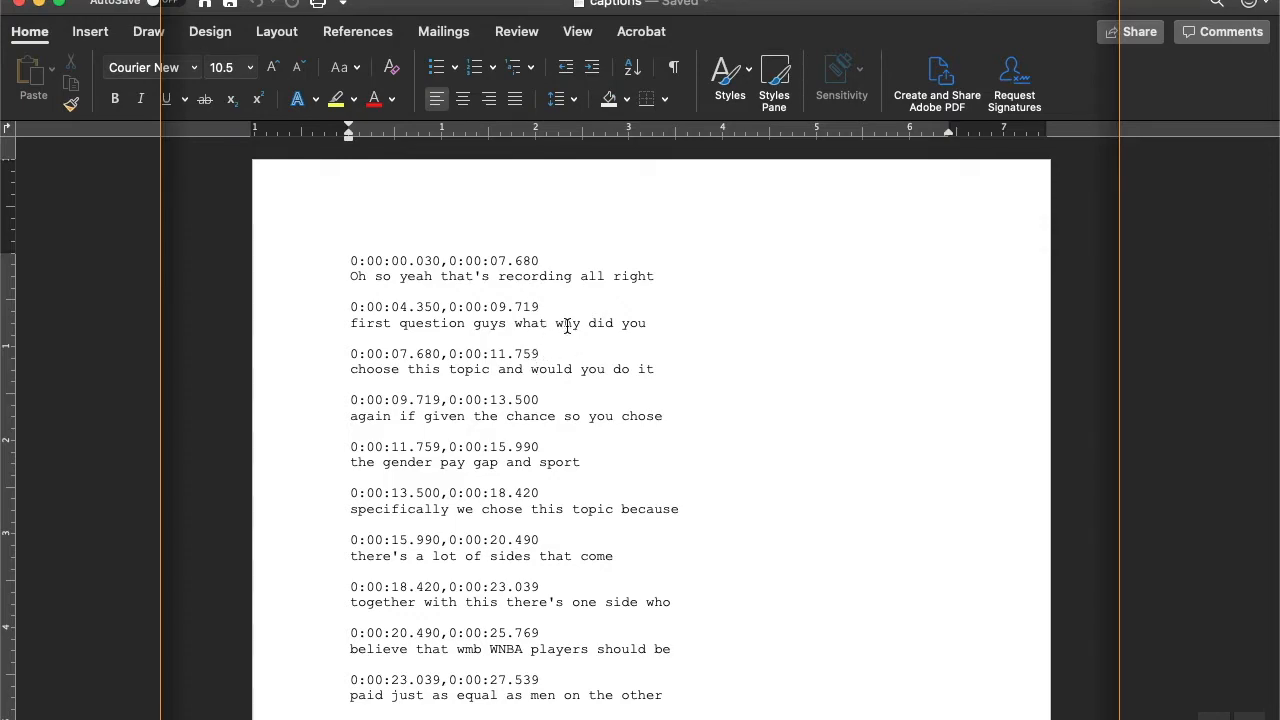
pyautogui.press('super+a')
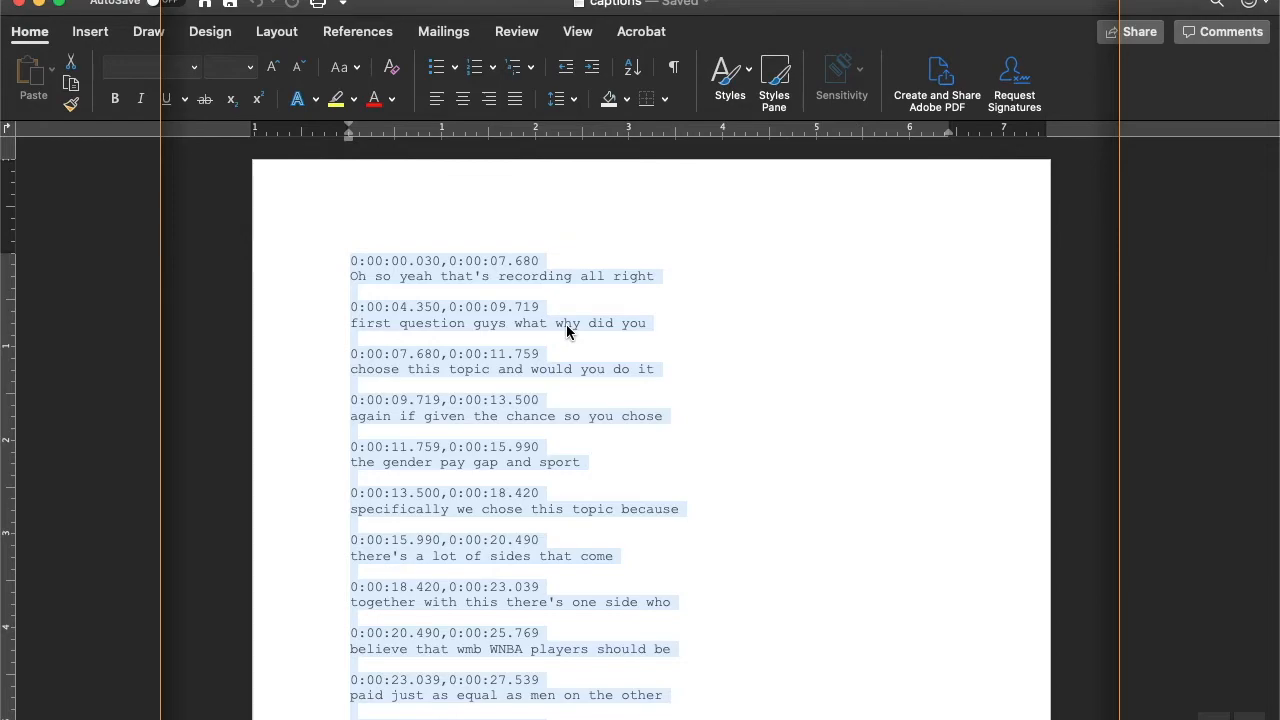
pyautogui.press('super+c')
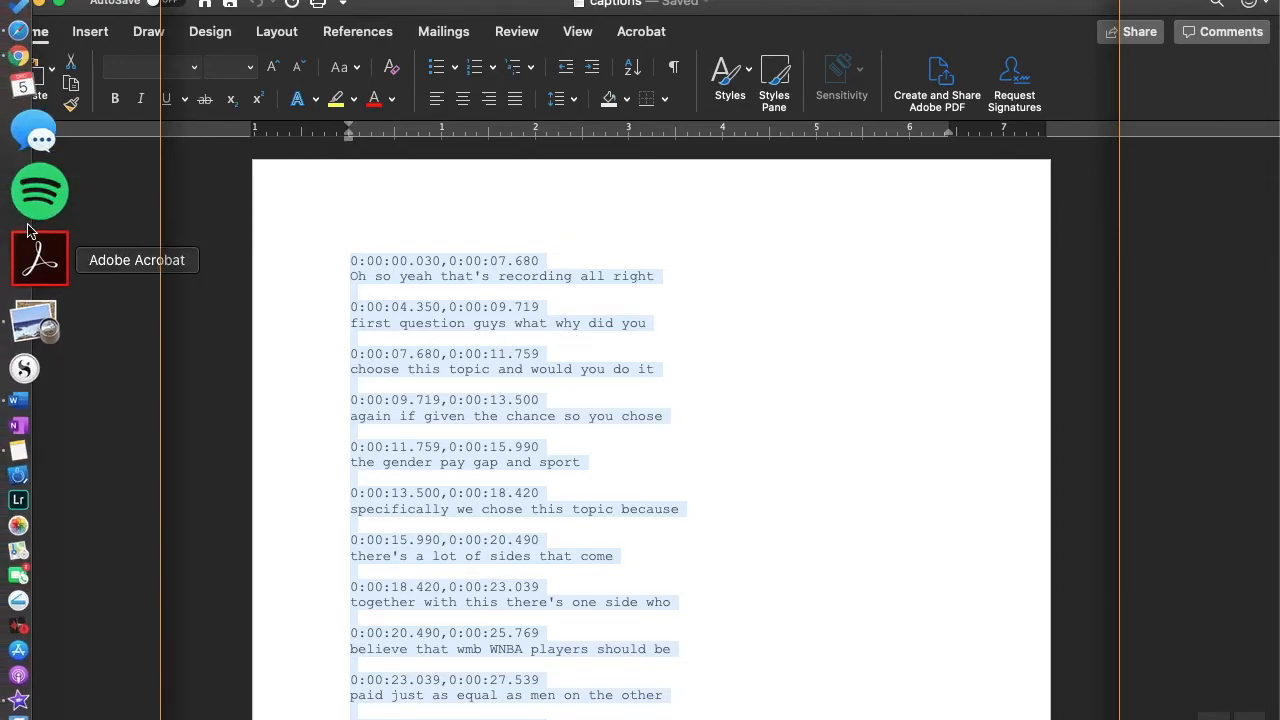
# - Switch to Chrome, open Google Drive in a new tab and create a blank Google Docs document
pyautogui.click(40, 148)
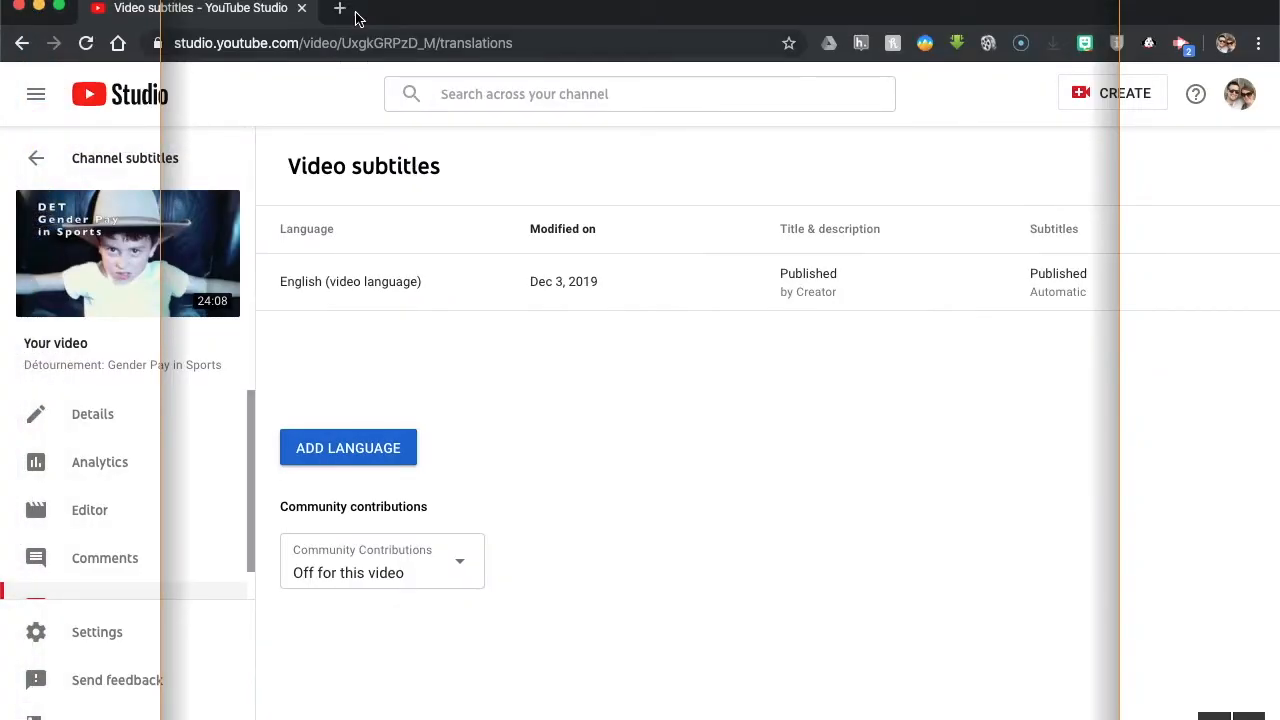
pyautogui.press('super+t')
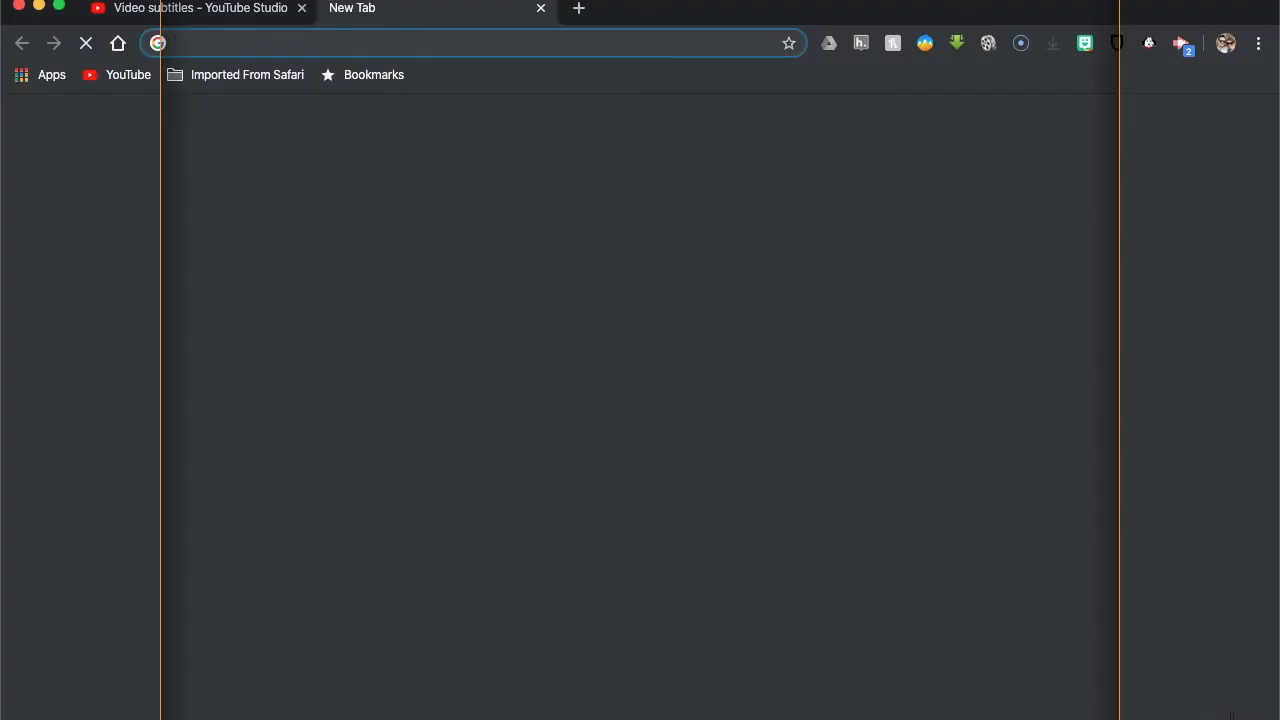
pyautogui.write('drive')
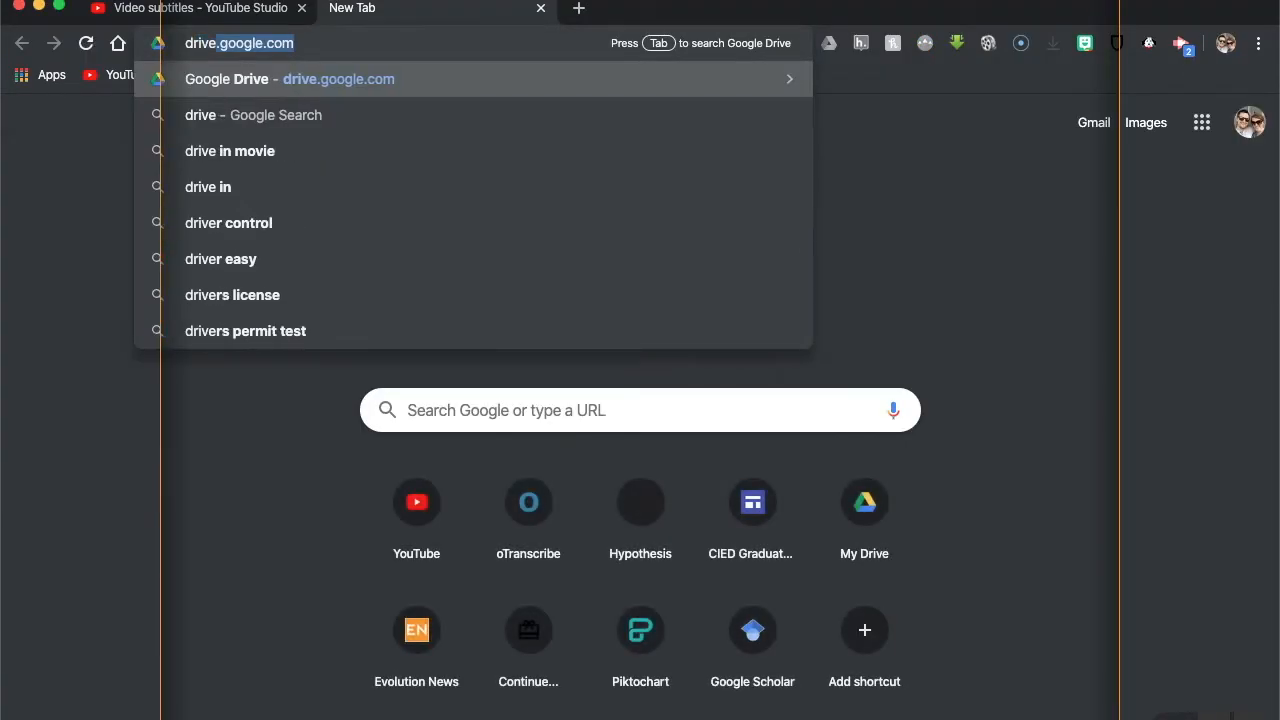
pyautogui.press('Return')
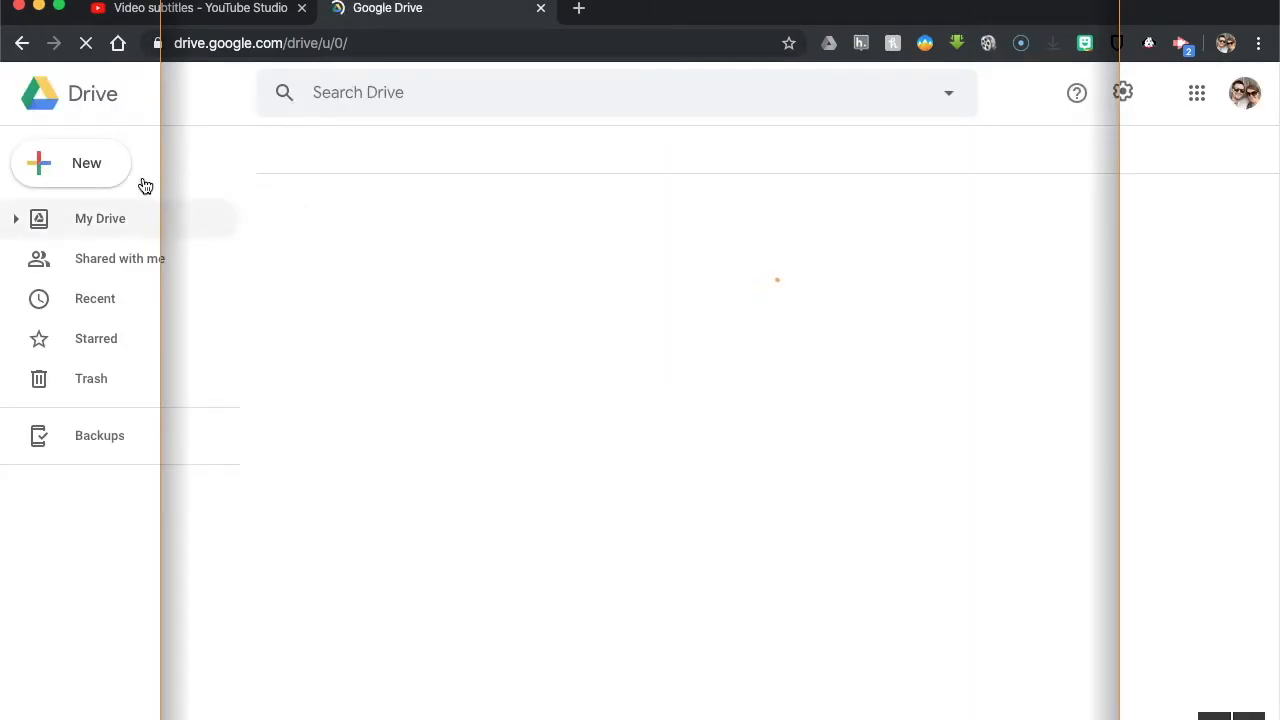
pyautogui.click(82, 172)
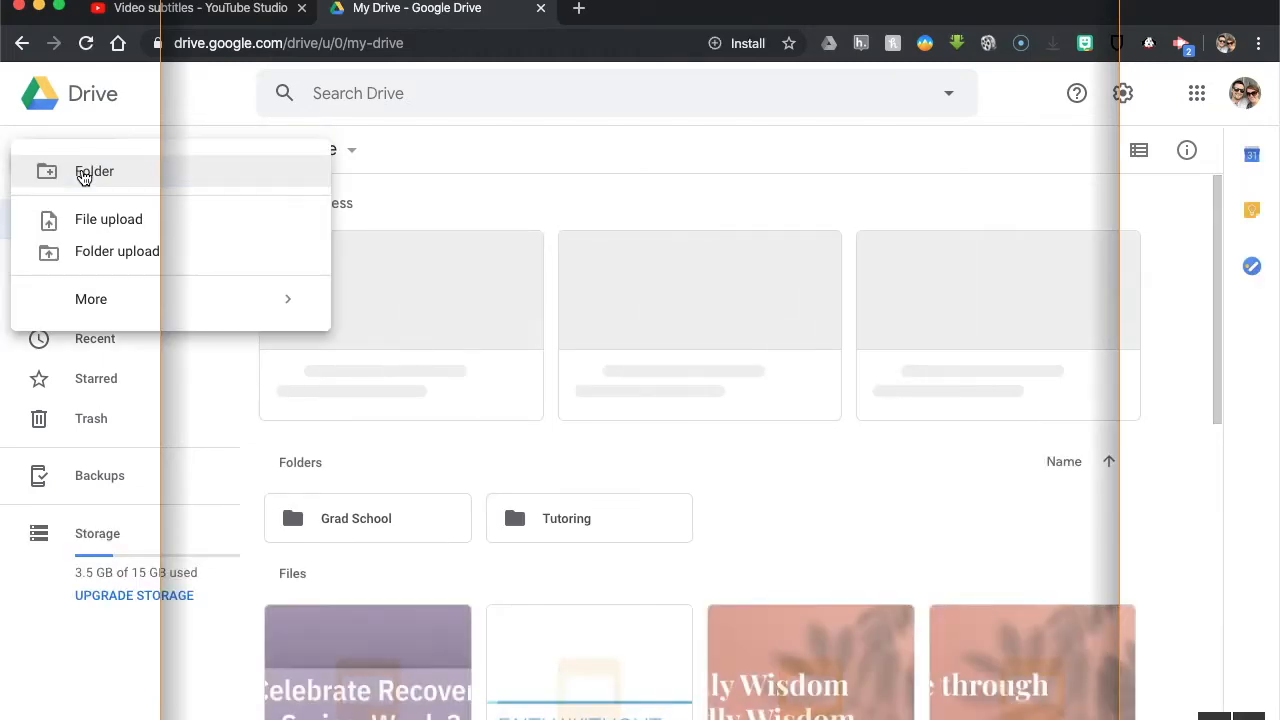
pyautogui.click(111, 303)
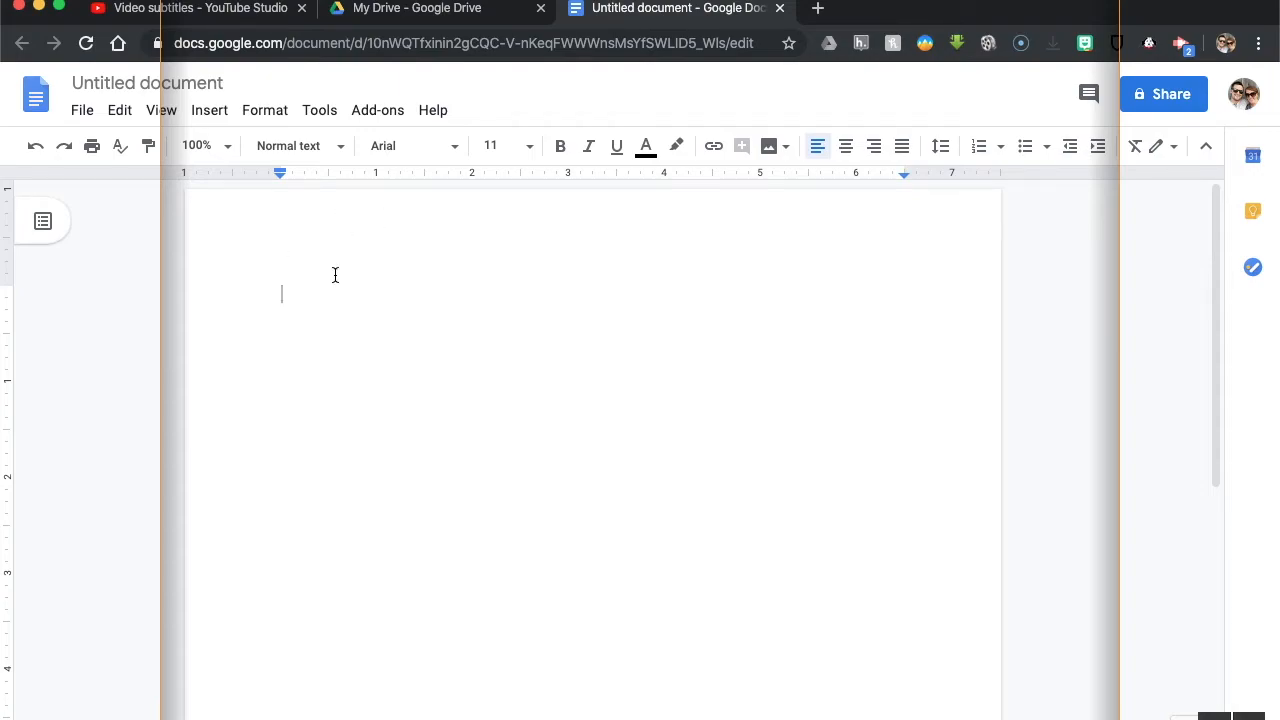
# - Paste the copied caption transcript into the blank document and go back to its first page
pyautogui.press('super+v')
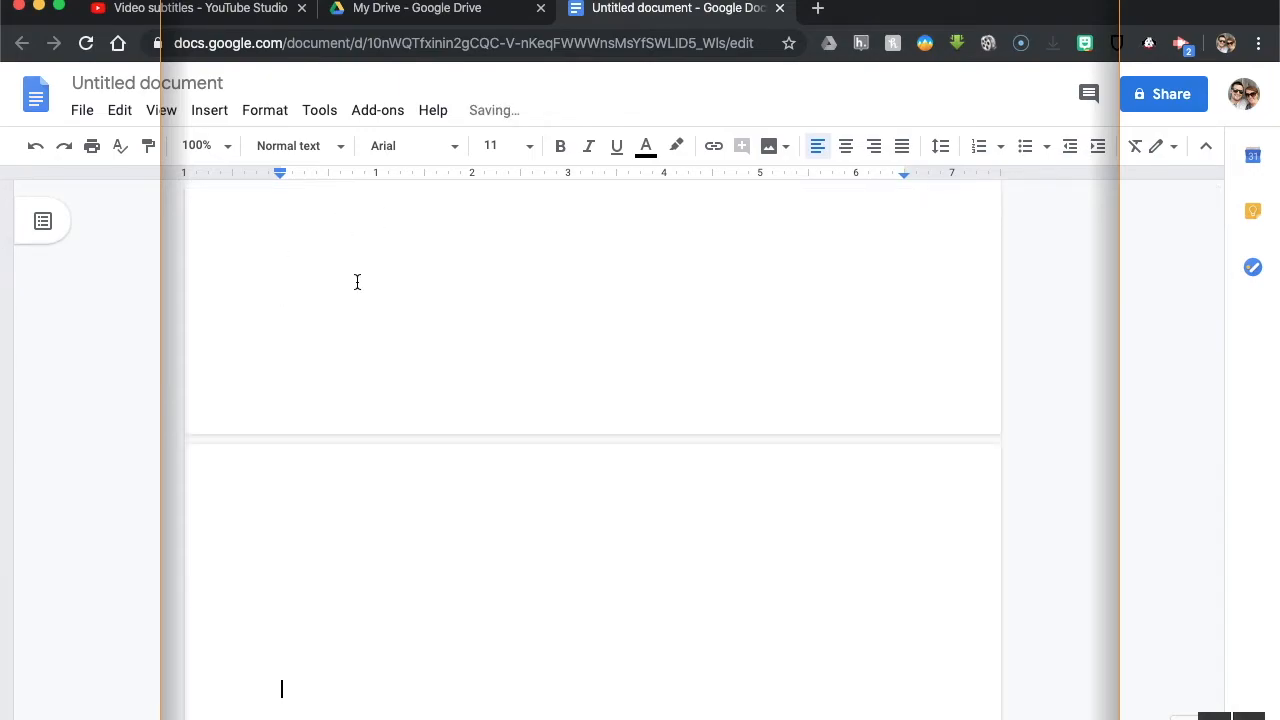
pyautogui.scroll(10, 357, 282)
pyautogui.scroll(15, 357, 282)
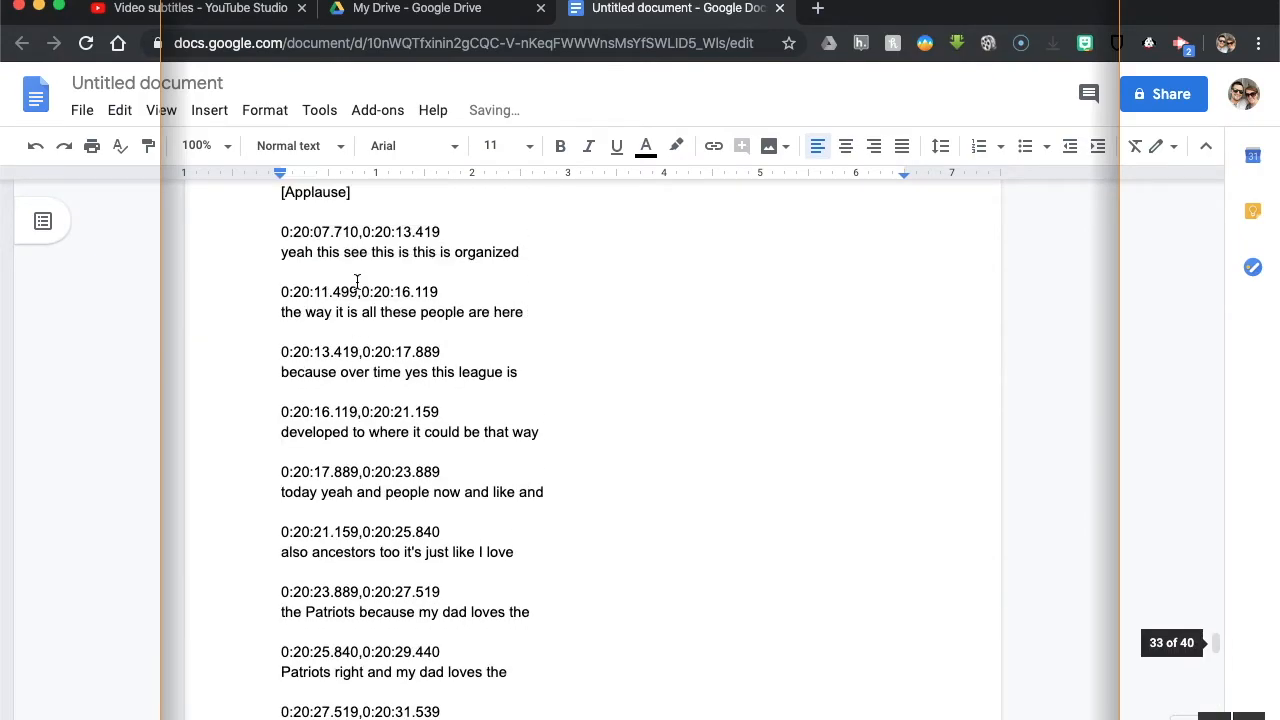
pyautogui.scroll(20, 357, 282)
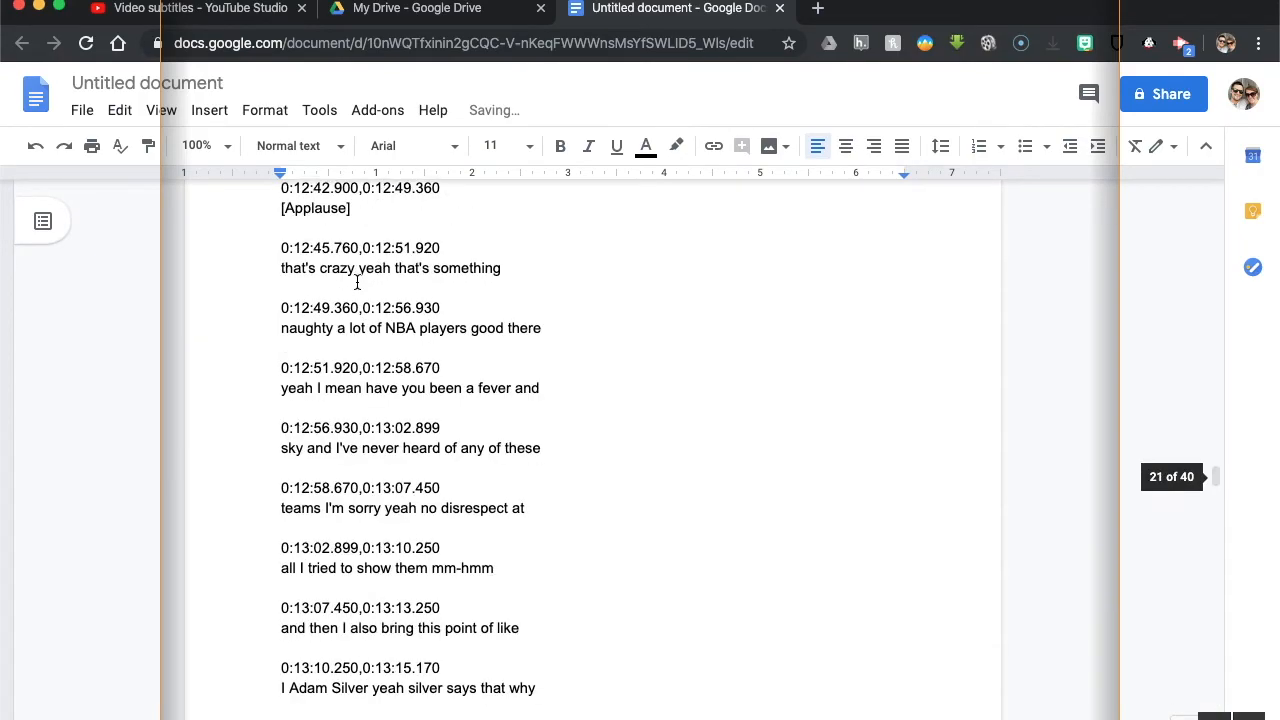
pyautogui.scroll(20, 357, 282)
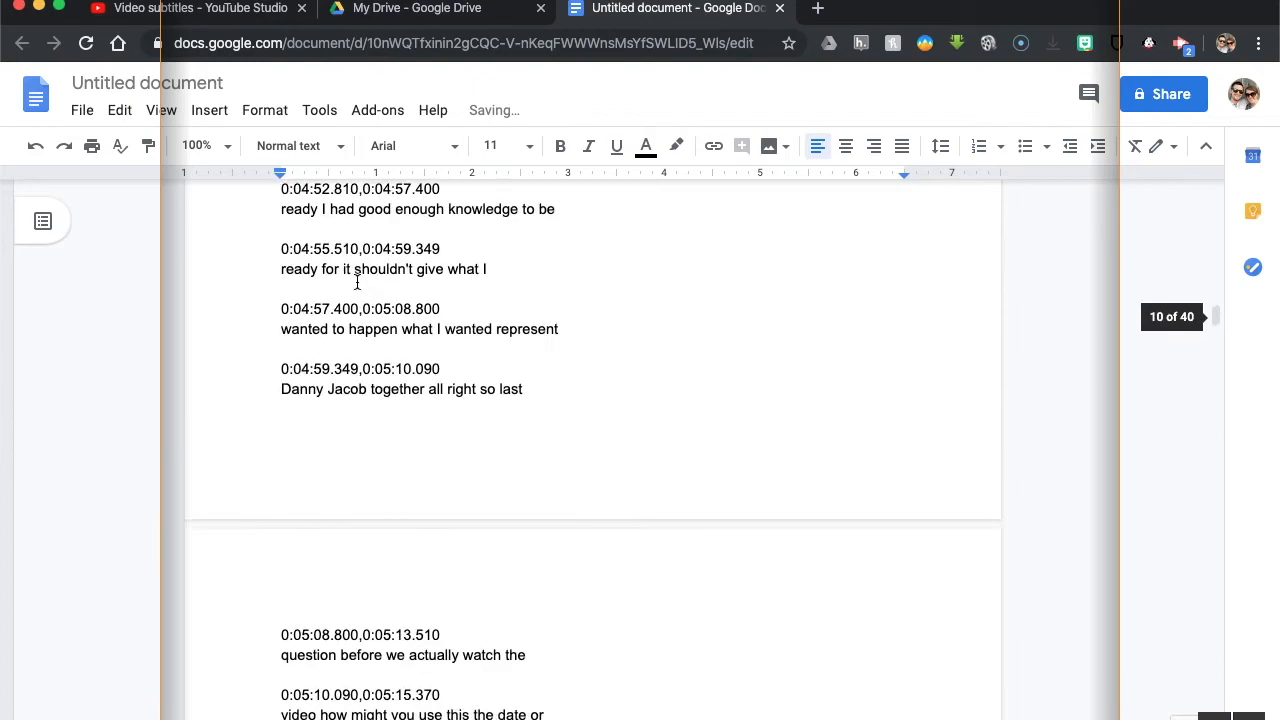
pyautogui.scroll(5, 357, 282)
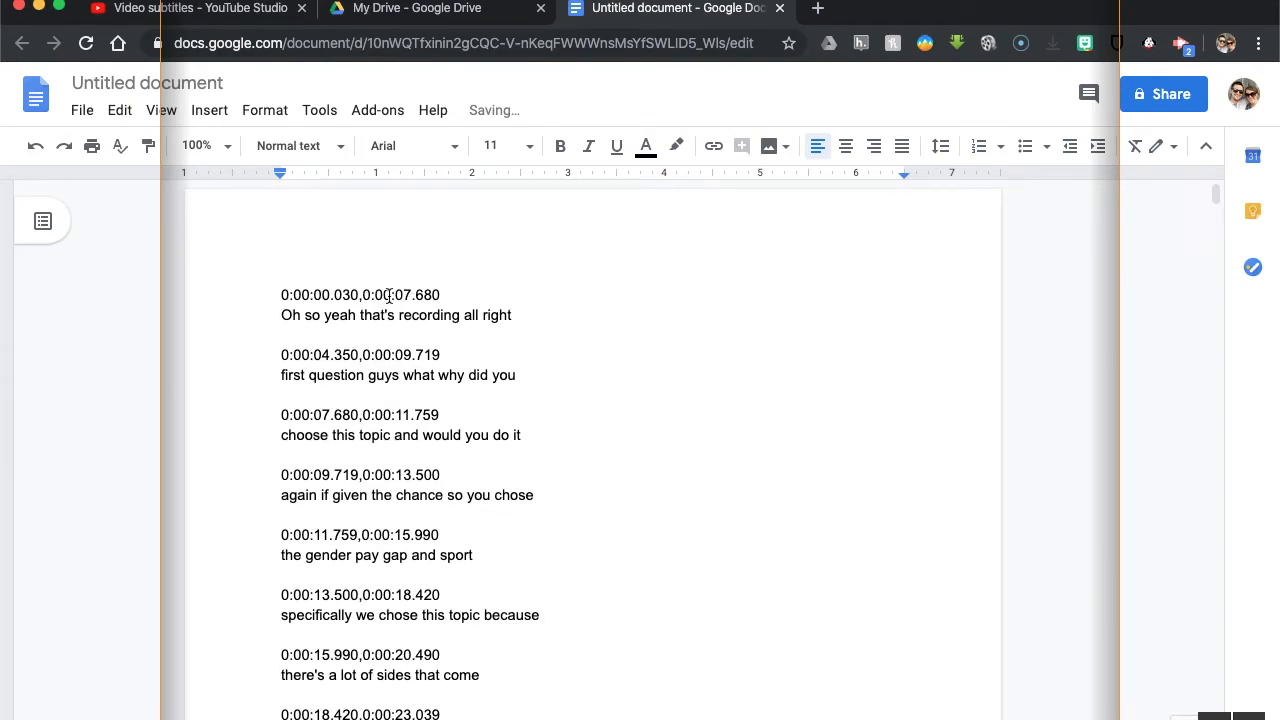
# - Bold the timestamp line 0:00:04.350,0:00:09.719 and add the bold heading QUESTION 1 on a new line directly above it
pyautogui.tripleClick(299, 357)
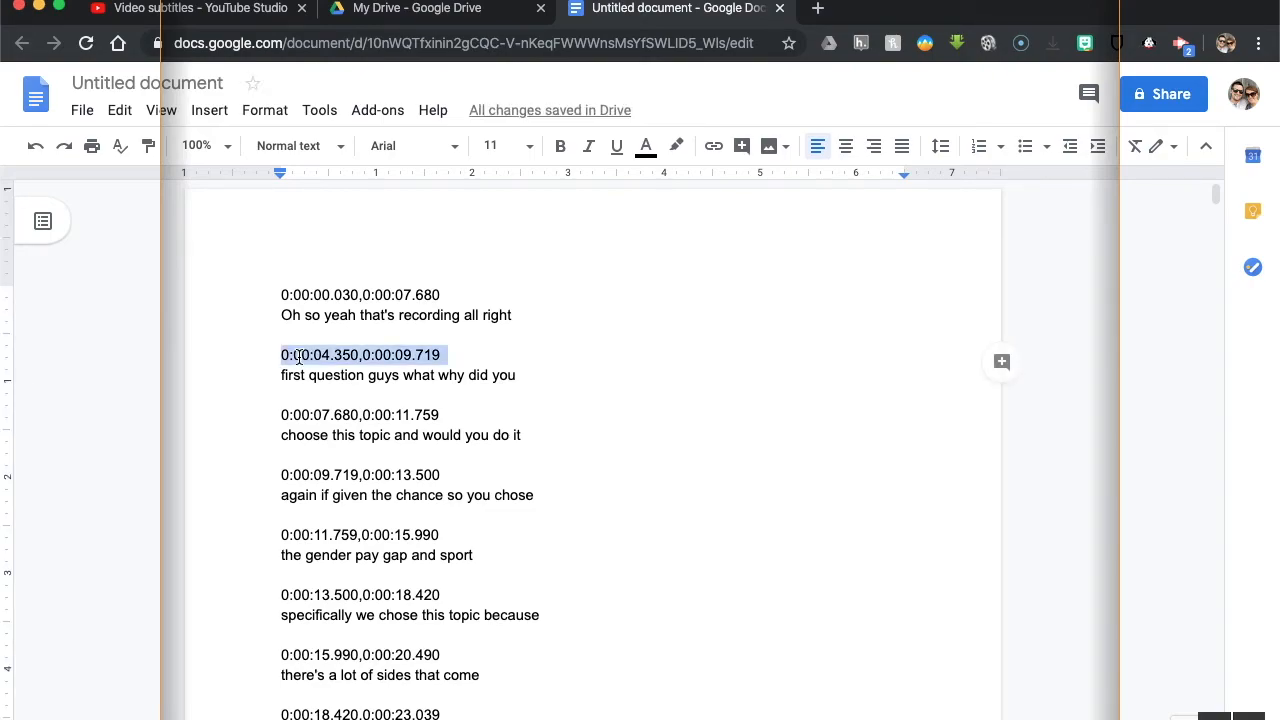
pyautogui.click(309, 416)
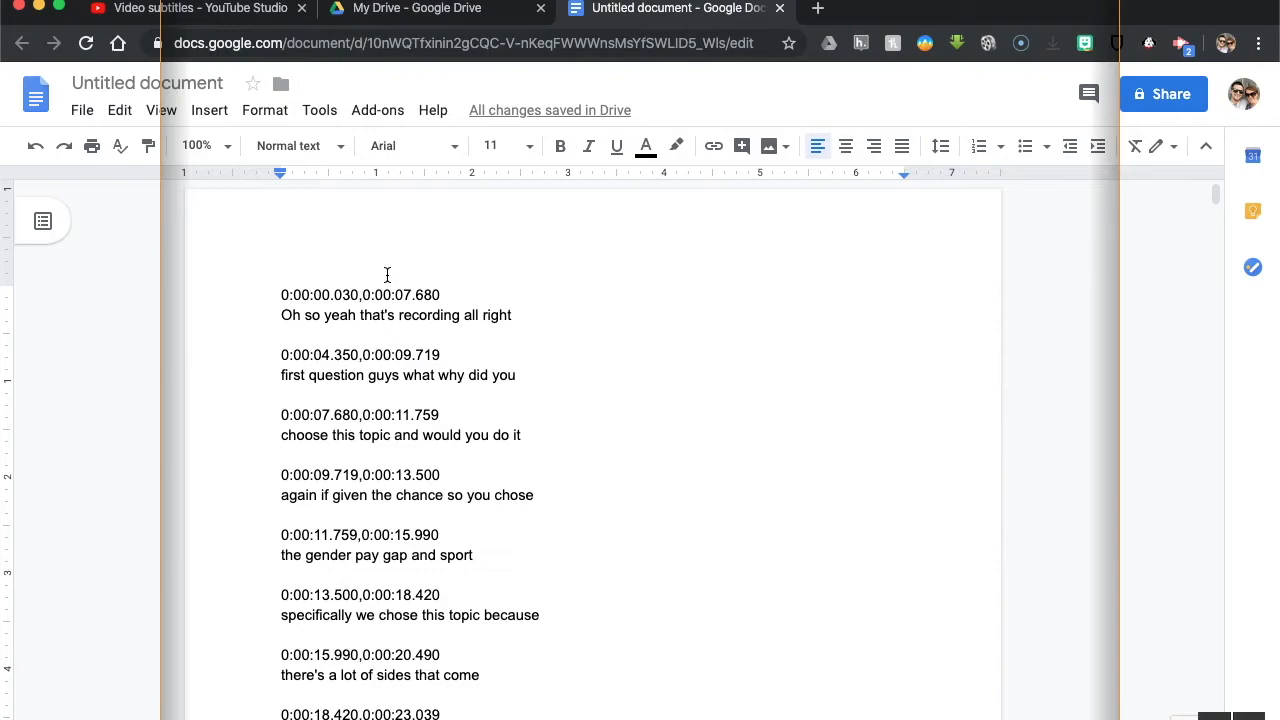
pyautogui.tripleClick(307, 357)
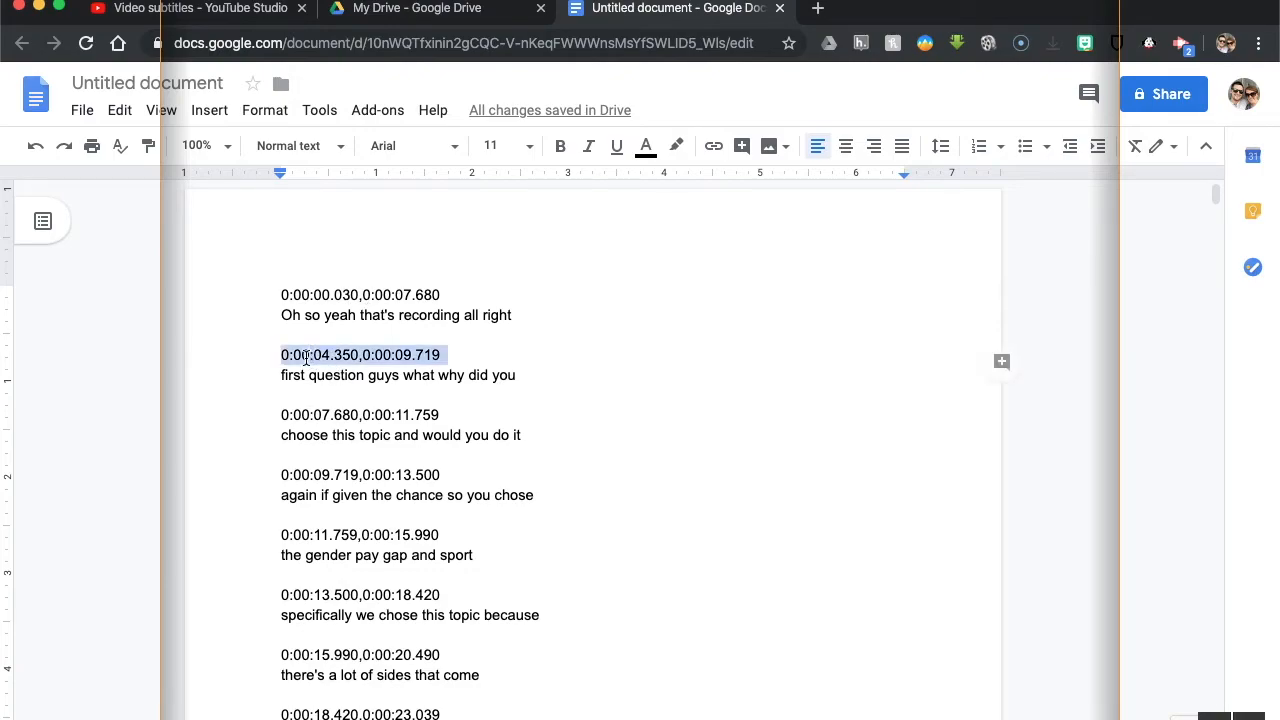
pyautogui.press('super+b')
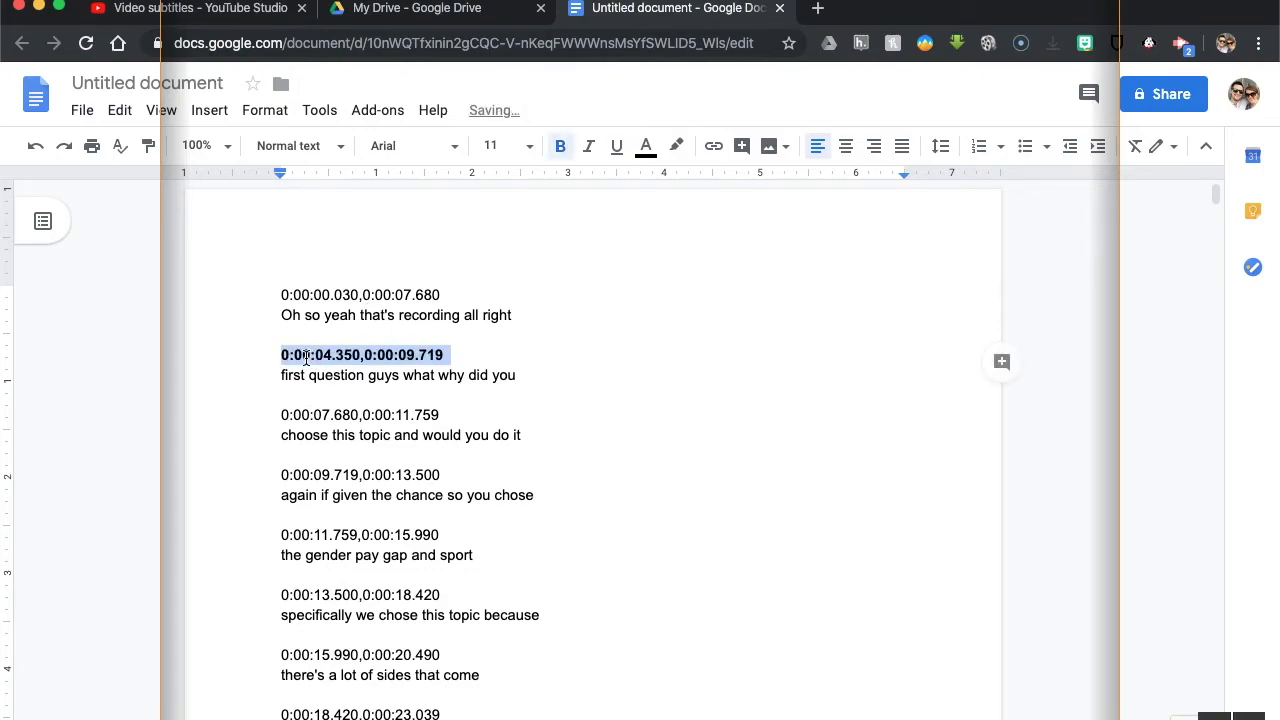
pyautogui.click(280, 354)
pyautogui.press('Return')
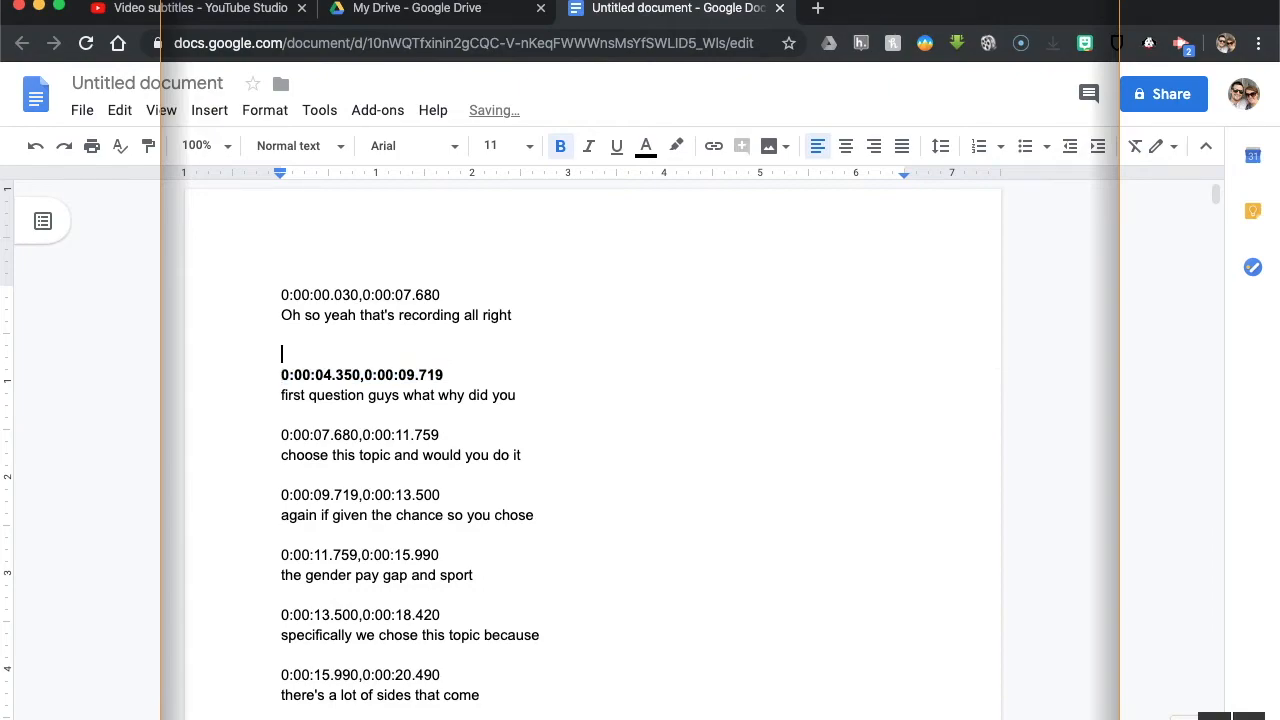
pyautogui.press('Up')
pyautogui.write('QUESTION 1')
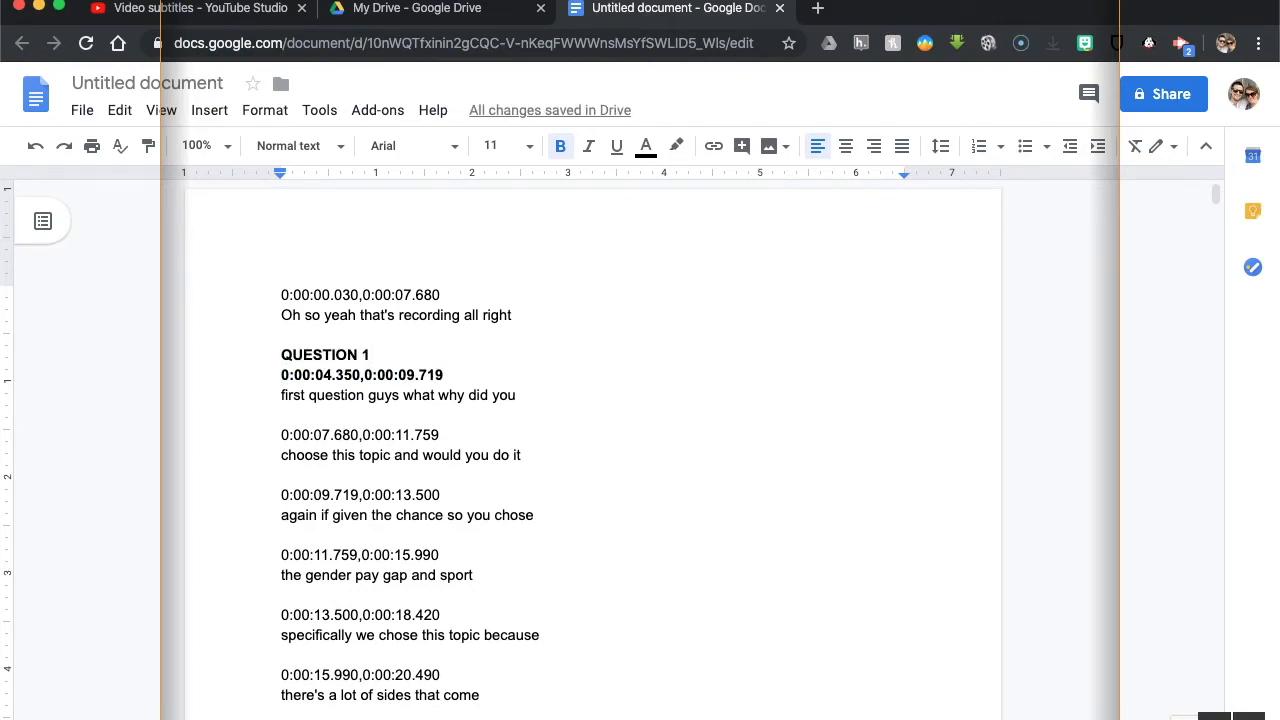
# - Delete the three timestamp lines starting at 0:00:07.680, 0:00:09.719 and 0:00:11.759 beneath the first question, keeping their caption text
pyautogui.scroll(-5, 430, 497)
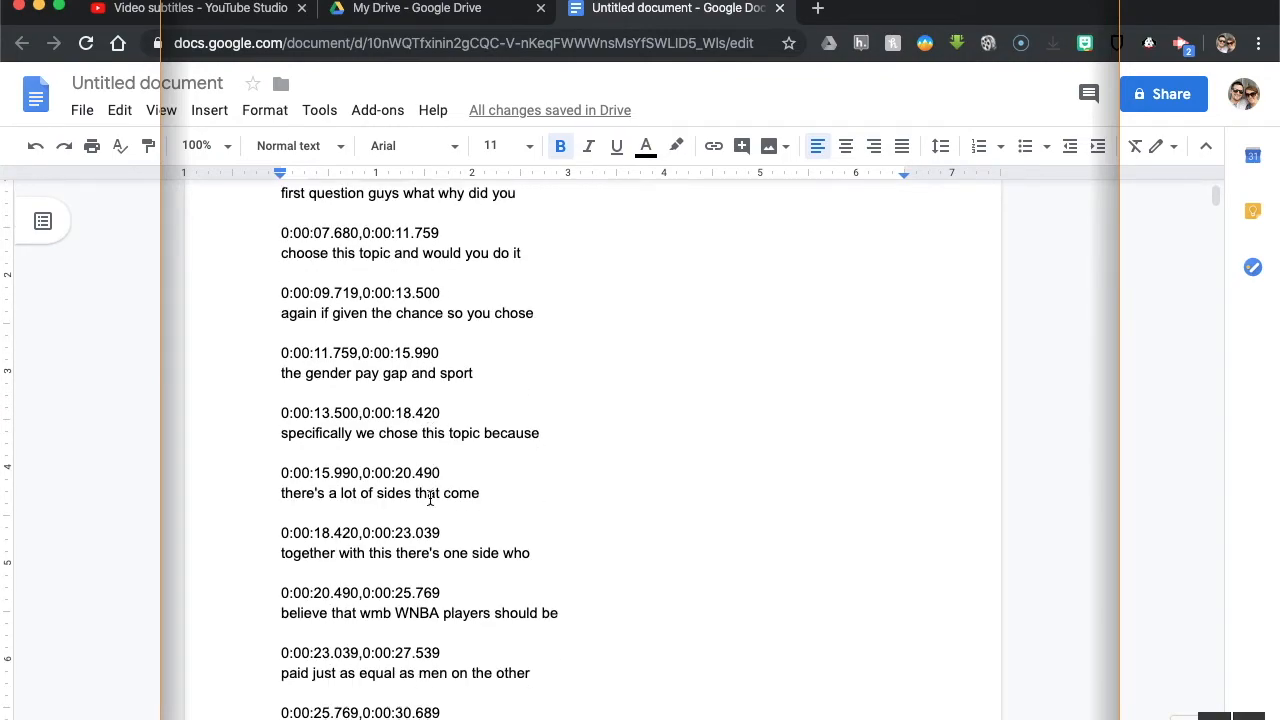
pyautogui.scroll(-8, 430, 497)
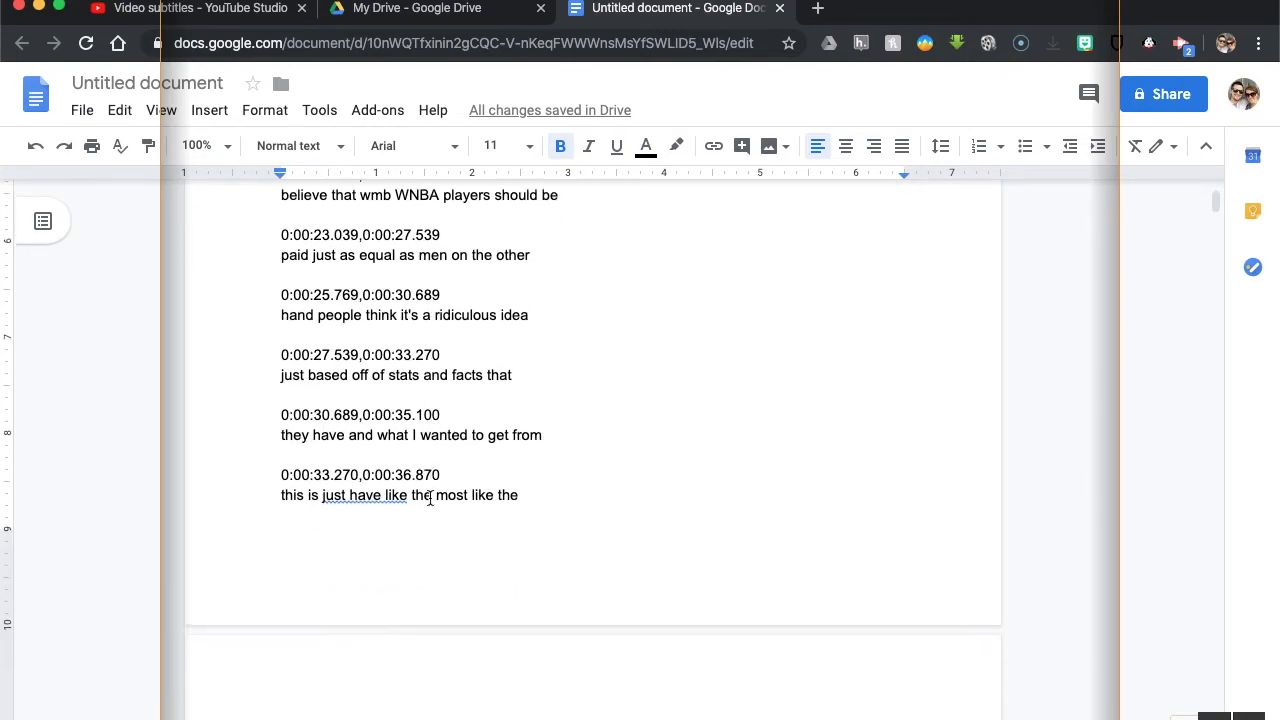
pyautogui.scroll(-5, 430, 497)
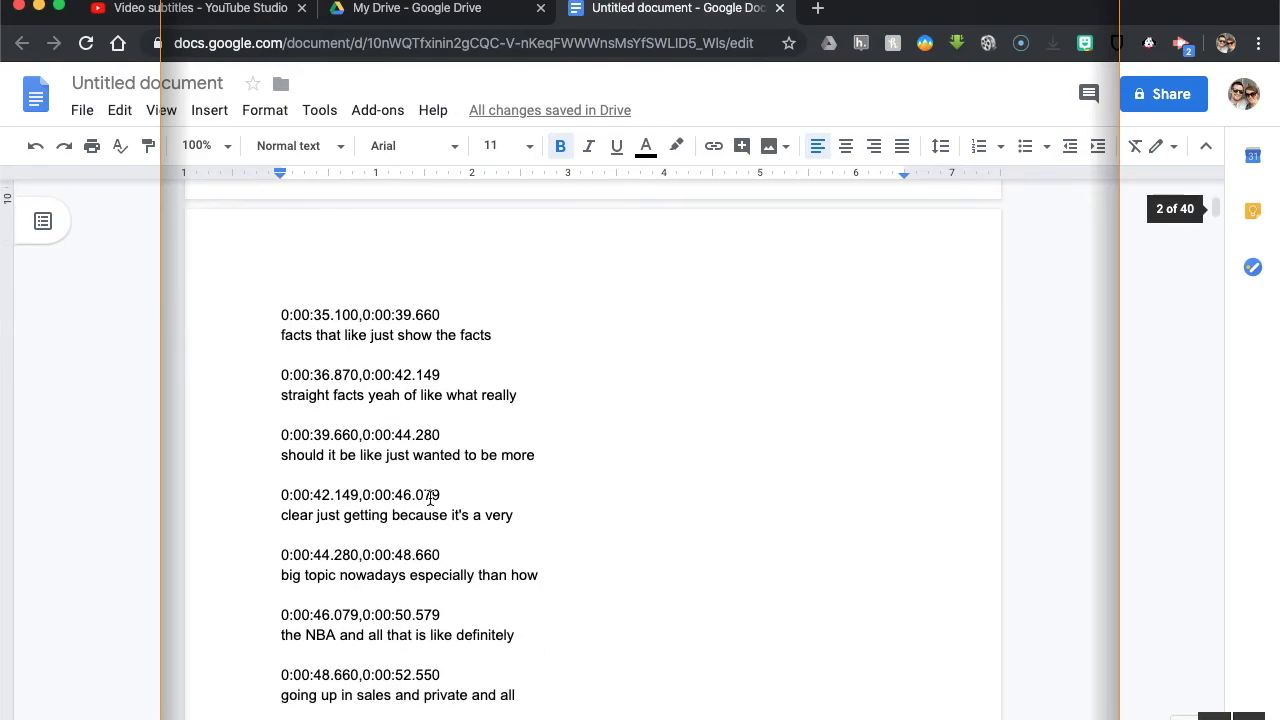
pyautogui.scroll(-3, 430, 497)
pyautogui.scroll(8, 430, 497)
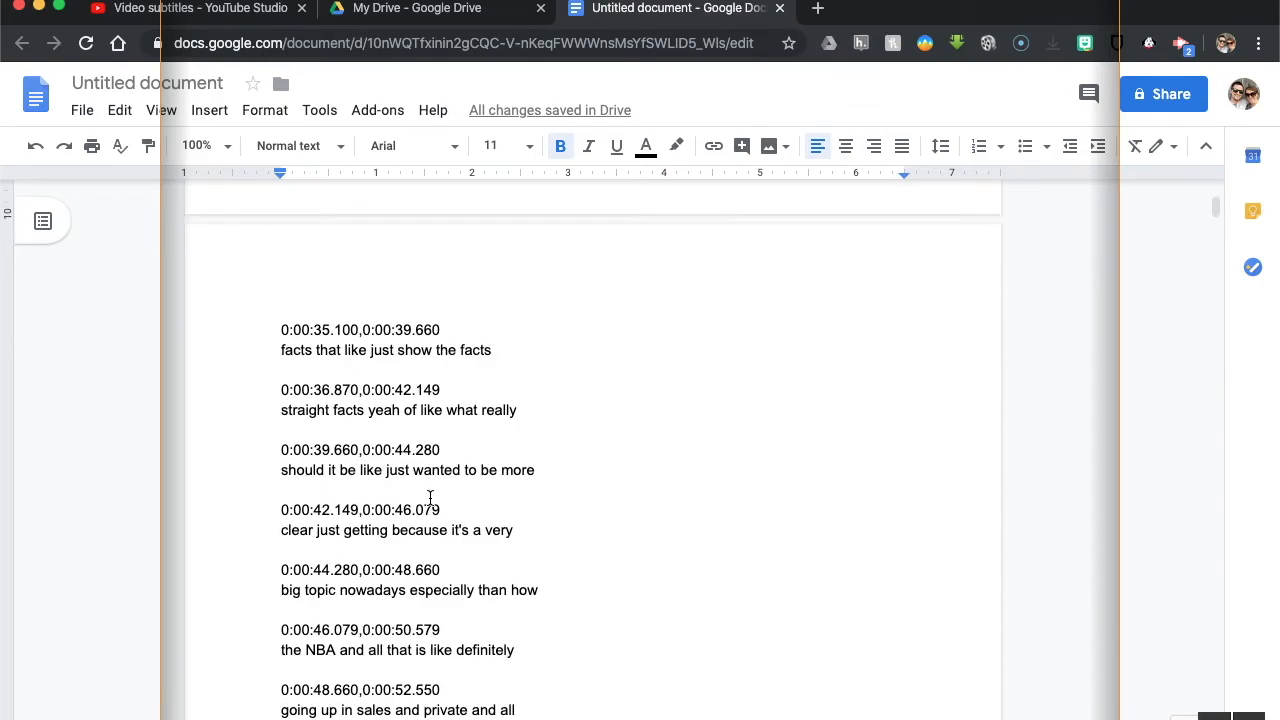
pyautogui.scroll(9, 430, 497)
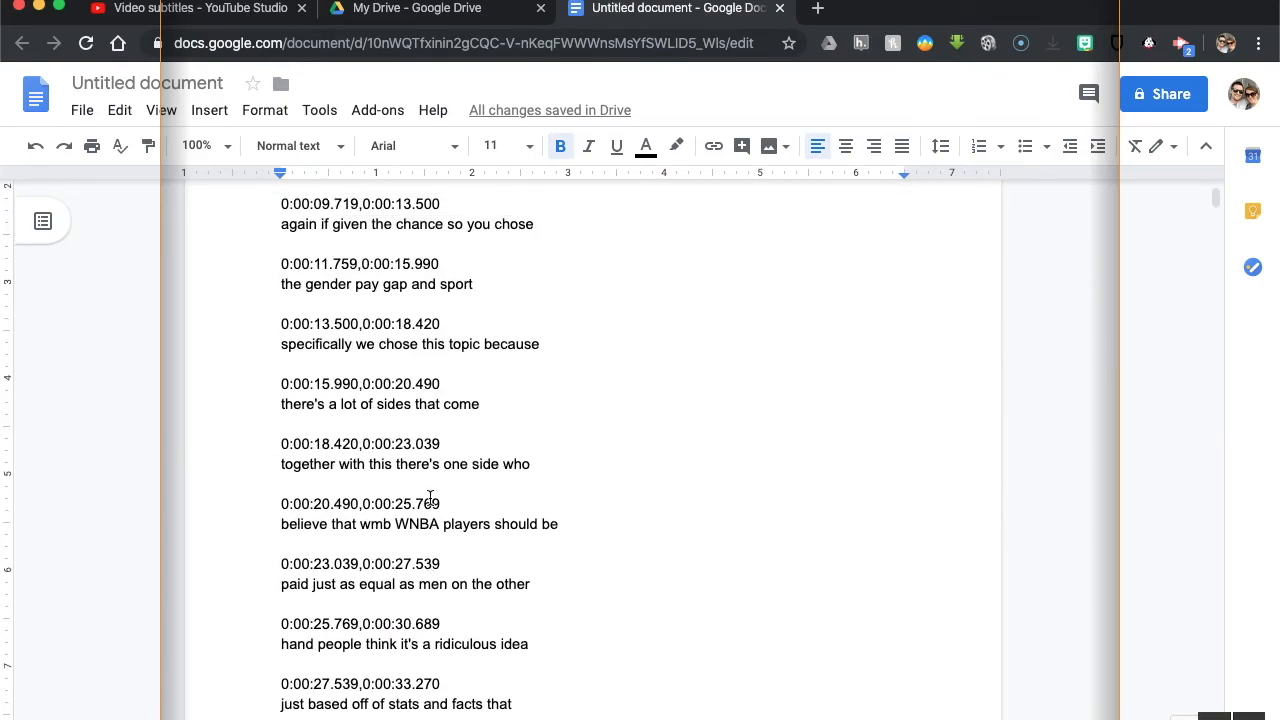
pyautogui.scroll(4, 430, 497)
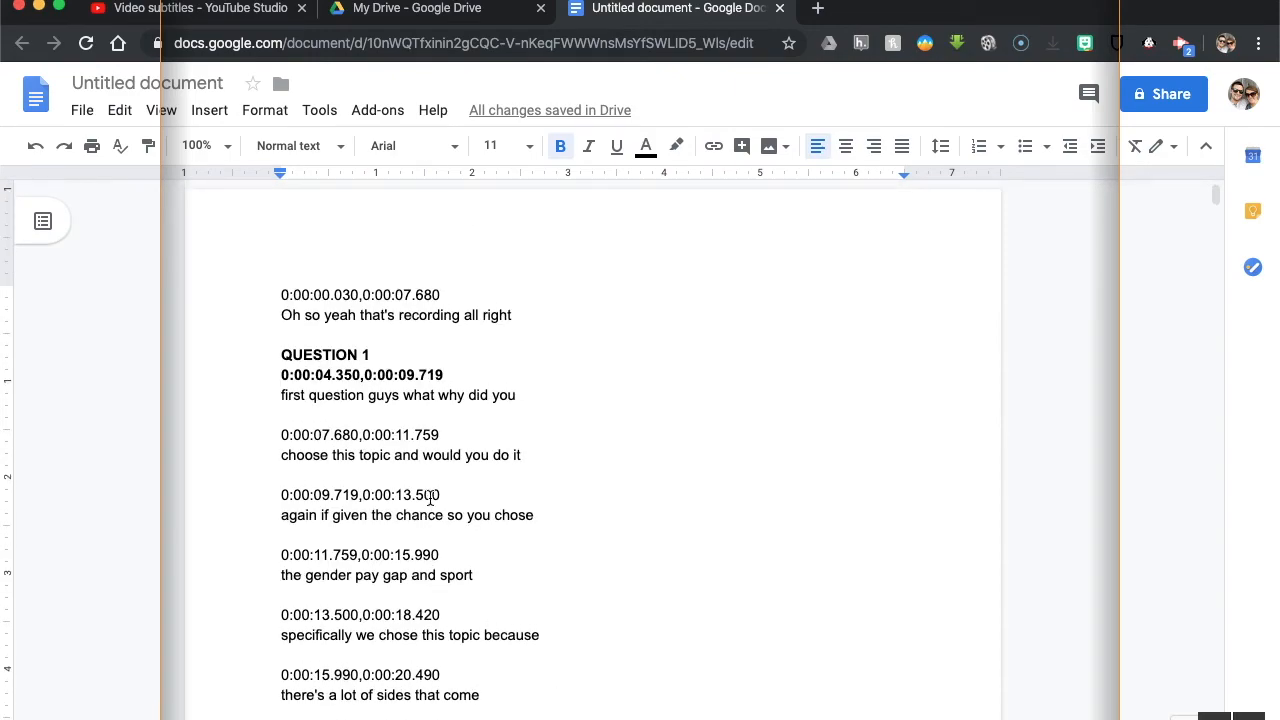
pyautogui.tripleClick(334, 432)
pyautogui.press('BackSpace')
pyautogui.doubleClick(334, 475)
pyautogui.tripleClick(334, 475)
pyautogui.press('BackSpace')
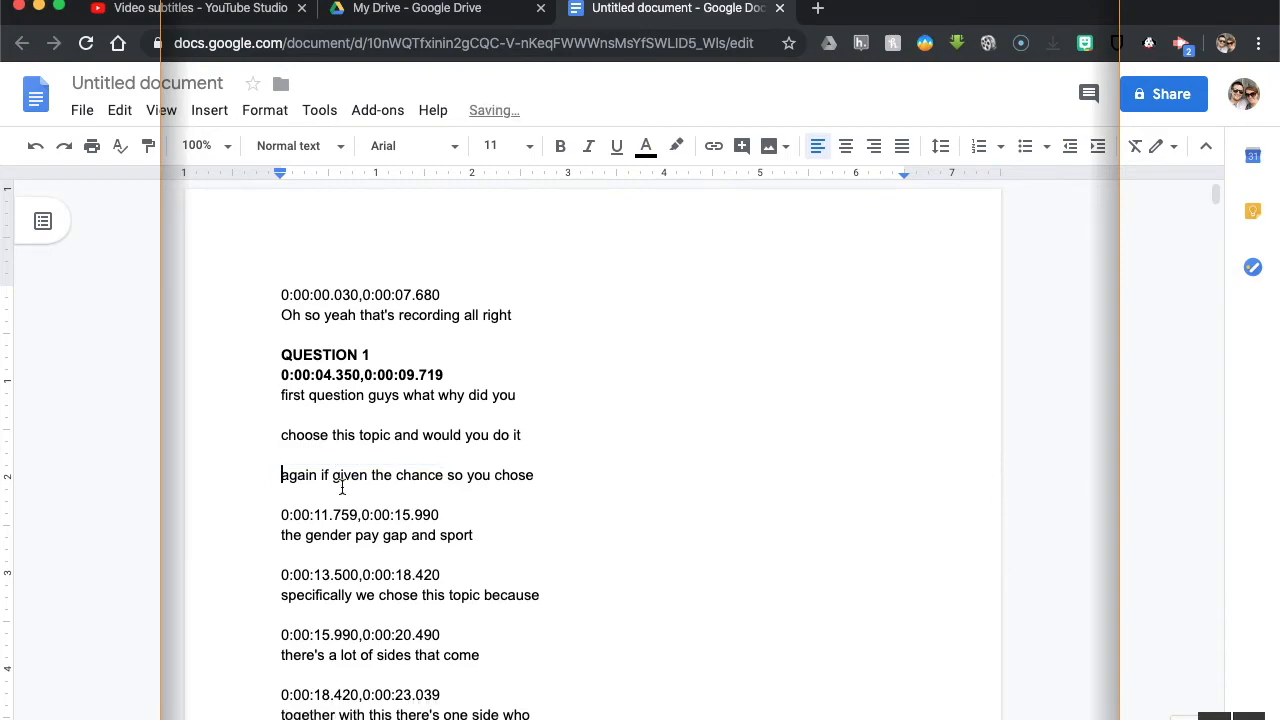
pyautogui.tripleClick(340, 515)
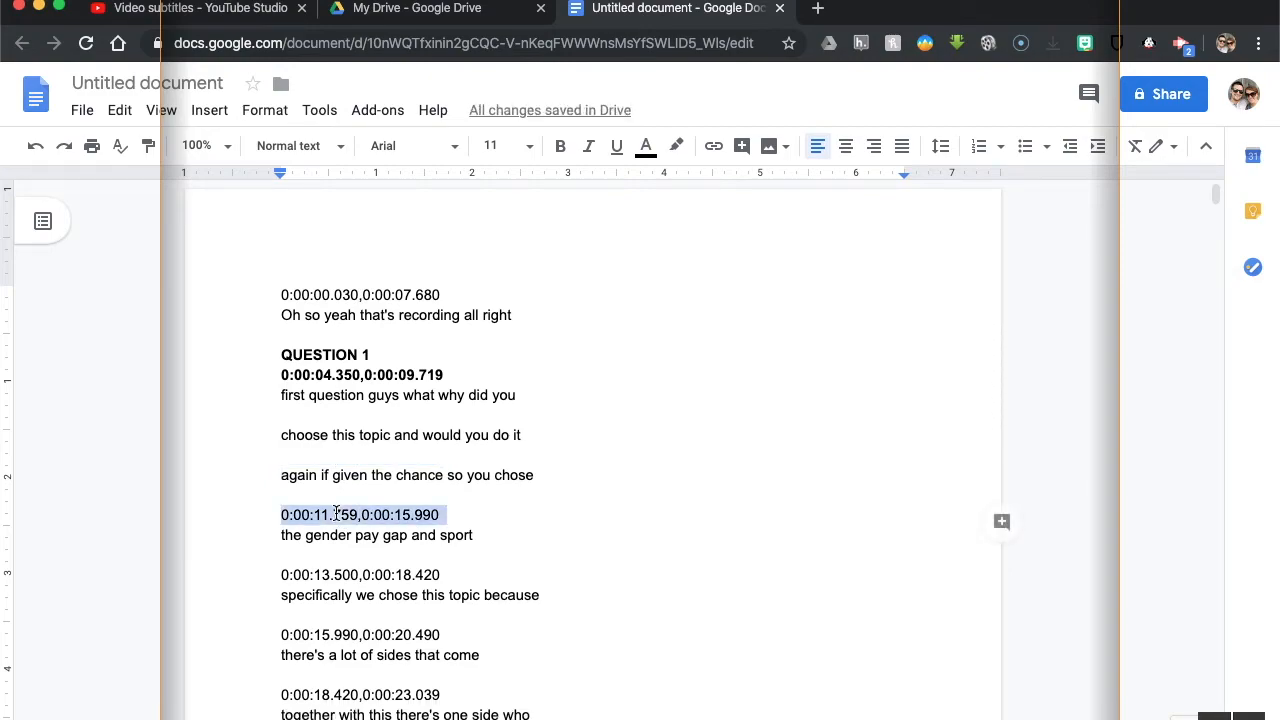
pyautogui.press('BackSpace')
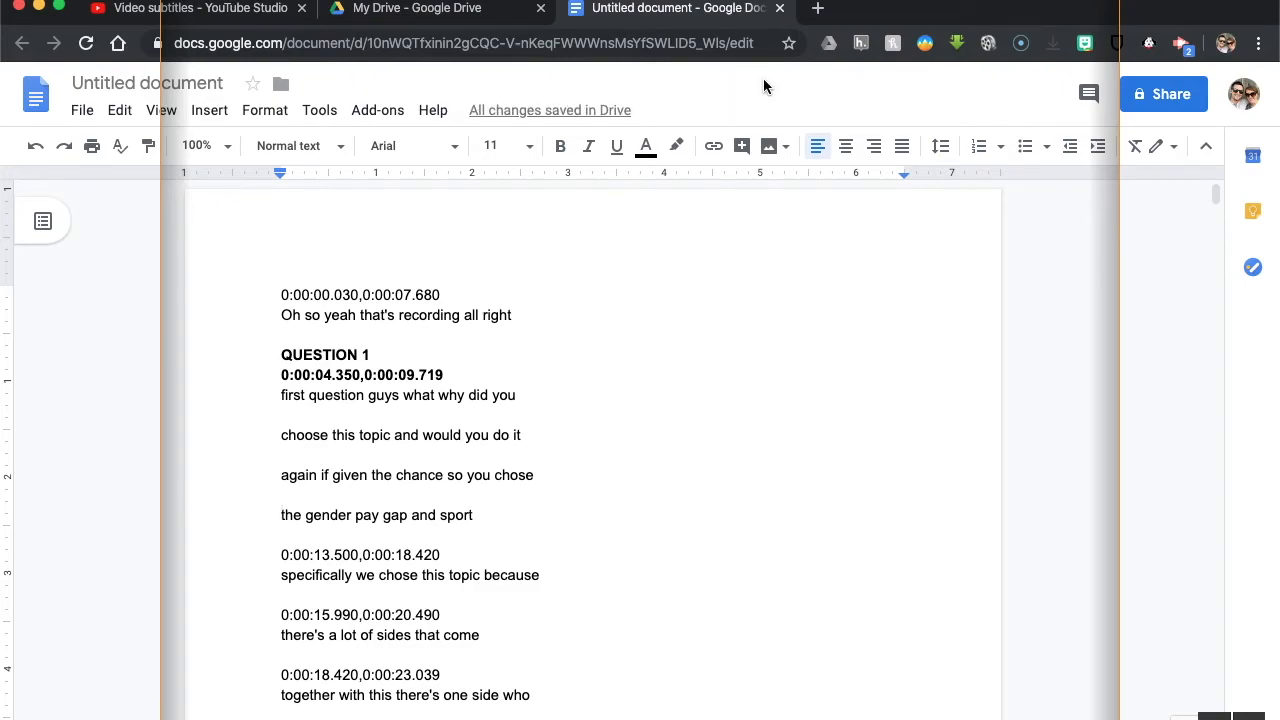
# - Open the oTranscribe website, otranscribe.com, in a new browser tab
pyautogui.press('super+t')
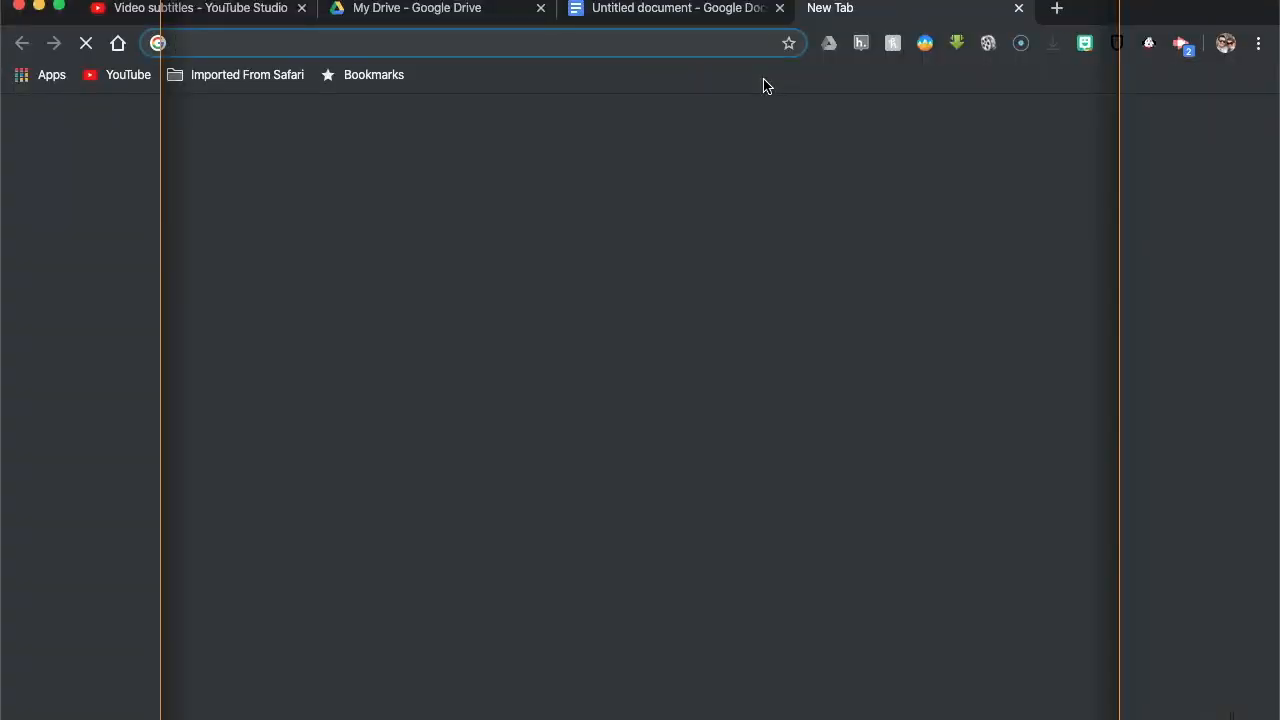
pyautogui.write('otran')
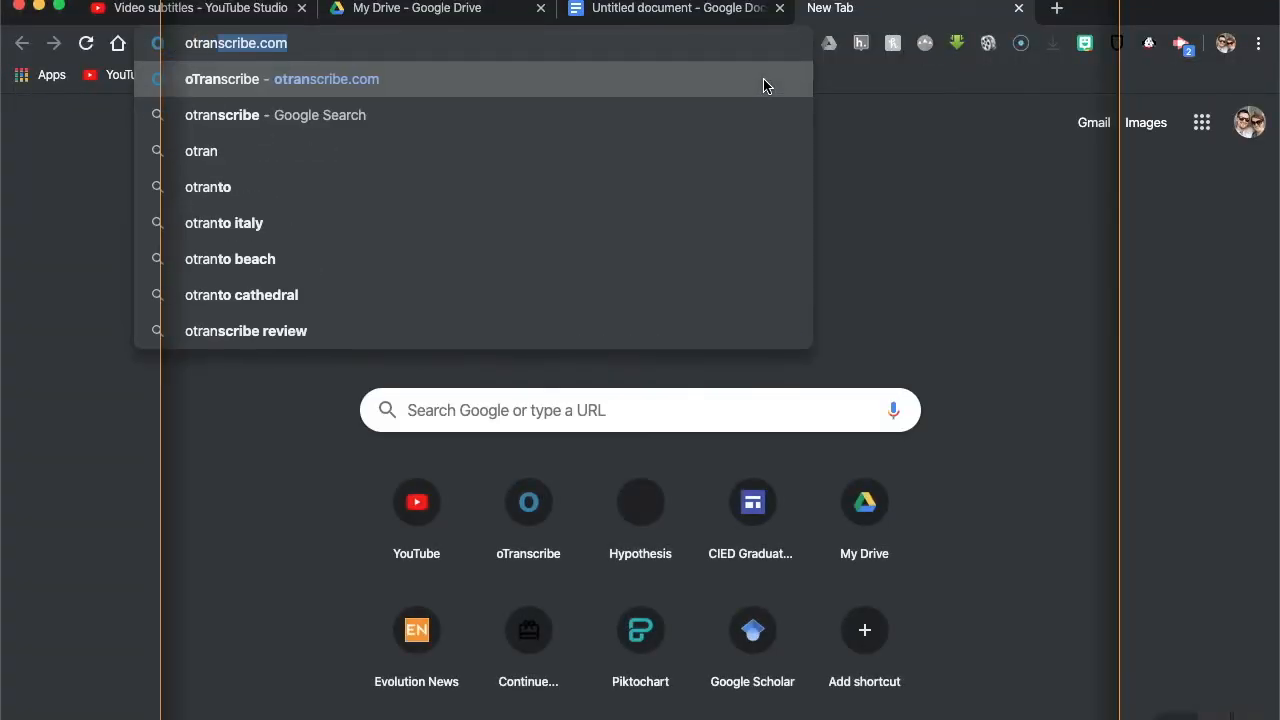
pyautogui.press('Return')
# - Return to the Google Docs transcript and copy its entire text
pyautogui.click(677, 12)
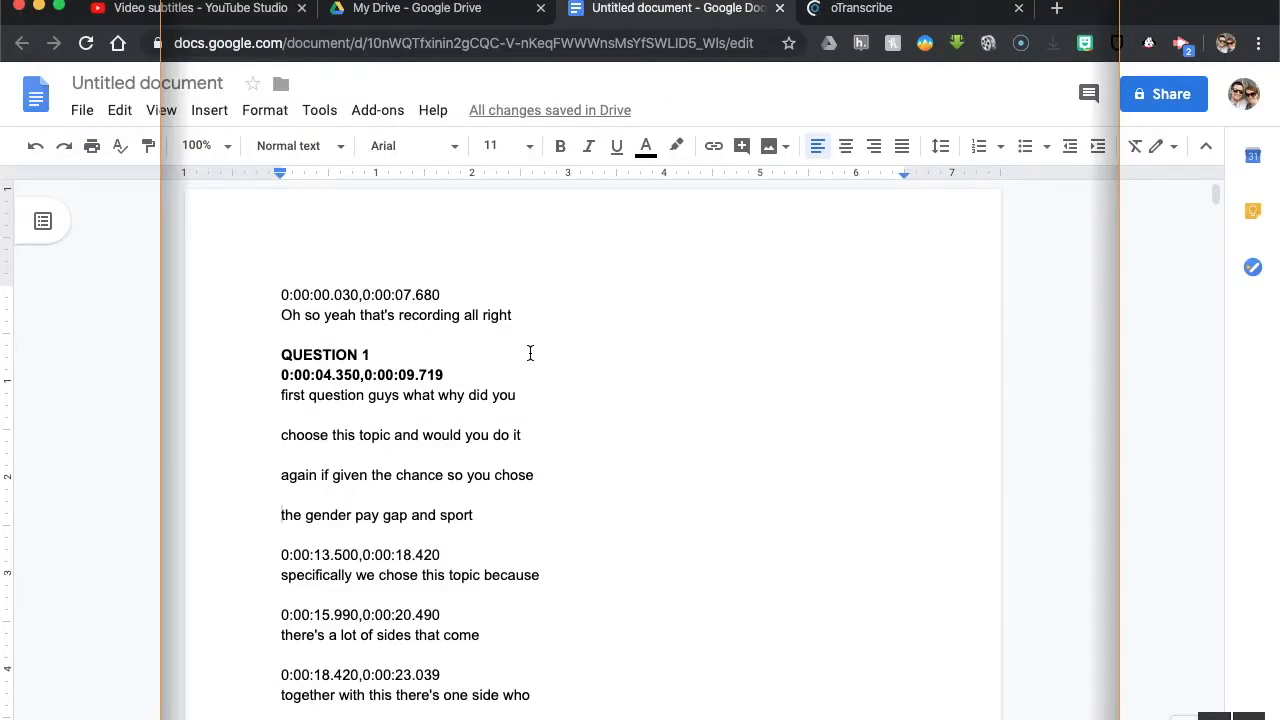
pyautogui.click(445, 345)
pyautogui.press('super+a')
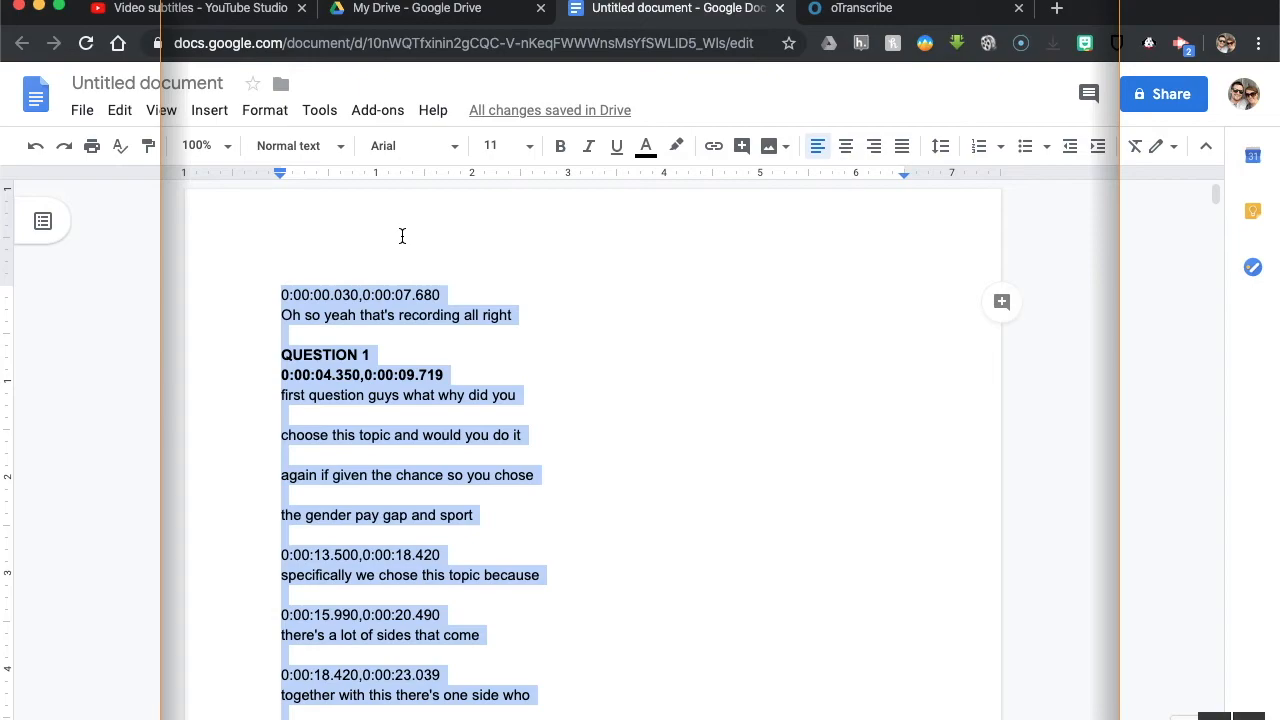
# - Switch to oTranscribe, start transcribing, and replace all existing editor text with the copied transcript, ending at its beginning
pyautogui.click(884, 9)
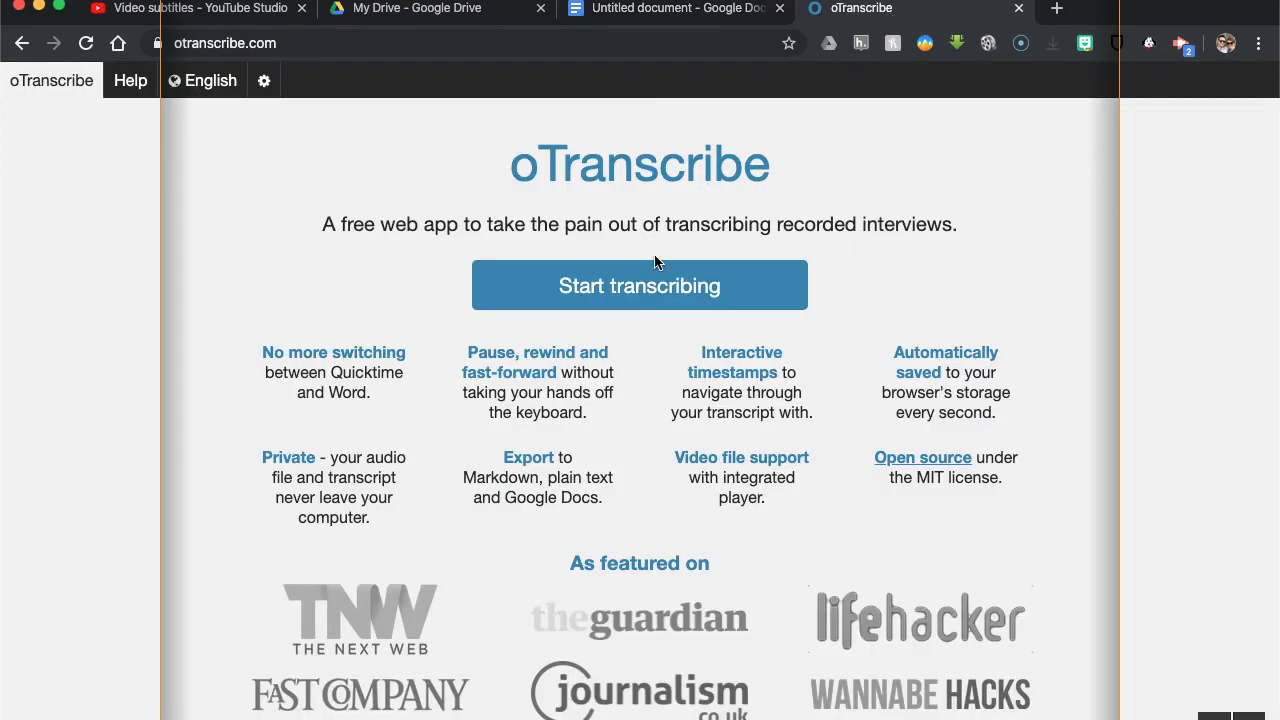
pyautogui.click(620, 290)
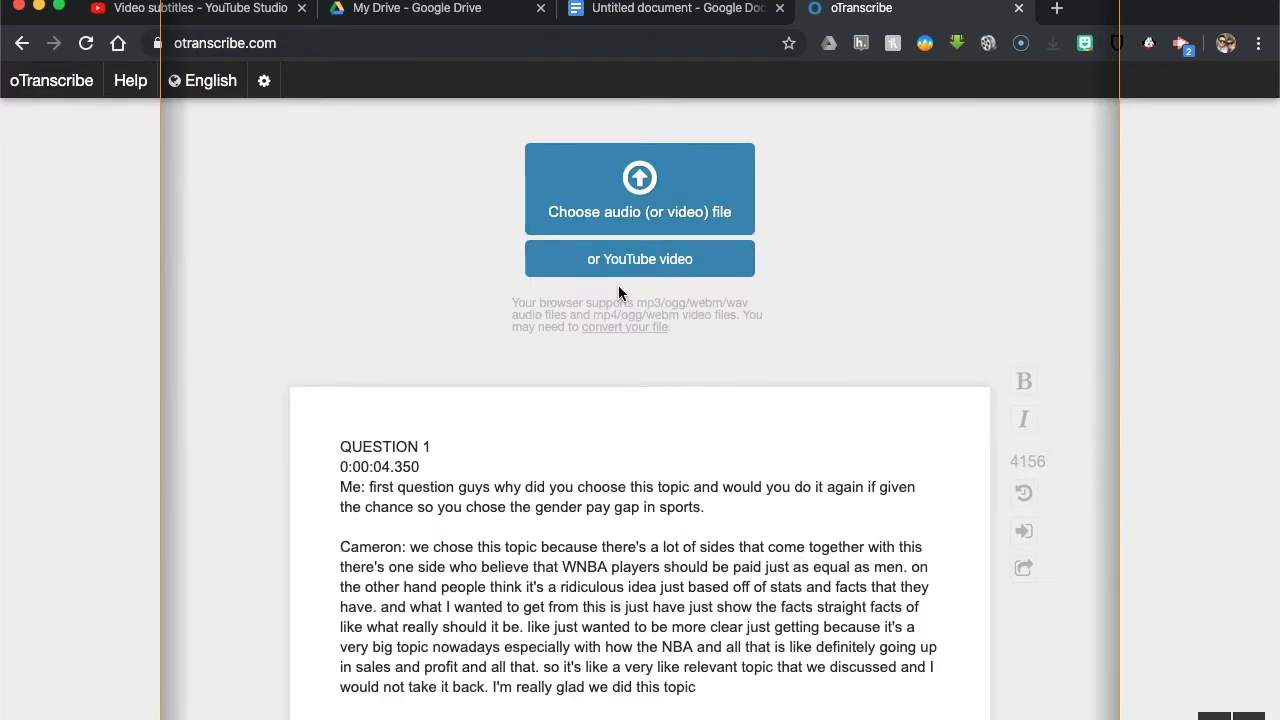
pyautogui.press('super+a')
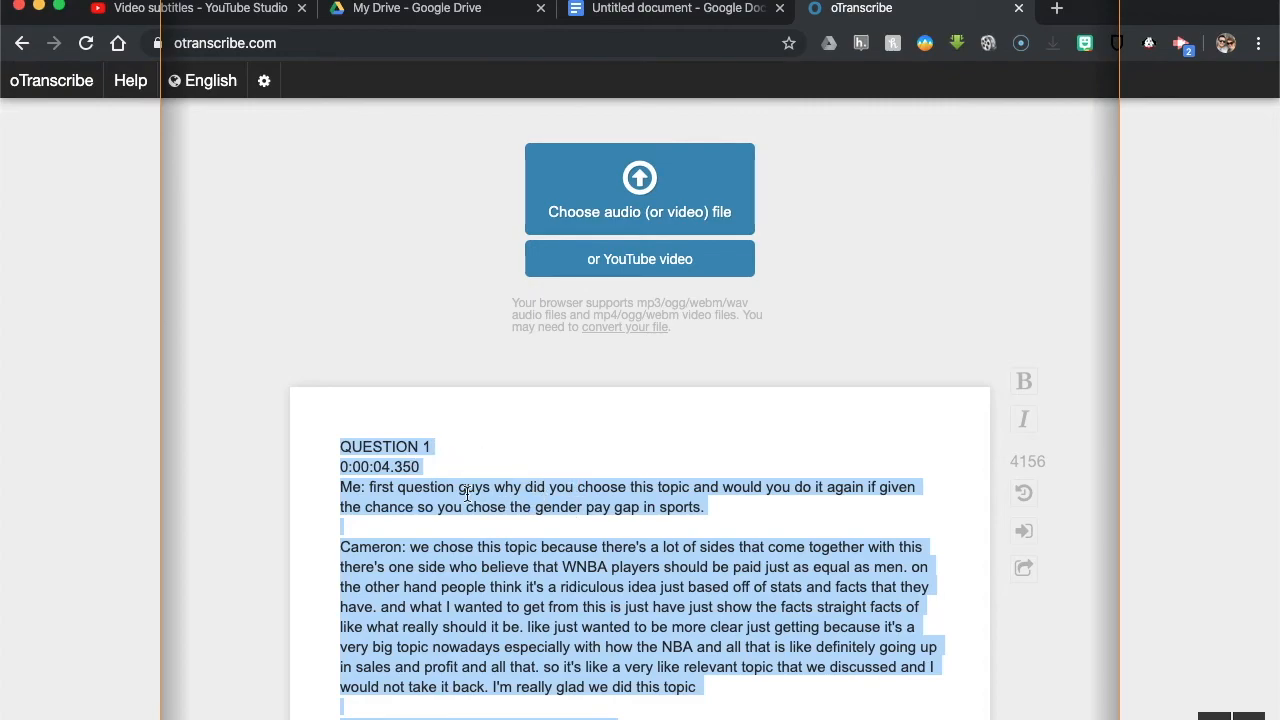
pyautogui.press('super+v')
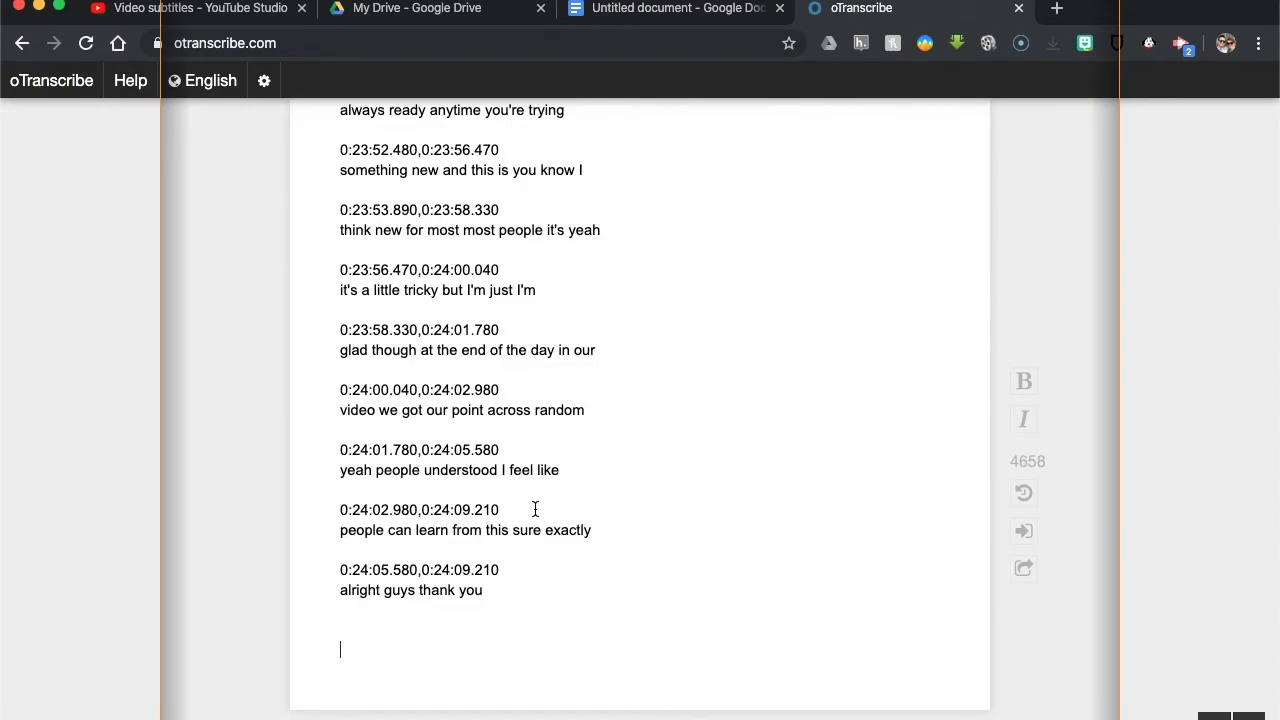
pyautogui.scroll(20, 526, 469)
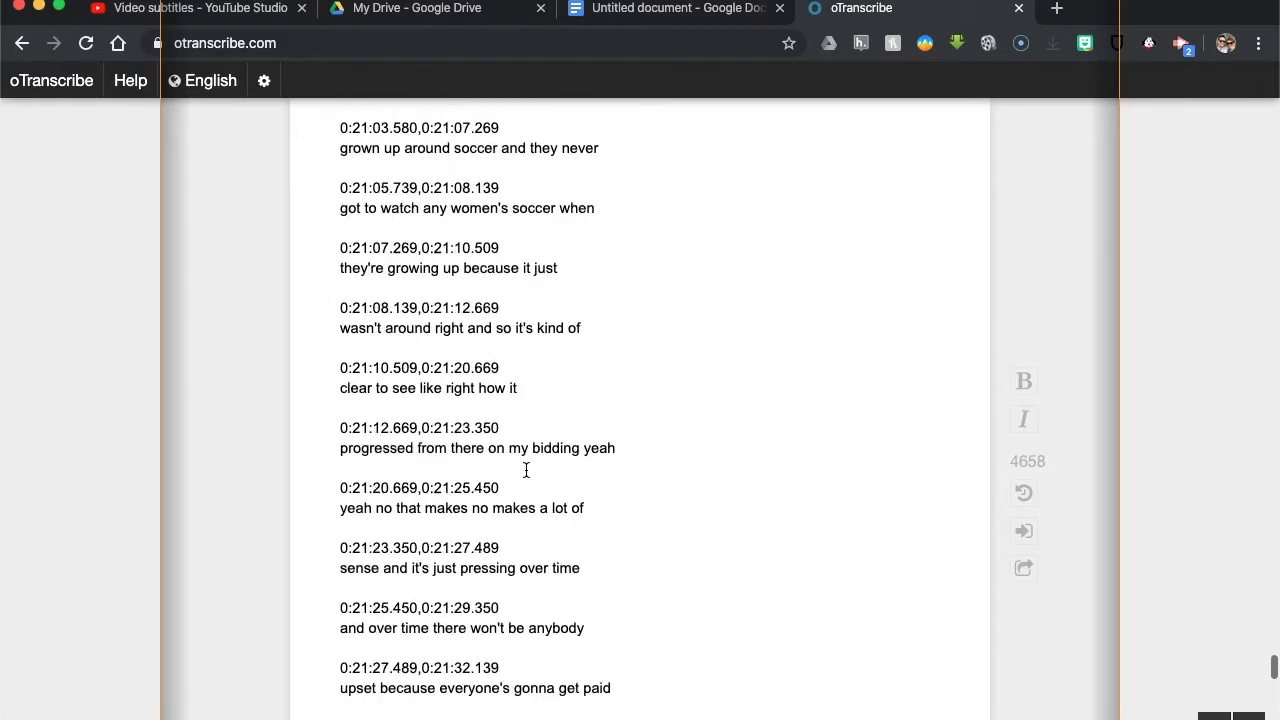
pyautogui.scroll(20, 526, 469)
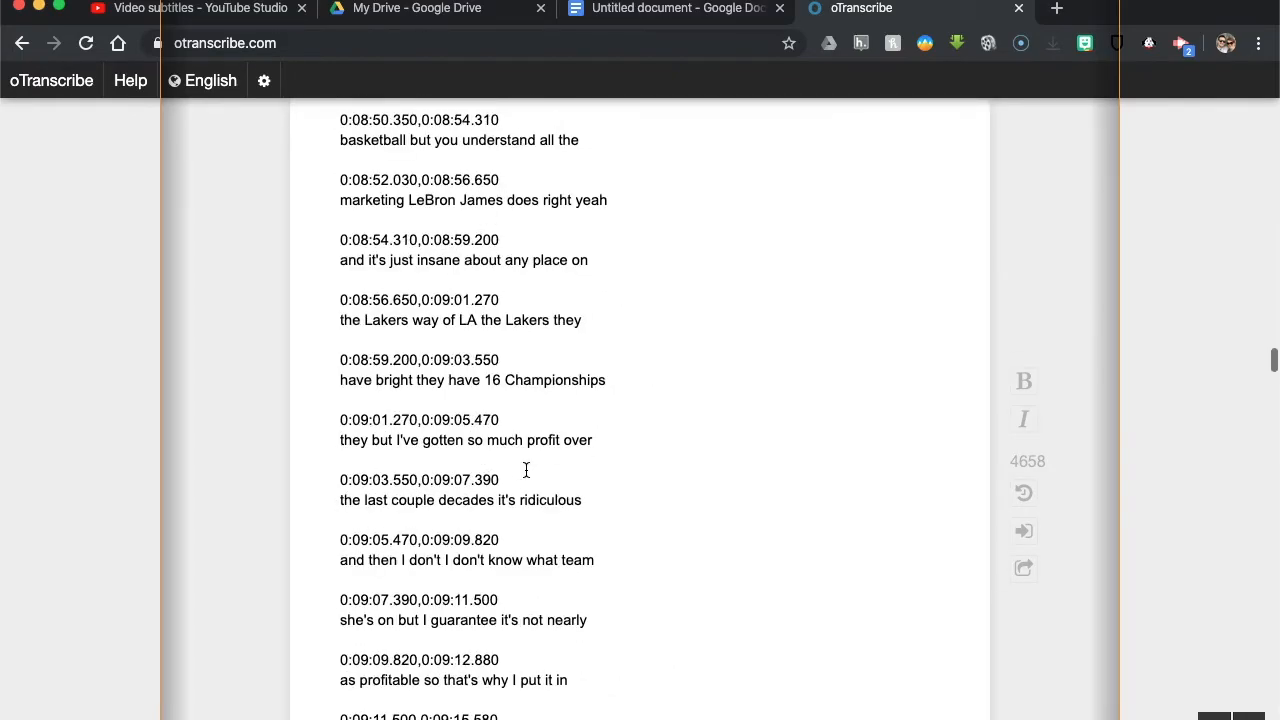
pyautogui.scroll(20, 526, 469)
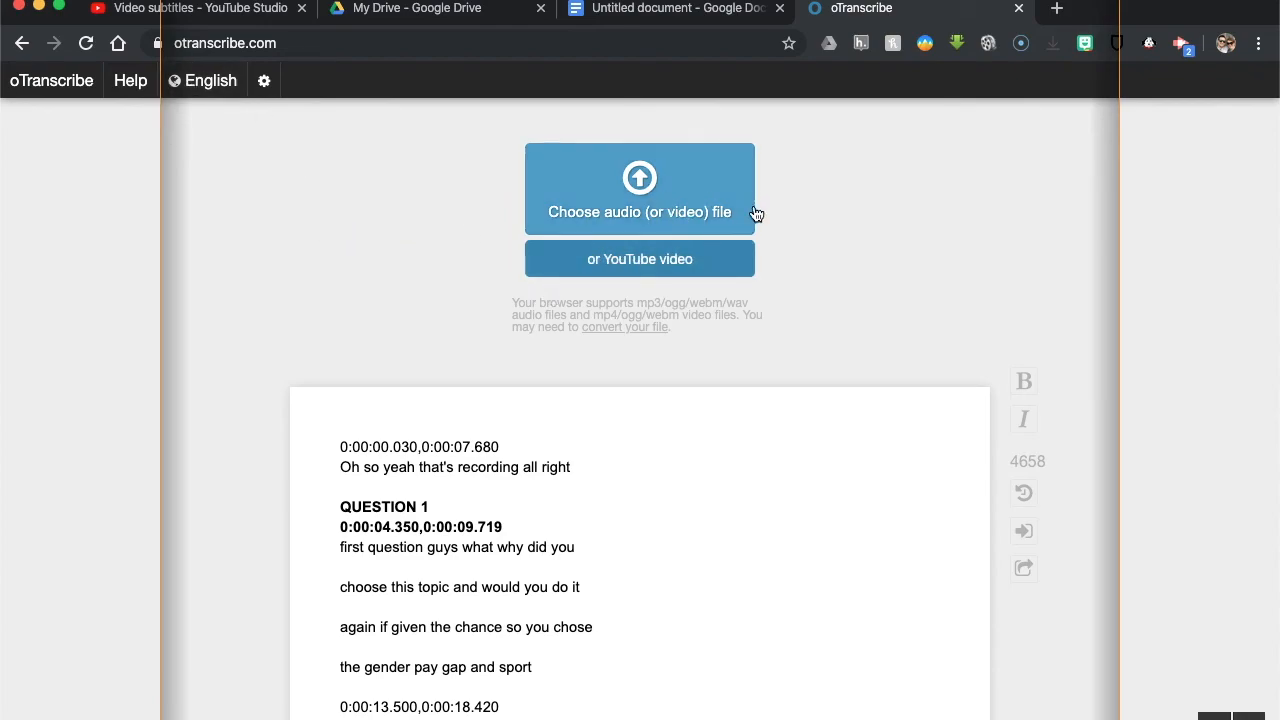
# - Load the audio file Gender Pay in Sports.mp3 from the Détournement Interviews folder into oTranscribe
pyautogui.click(668, 195)
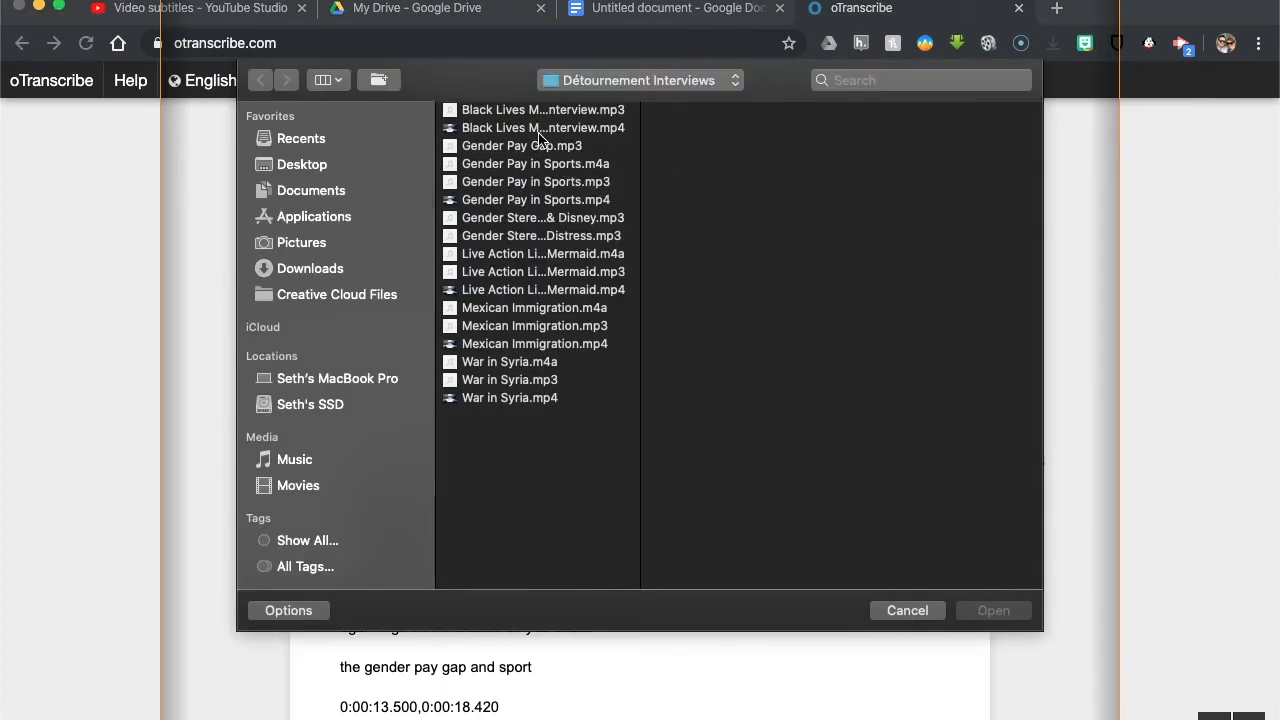
pyautogui.click(500, 182)
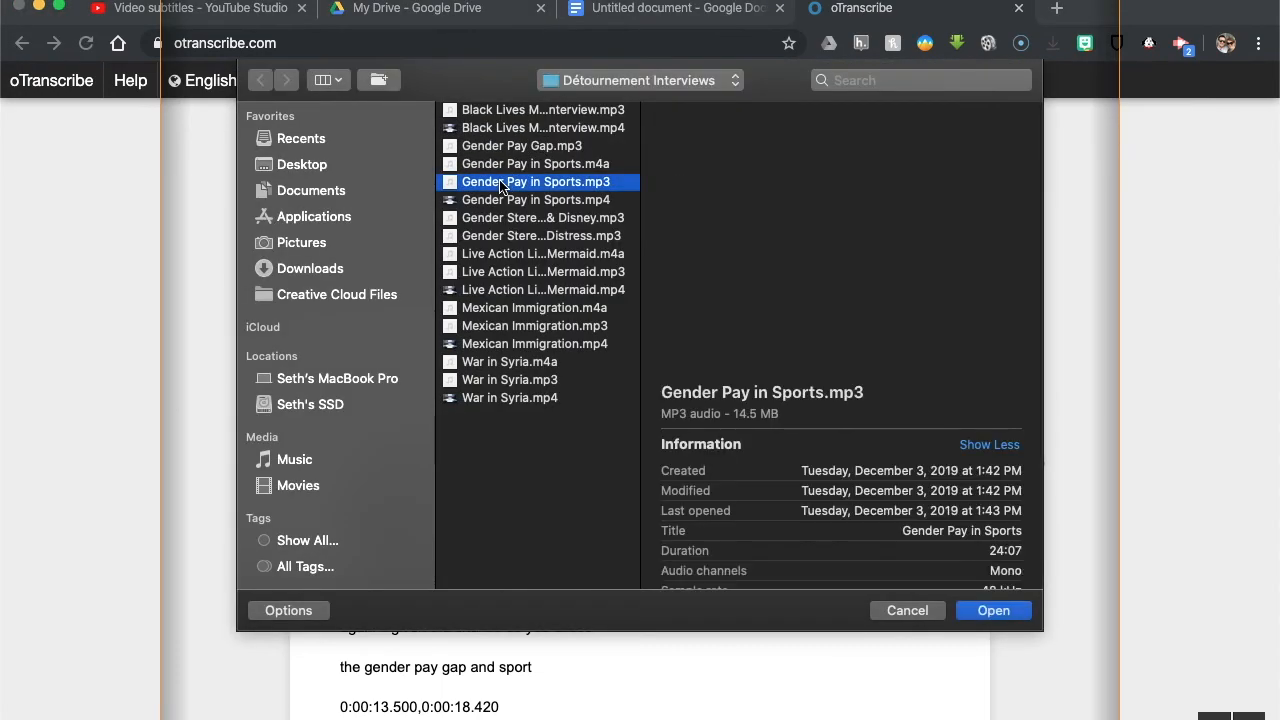
pyautogui.press('Return')
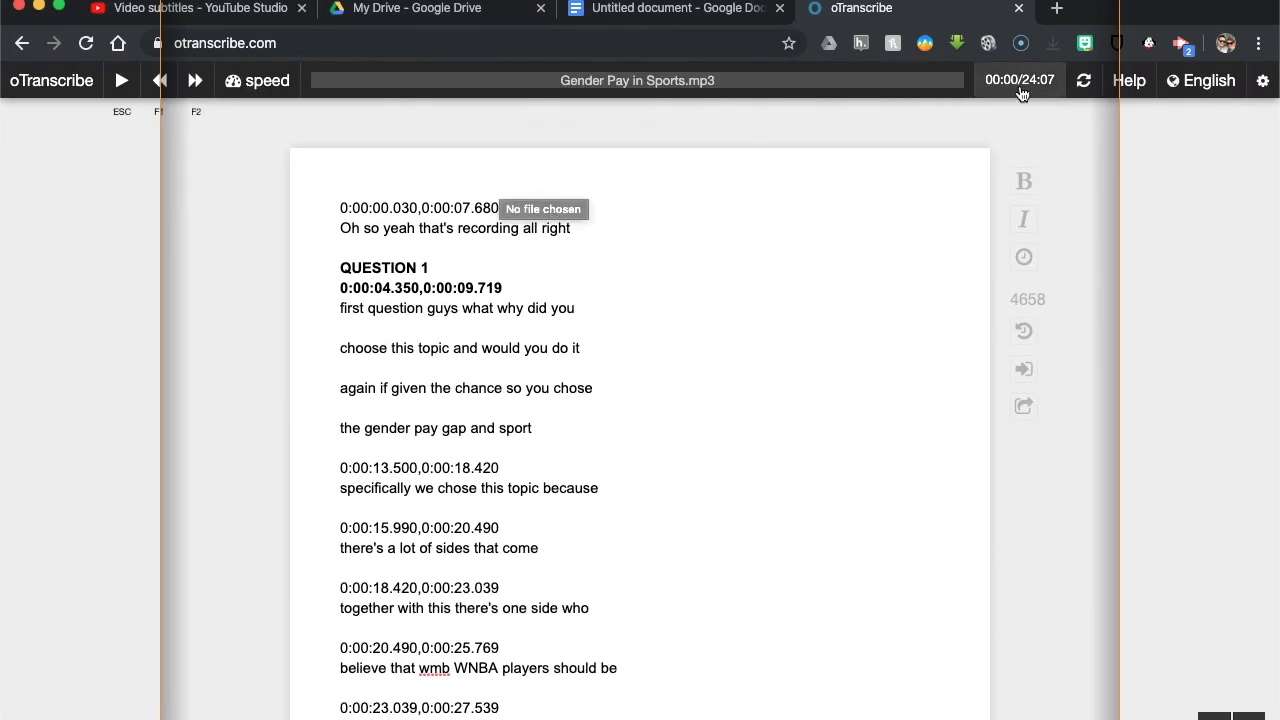
# - Play the loaded interview audio briefly, pause it, and look over the start of the transcript beneath the player
pyautogui.click(122, 88)
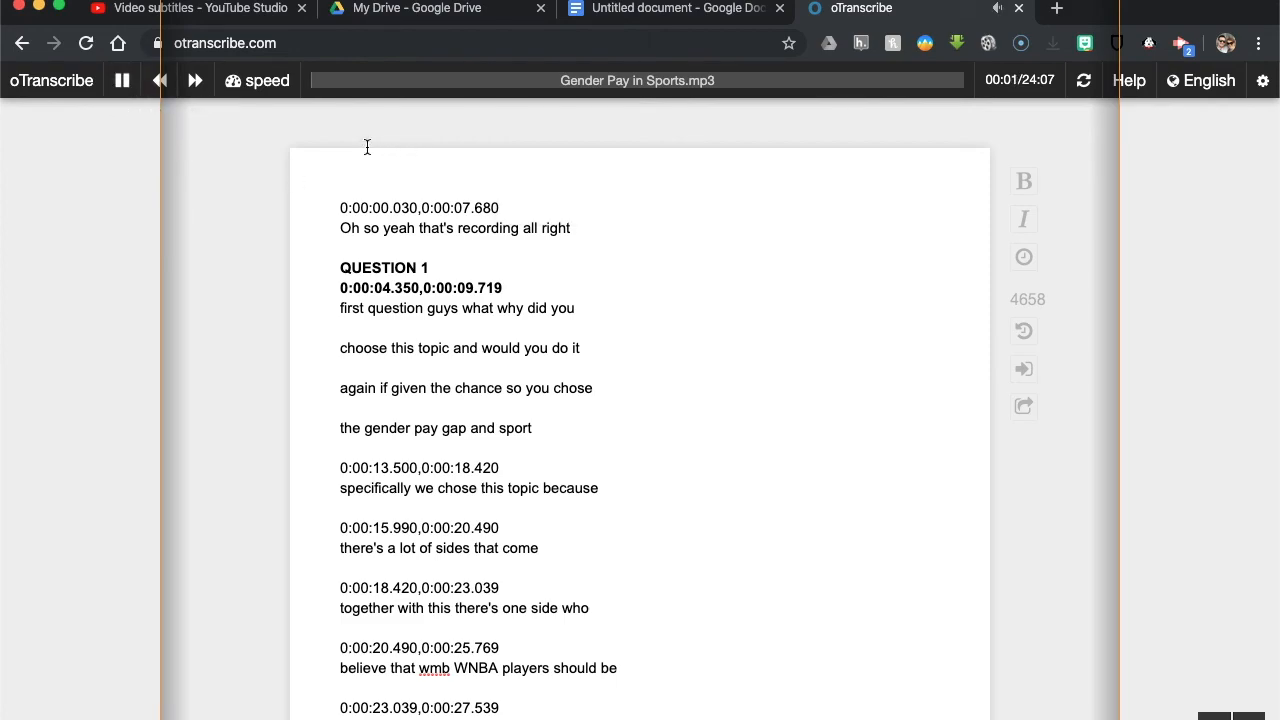
pyautogui.press('Escape')
pyautogui.moveTo(266, 91)
pyautogui.scroll(-3, 489, 560)
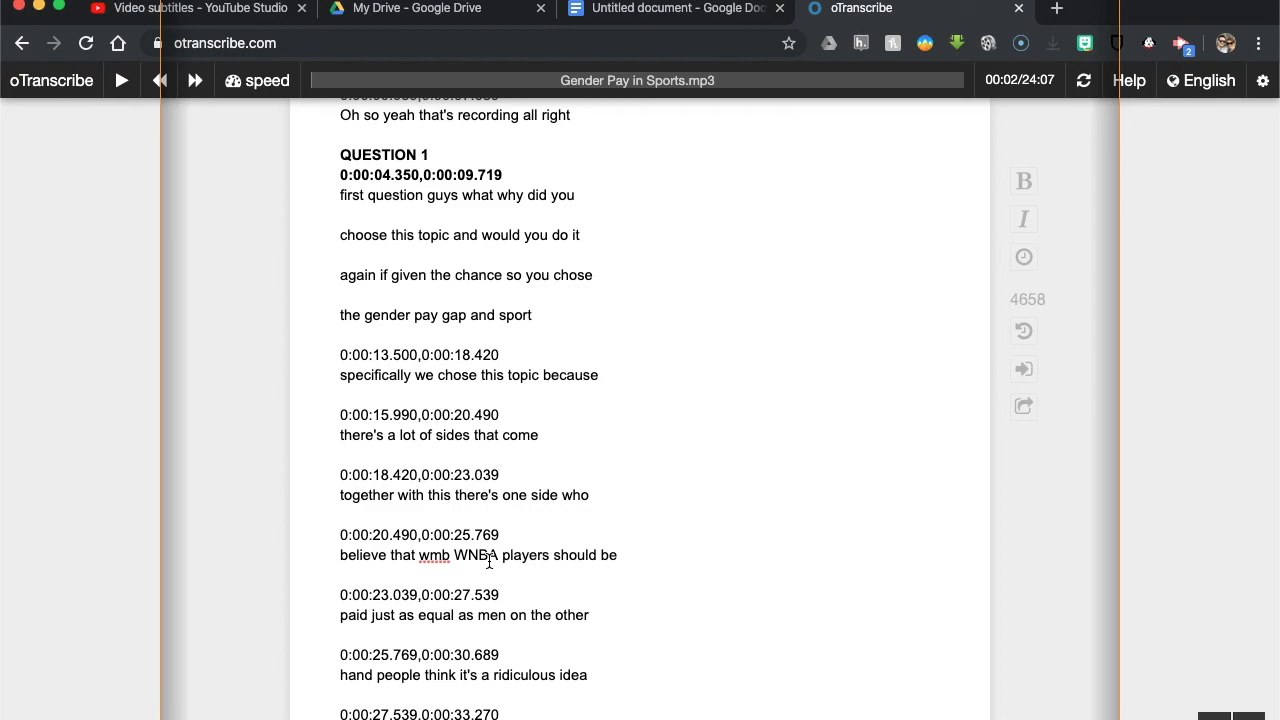
pyautogui.scroll(2, 604, 408)
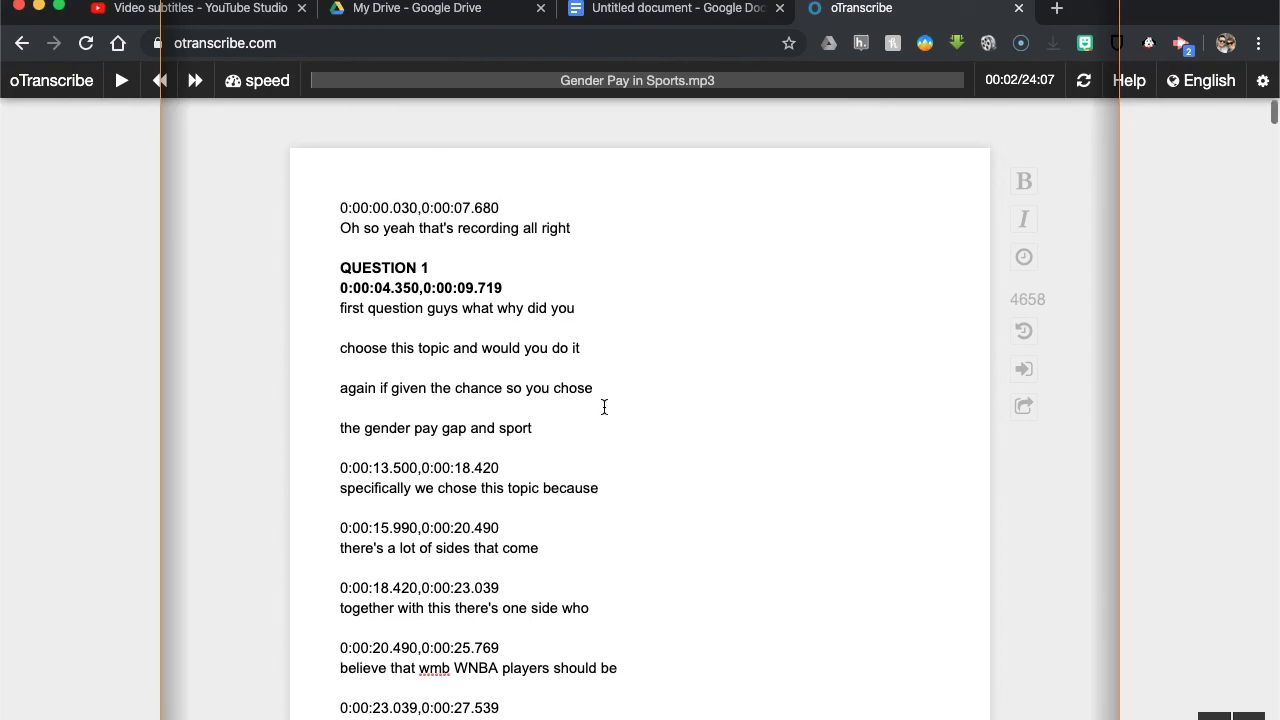